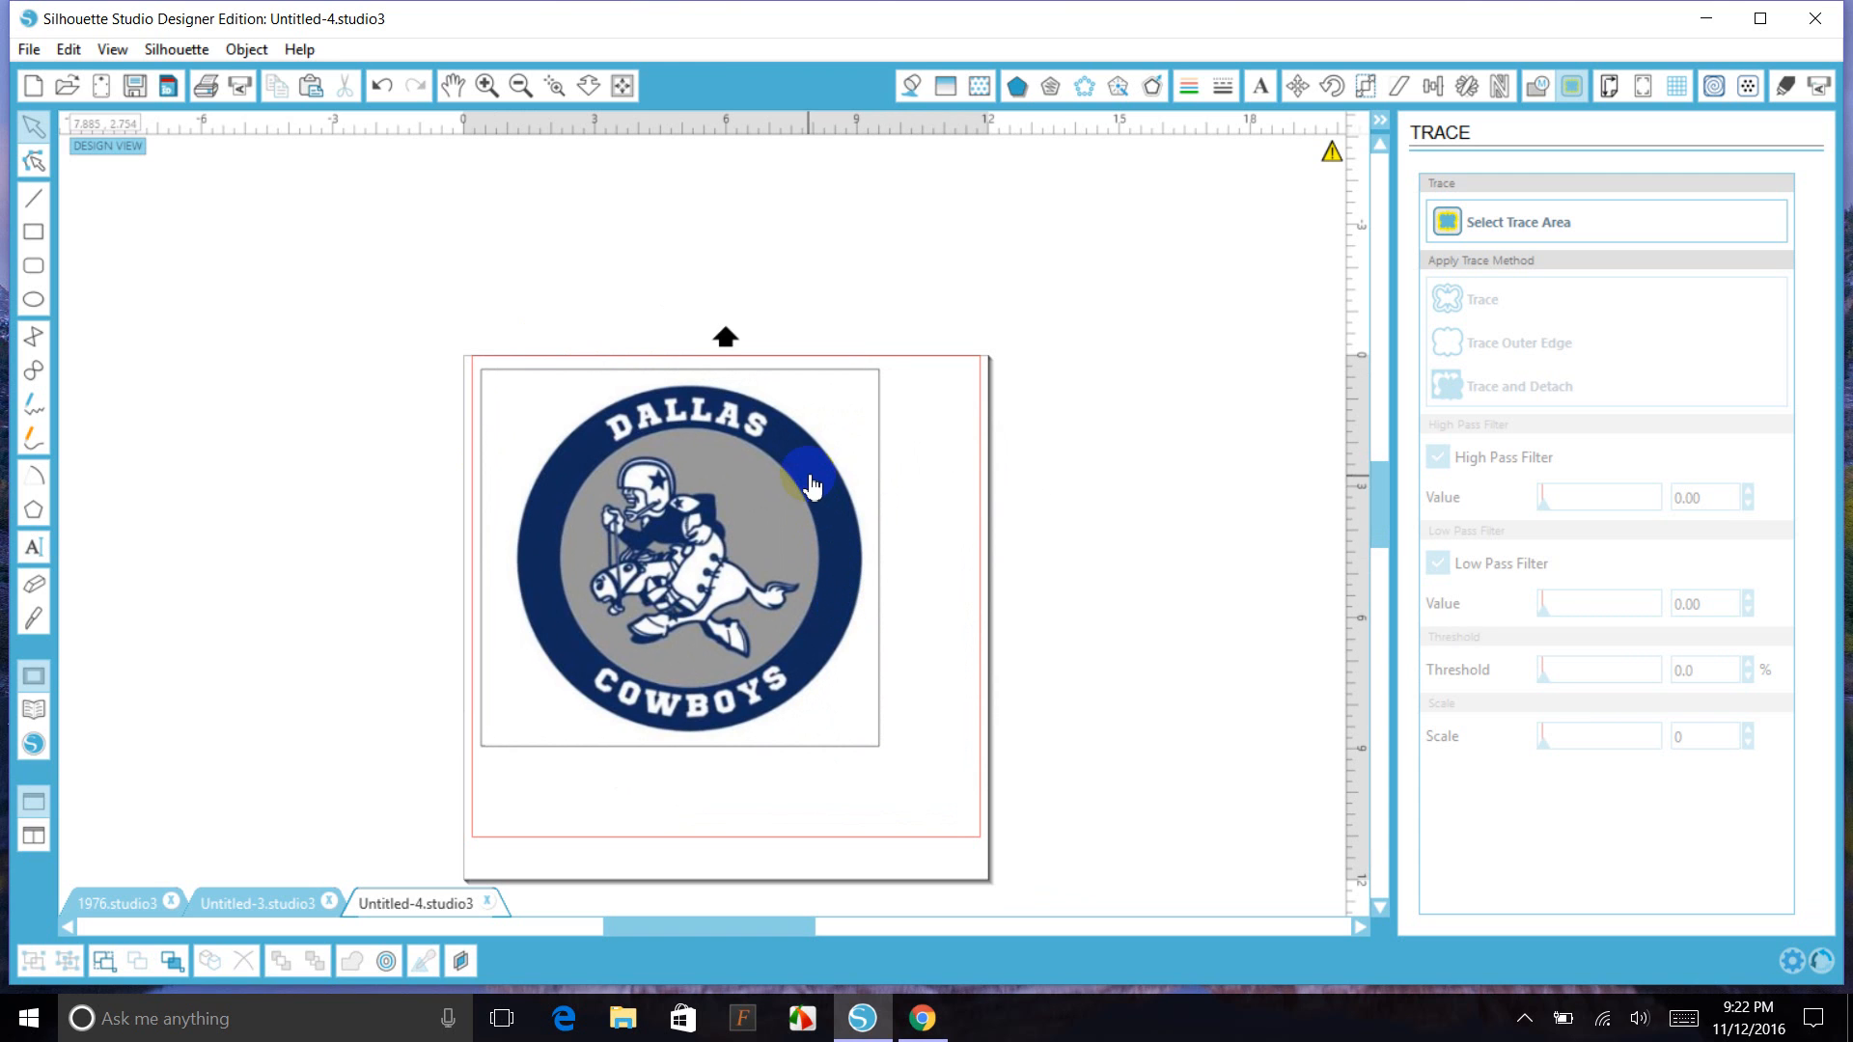
- Move the logo image to the page's upper-left corner and mark a trace area about 10.1 × 9.2 in around it
{"action": "left_click_drag", "start_coordinate": [810, 473], "coordinate": [804, 463]}
{"action": "left_click", "coordinate": [1146, 413]}
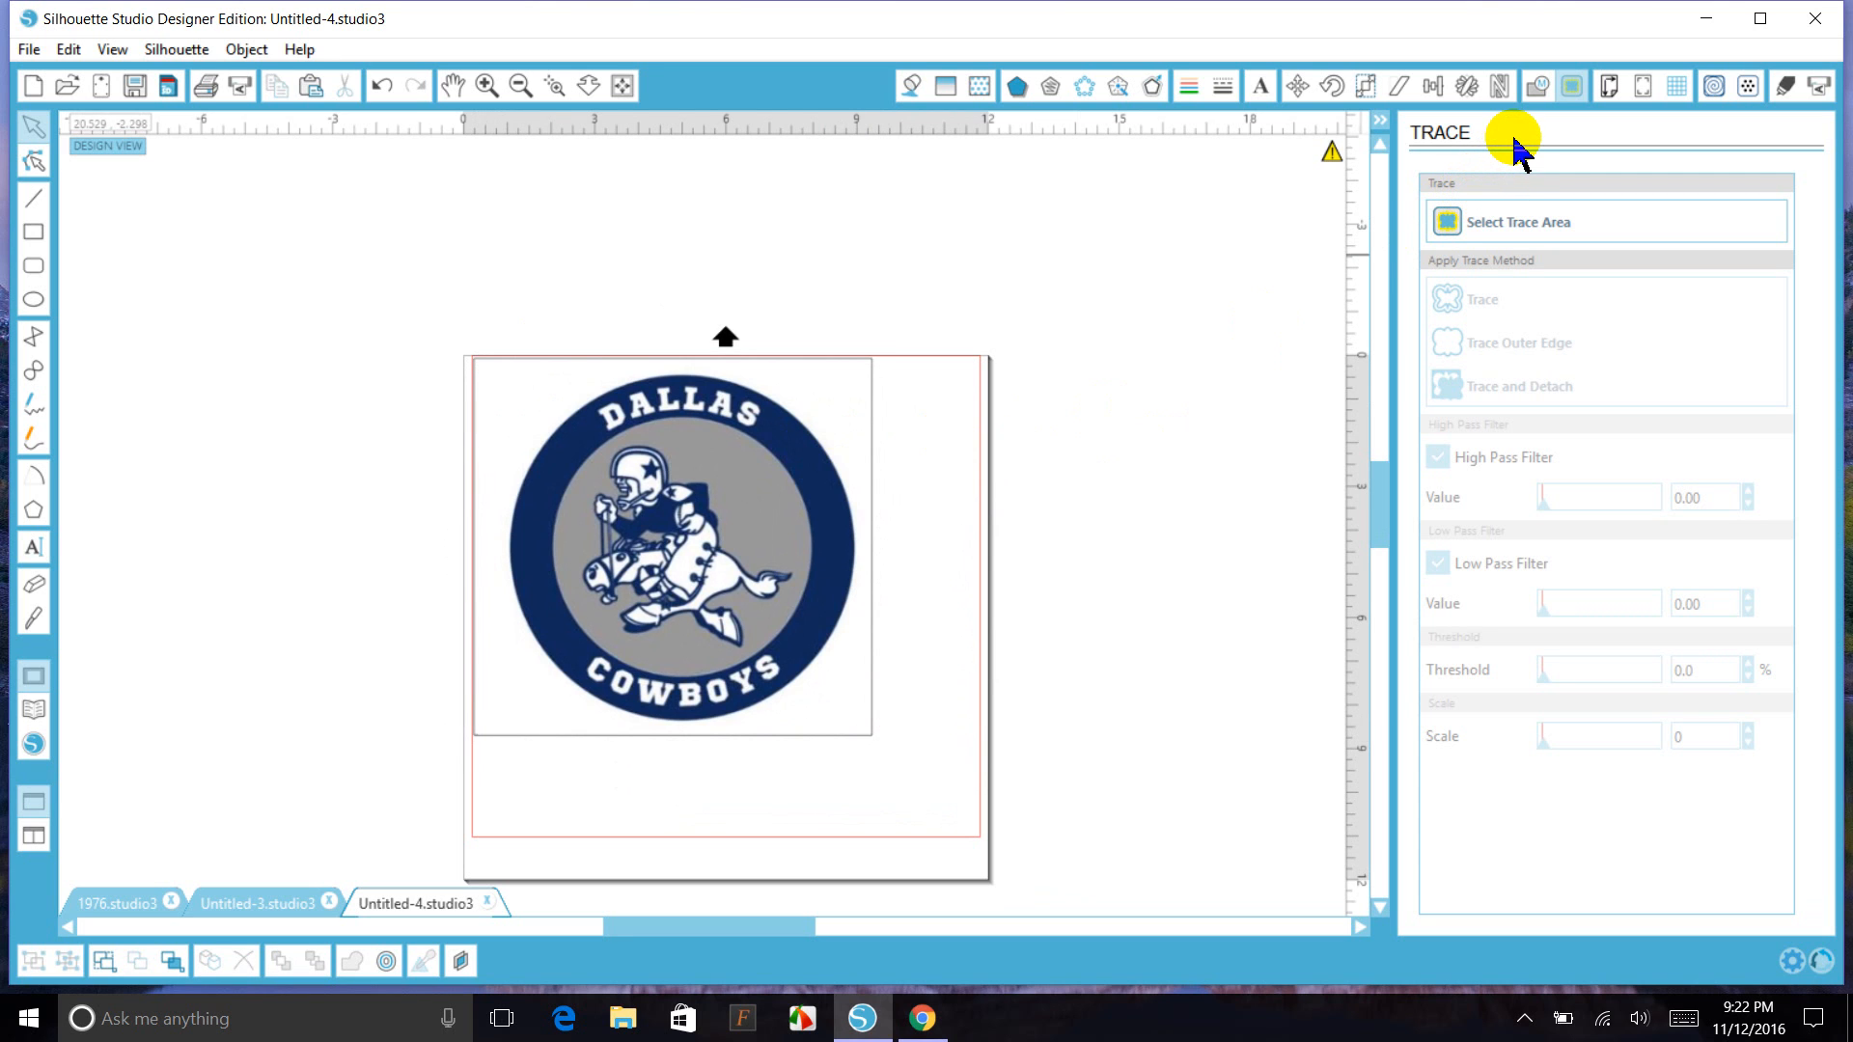
{"action": "left_click", "coordinate": [1483, 222]}
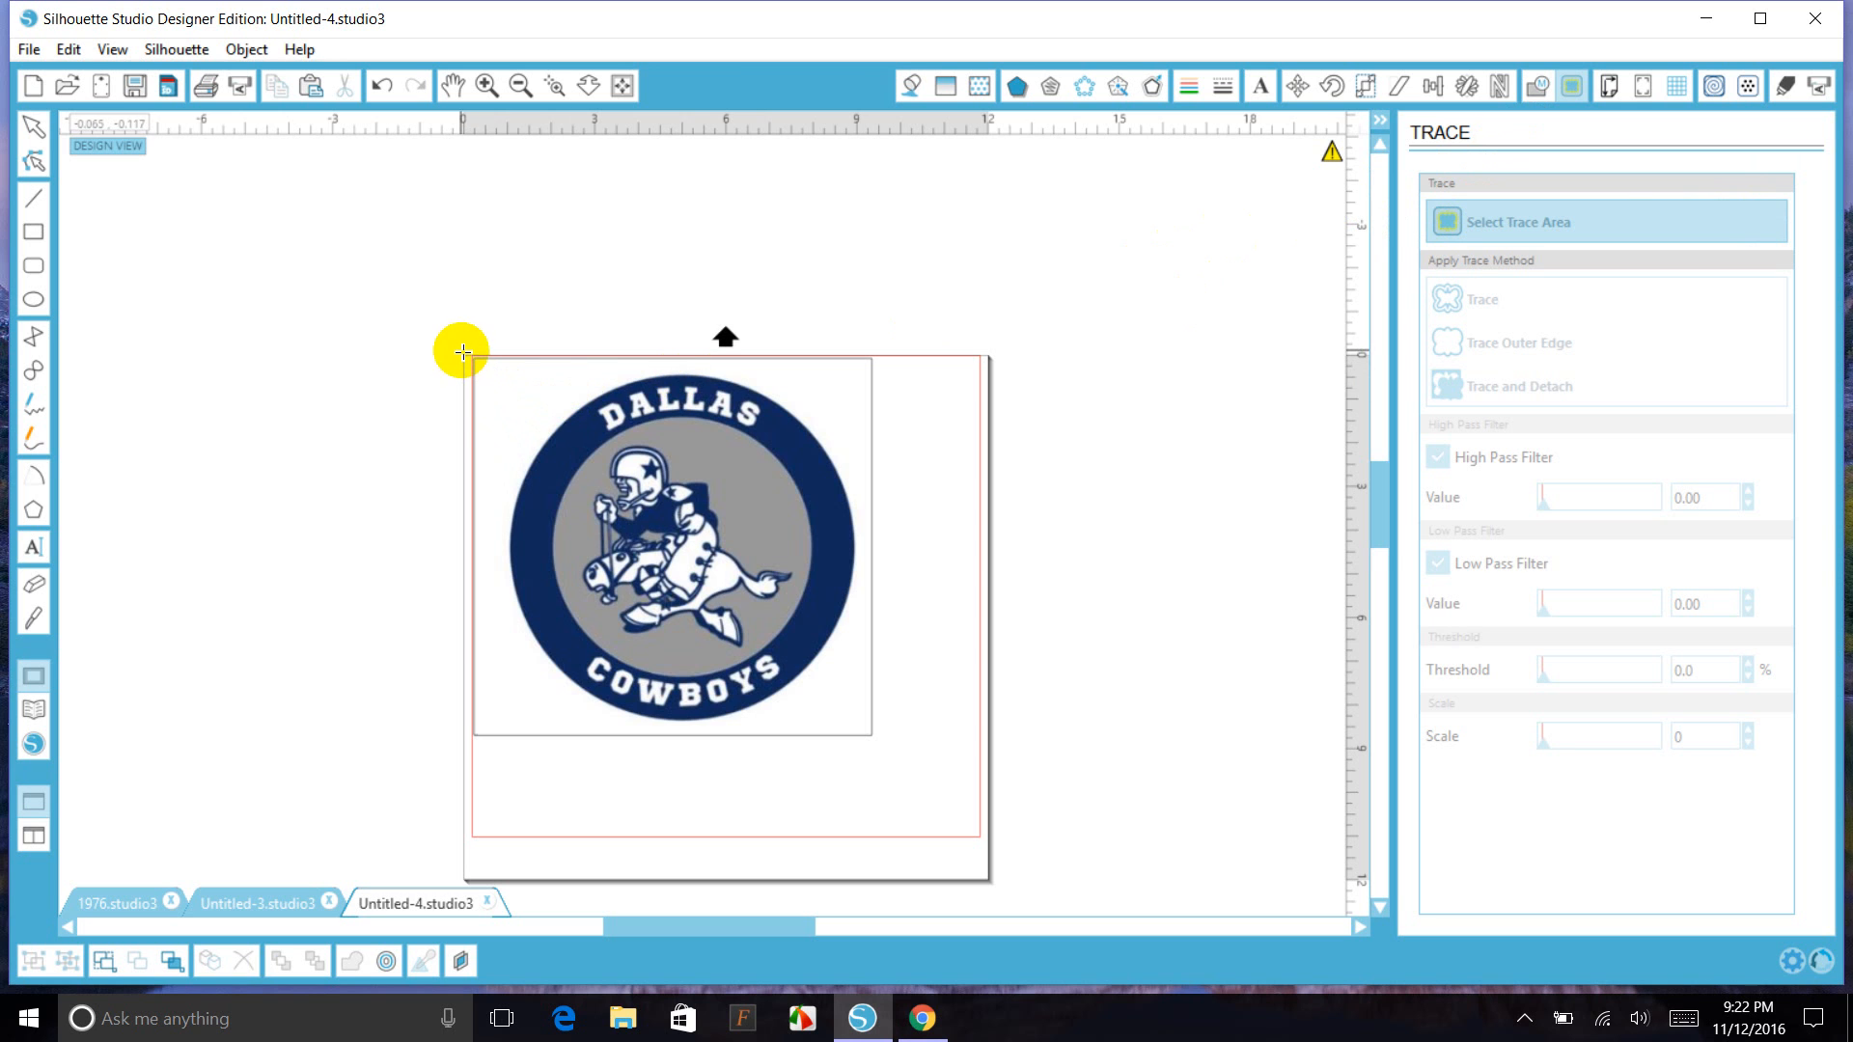
{"action": "left_click_drag", "start_coordinate": [463, 352], "coordinate": [904, 762]}
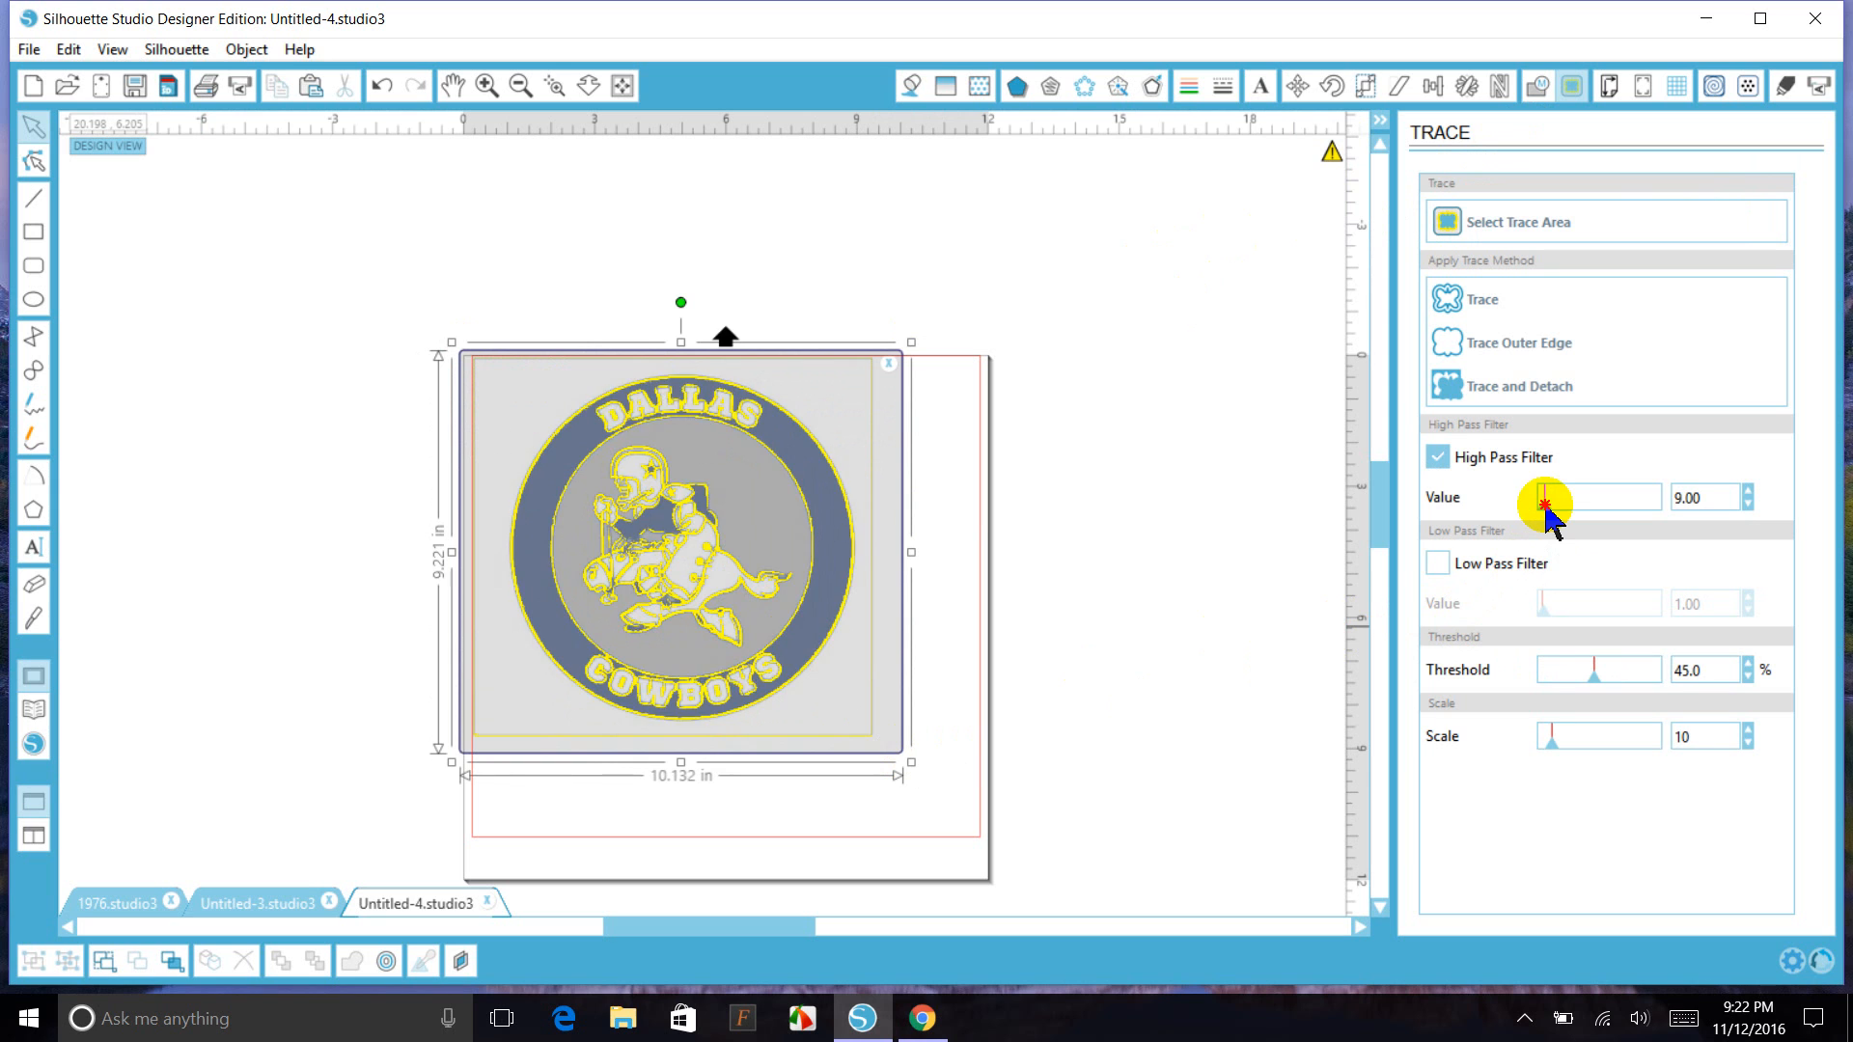
- Set the trace's high pass filter to 98 and move the trace area off the logo, to the image's right
{"action": "left_click_drag", "start_coordinate": [1546, 504], "coordinate": [1583, 514]}
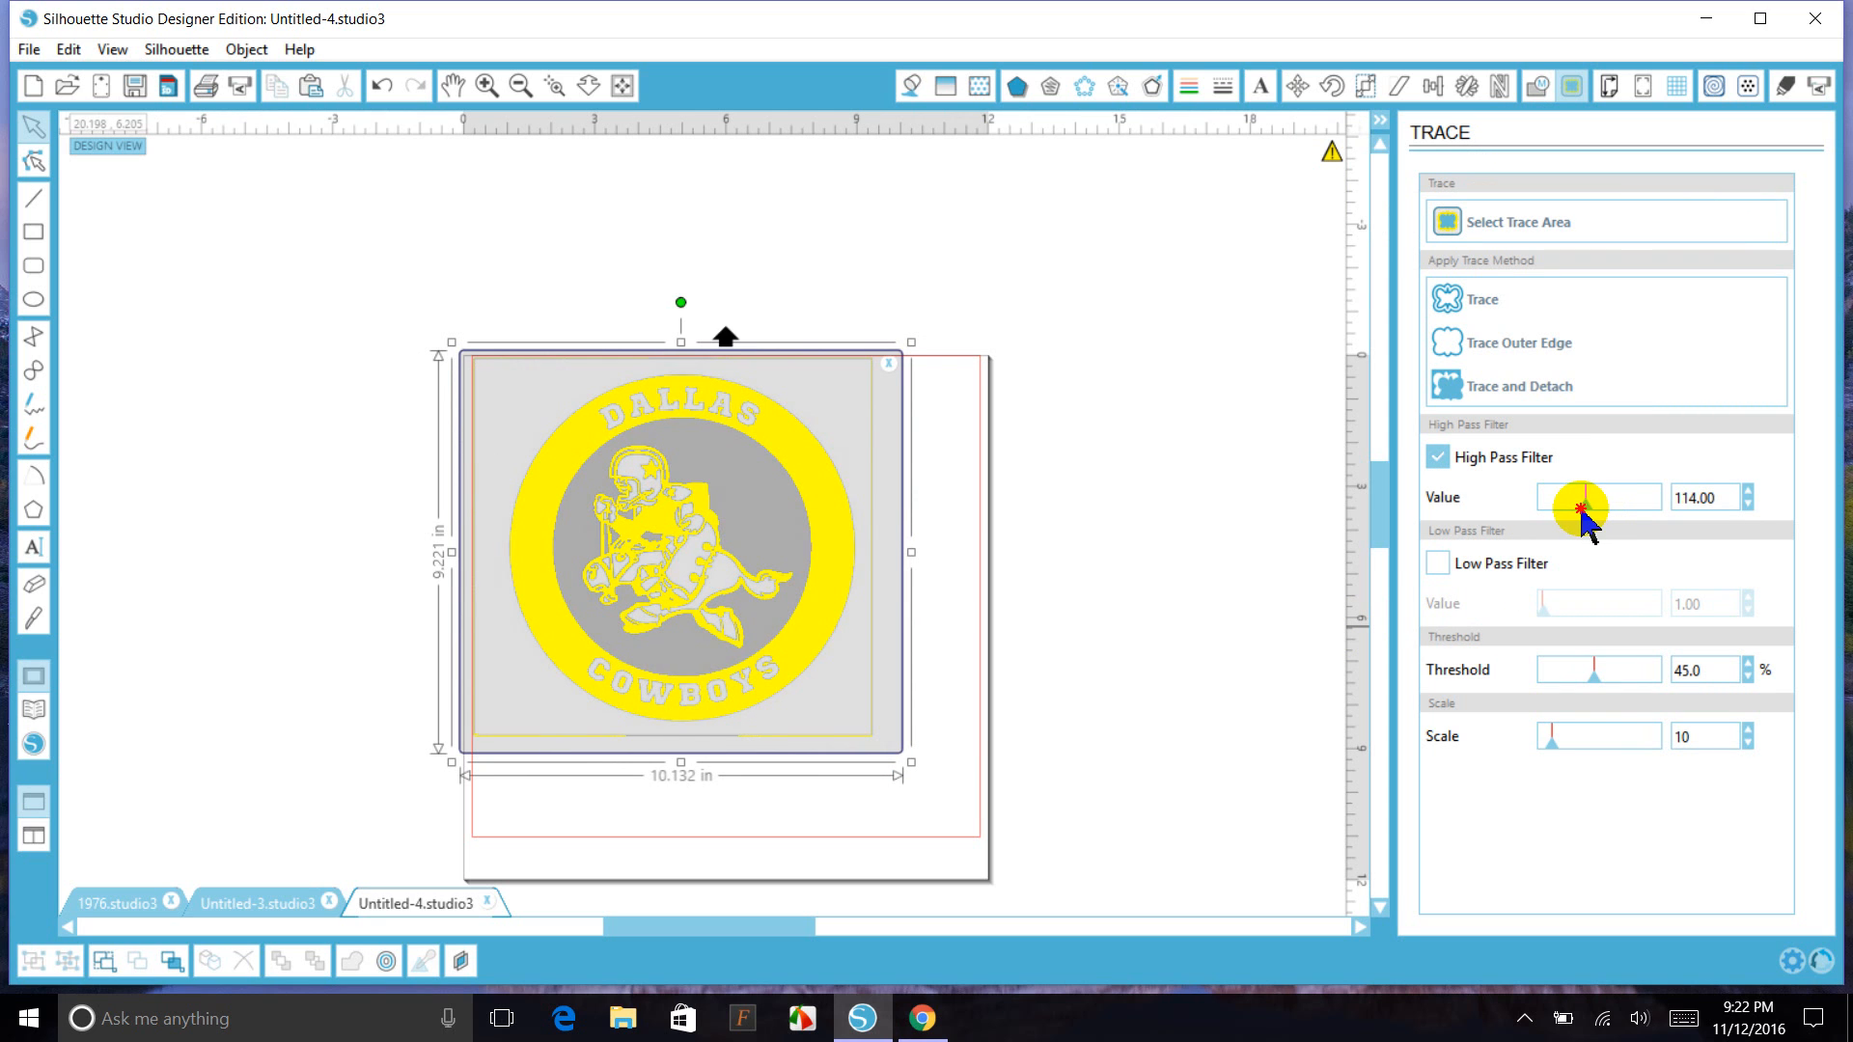
{"action": "mouse_move", "coordinate": [832, 485]}
{"action": "left_mouse_down"}
{"action": "mouse_move", "coordinate": [849, 612]}
{"action": "mouse_move", "coordinate": [1116, 778]}
{"action": "mouse_move", "coordinate": [1293, 545]}
{"action": "left_mouse_up"}
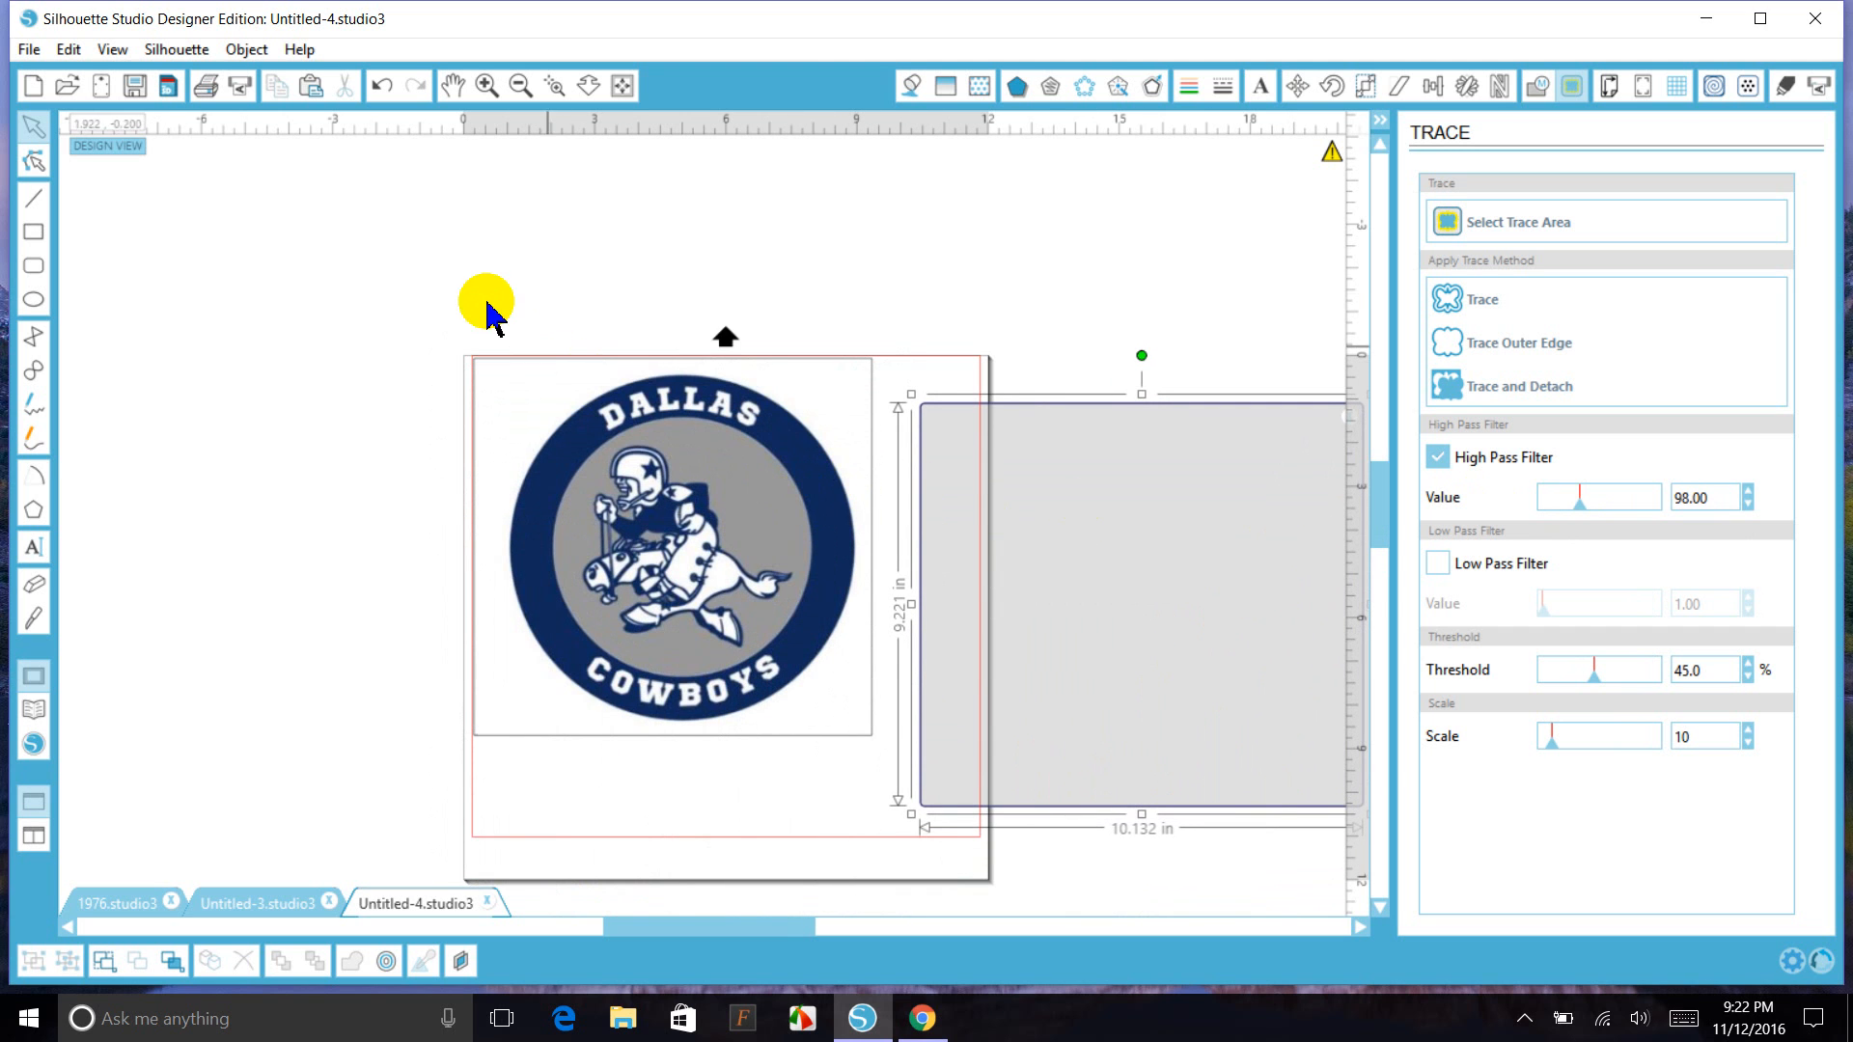
- Apply a contrast, brightness and saturation effect to the logo image with brightness 54.8, contrast 18.1 and saturation 0
{"action": "left_click", "coordinate": [538, 421]}
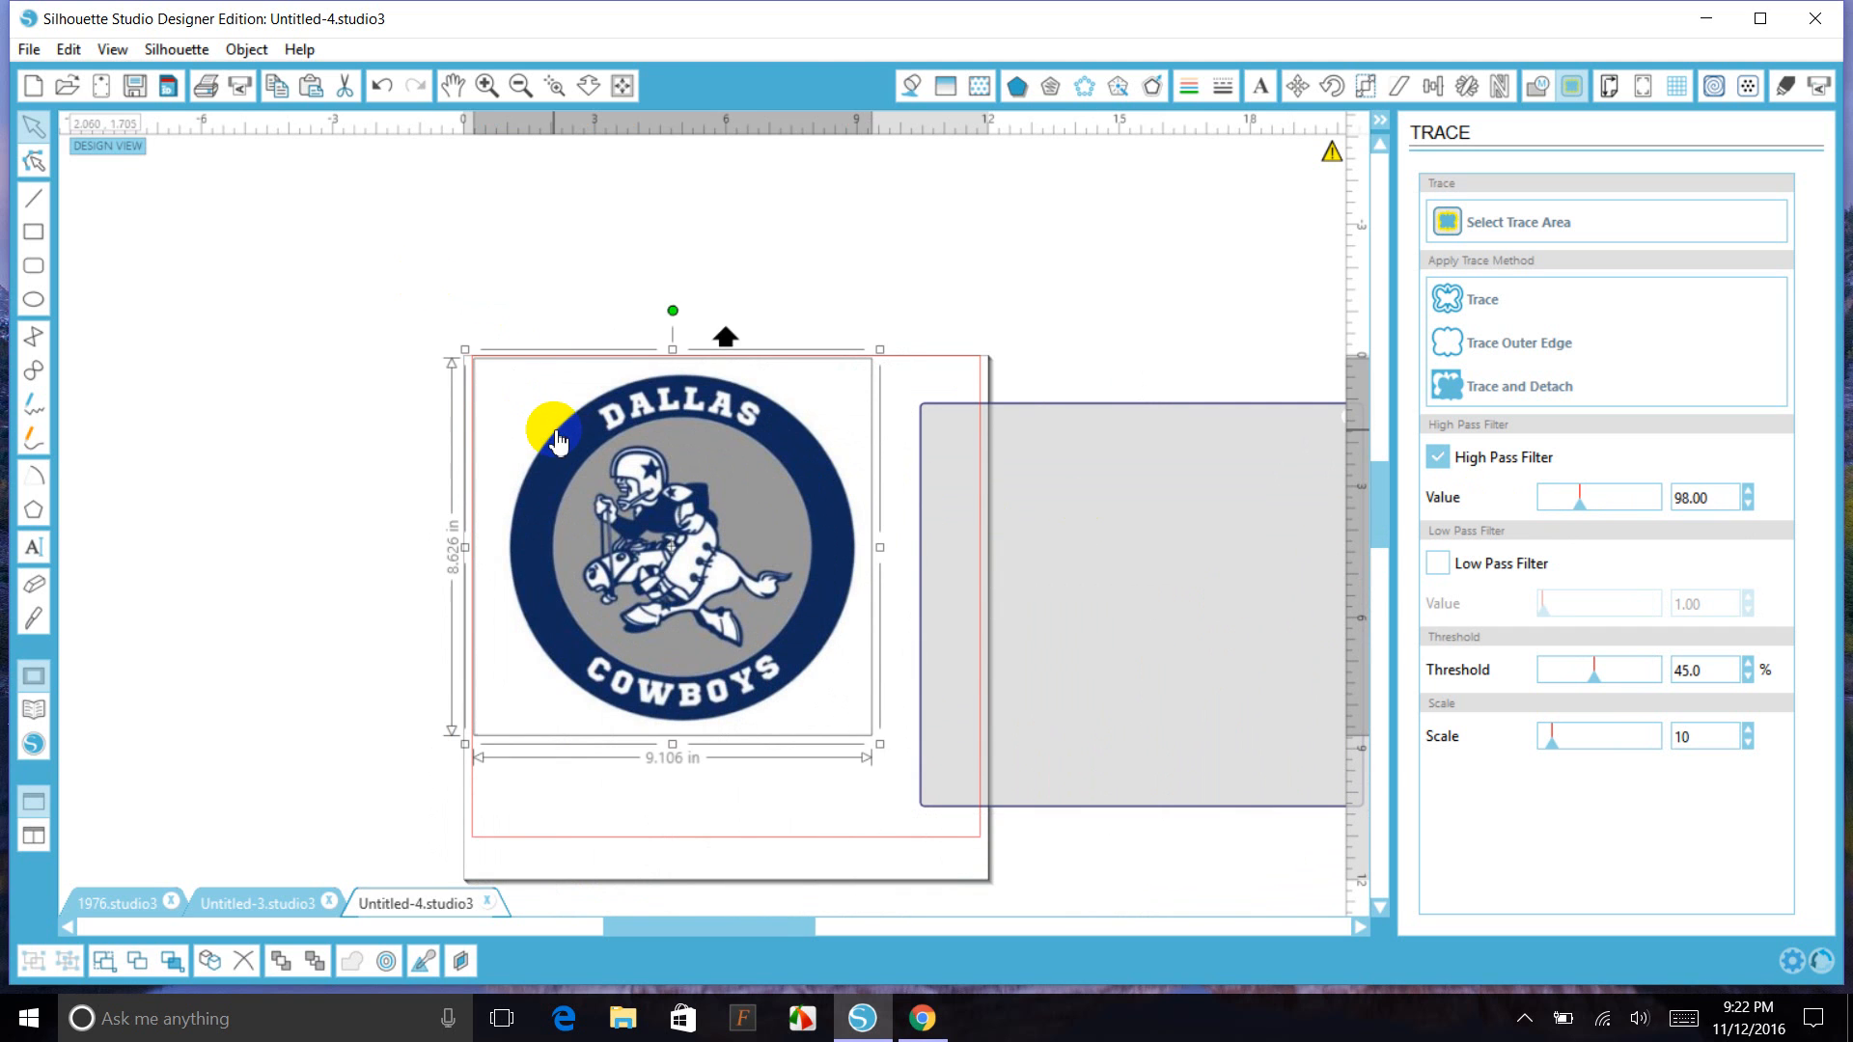
{"action": "left_click", "coordinate": [246, 50]}
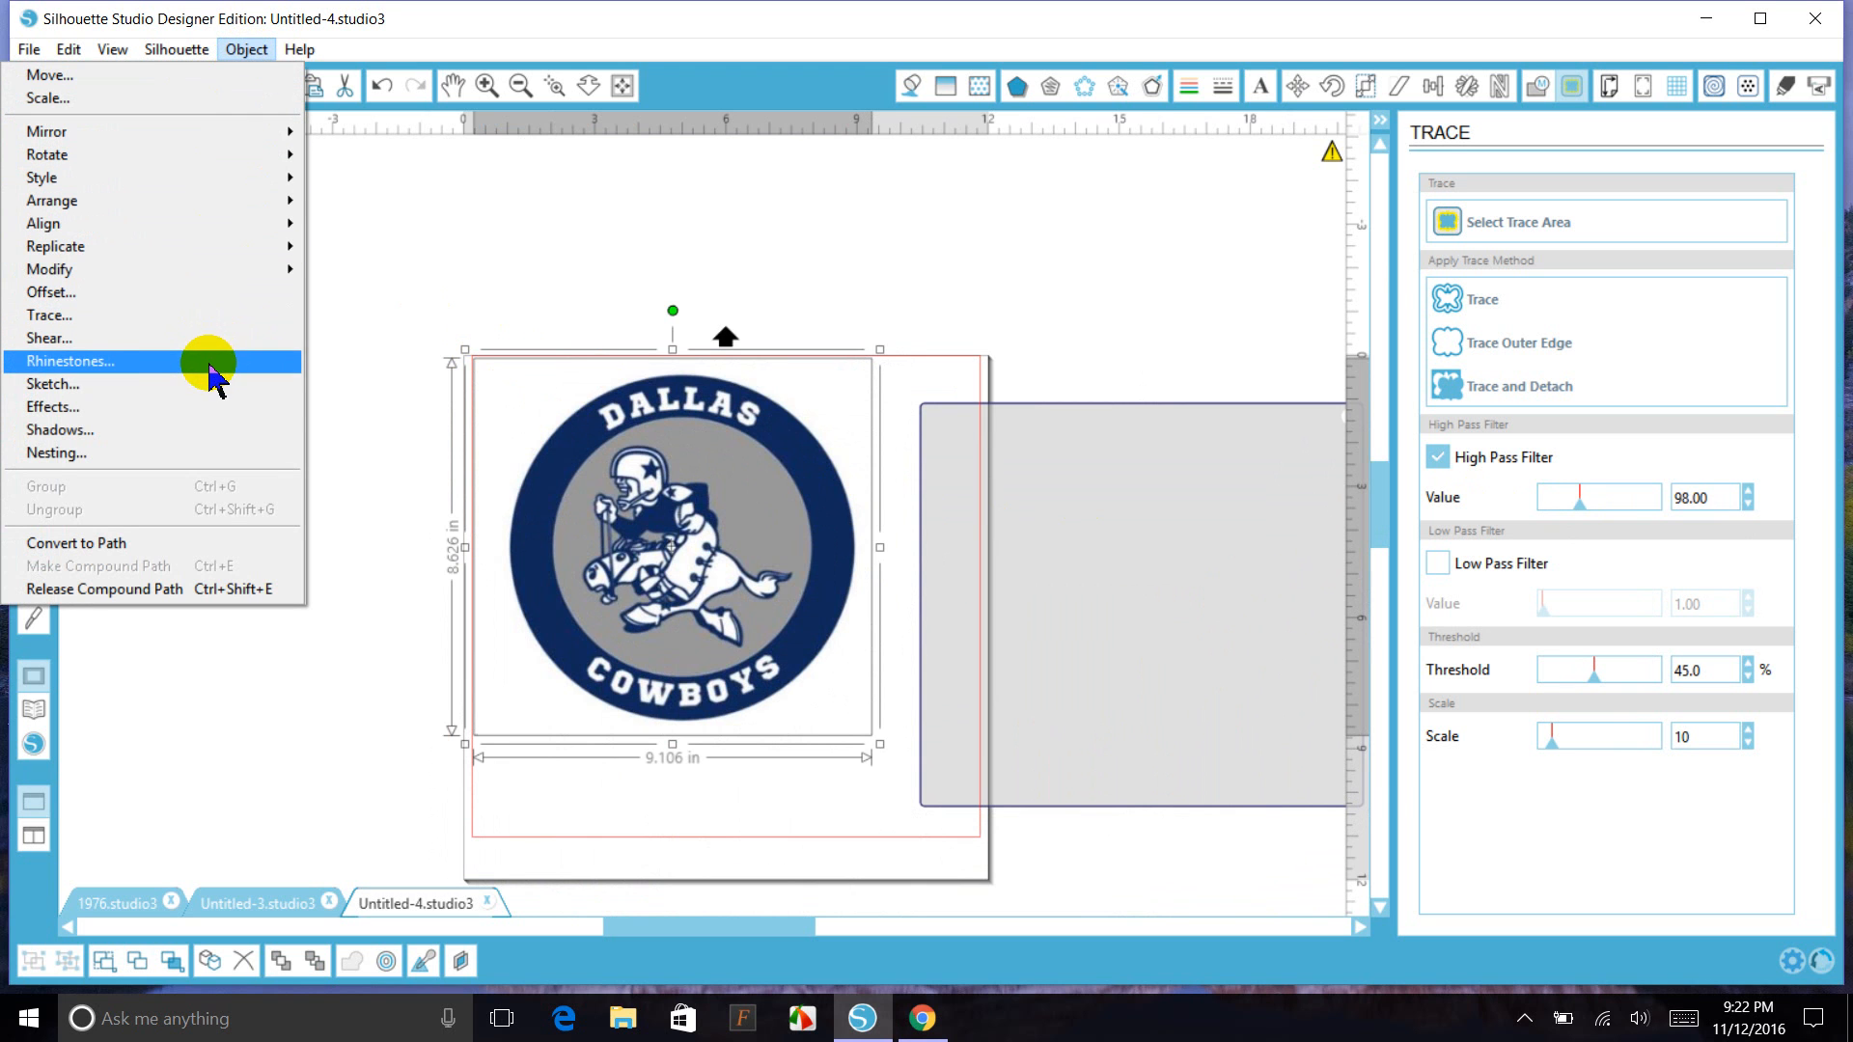
{"action": "left_click", "coordinate": [215, 406]}
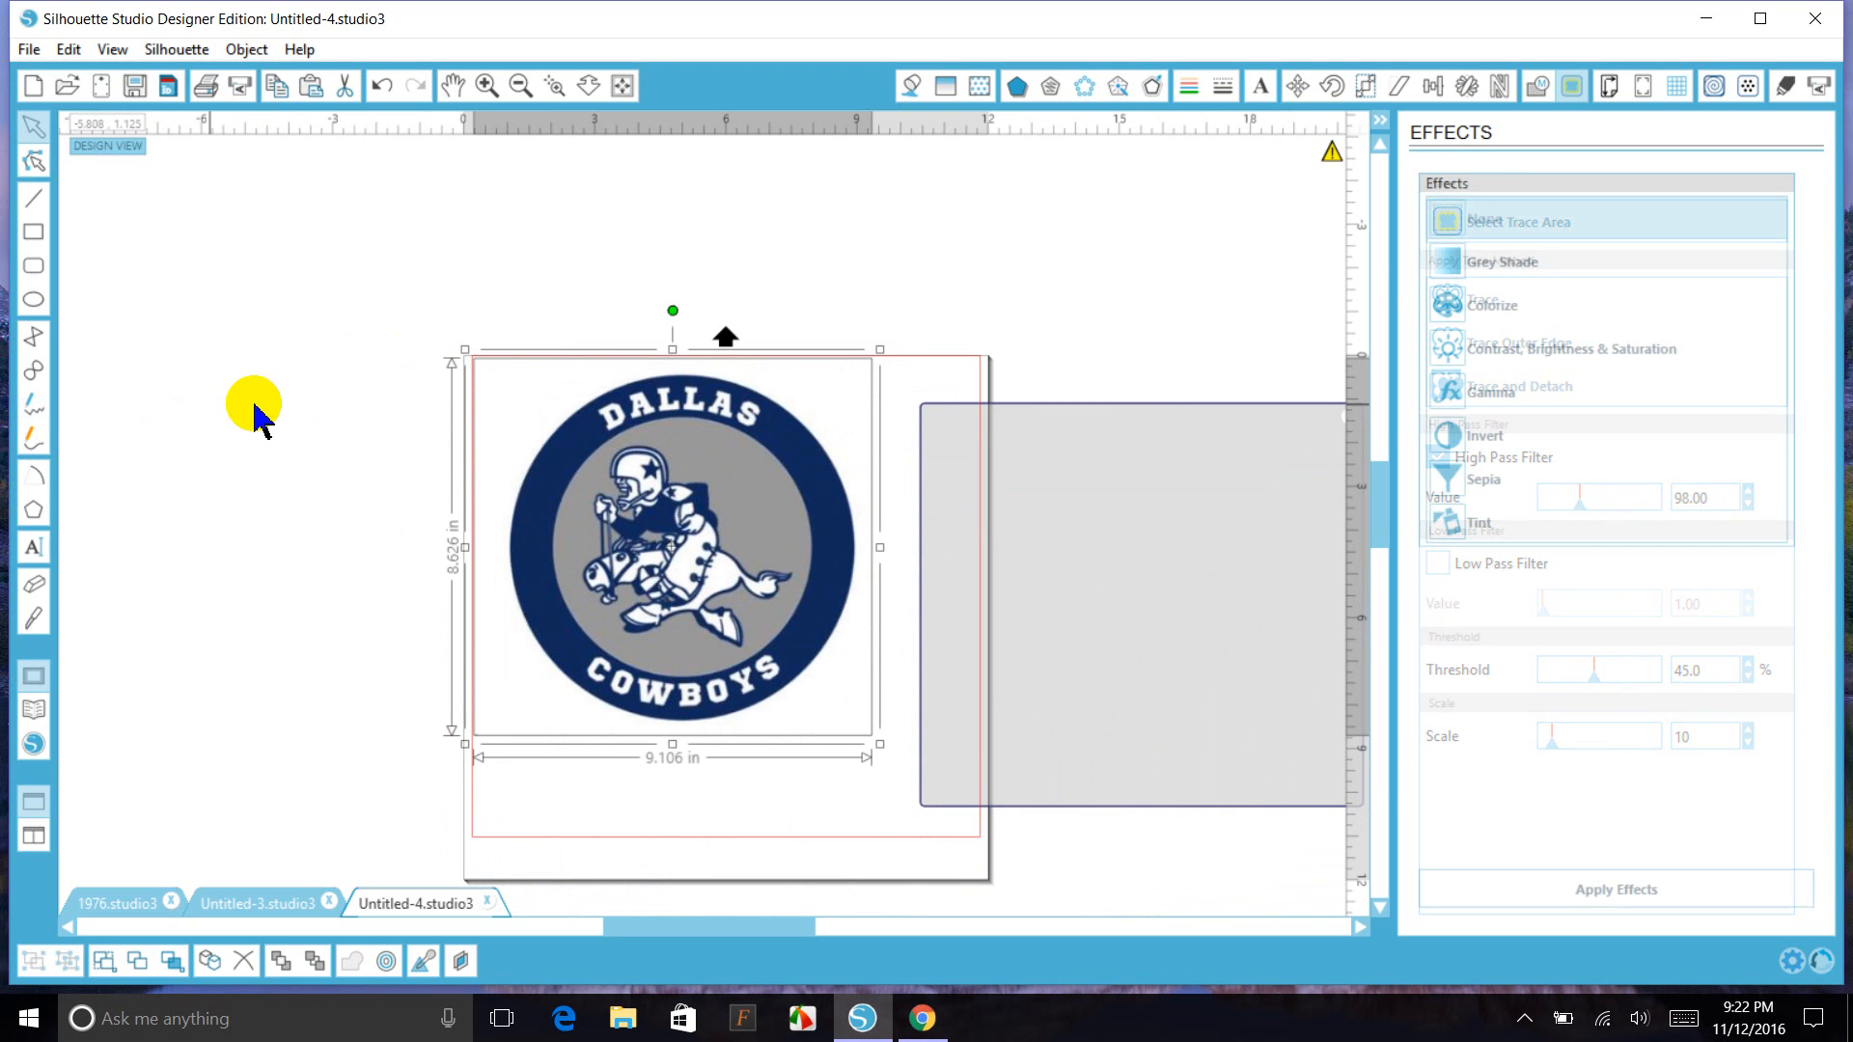
{"action": "left_click", "coordinate": [1508, 355]}
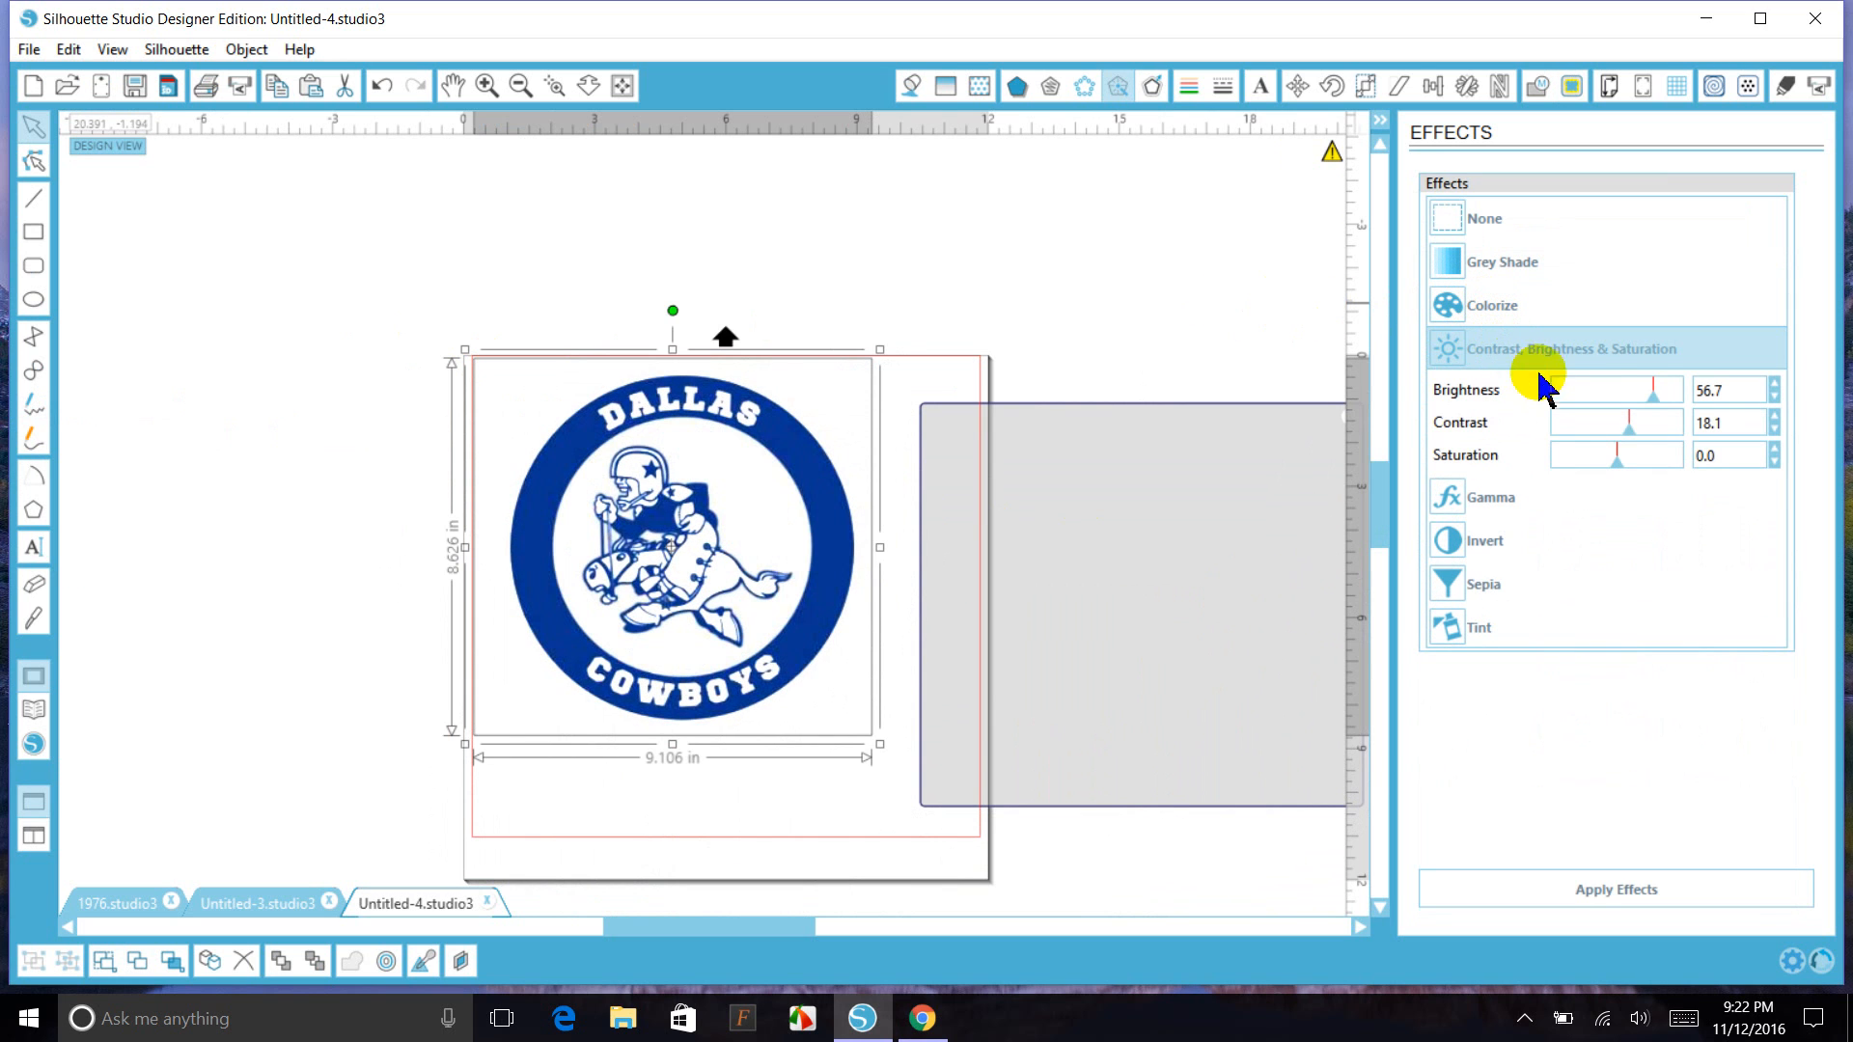
{"action": "mouse_move", "coordinate": [1644, 393]}
{"action": "left_mouse_down"}
{"action": "mouse_move", "coordinate": [1592, 393]}
{"action": "mouse_move", "coordinate": [1648, 393]}
{"action": "left_mouse_up"}
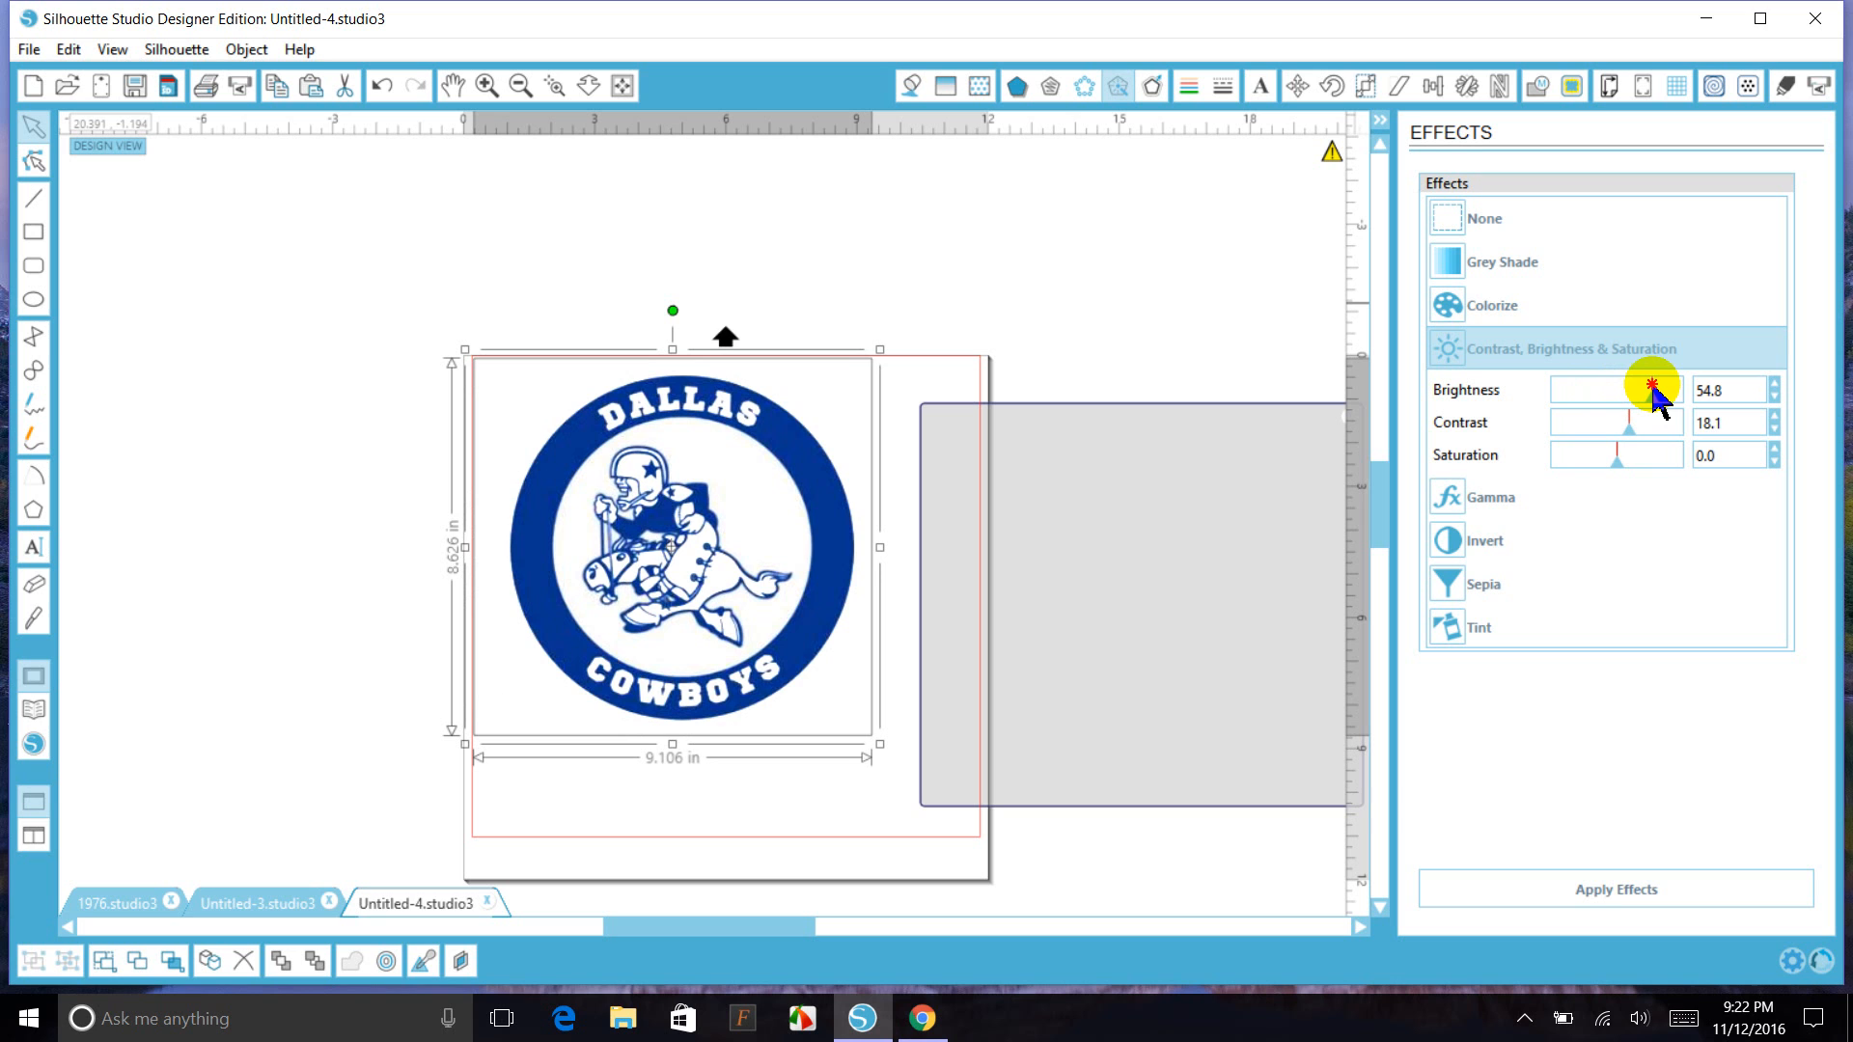
- Move the trace area back over the whole logo image
{"action": "mouse_move", "coordinate": [1303, 550]}
{"action": "left_mouse_down"}
{"action": "mouse_move", "coordinate": [857, 499]}
{"action": "mouse_move", "coordinate": [1065, 505]}
{"action": "left_mouse_up"}
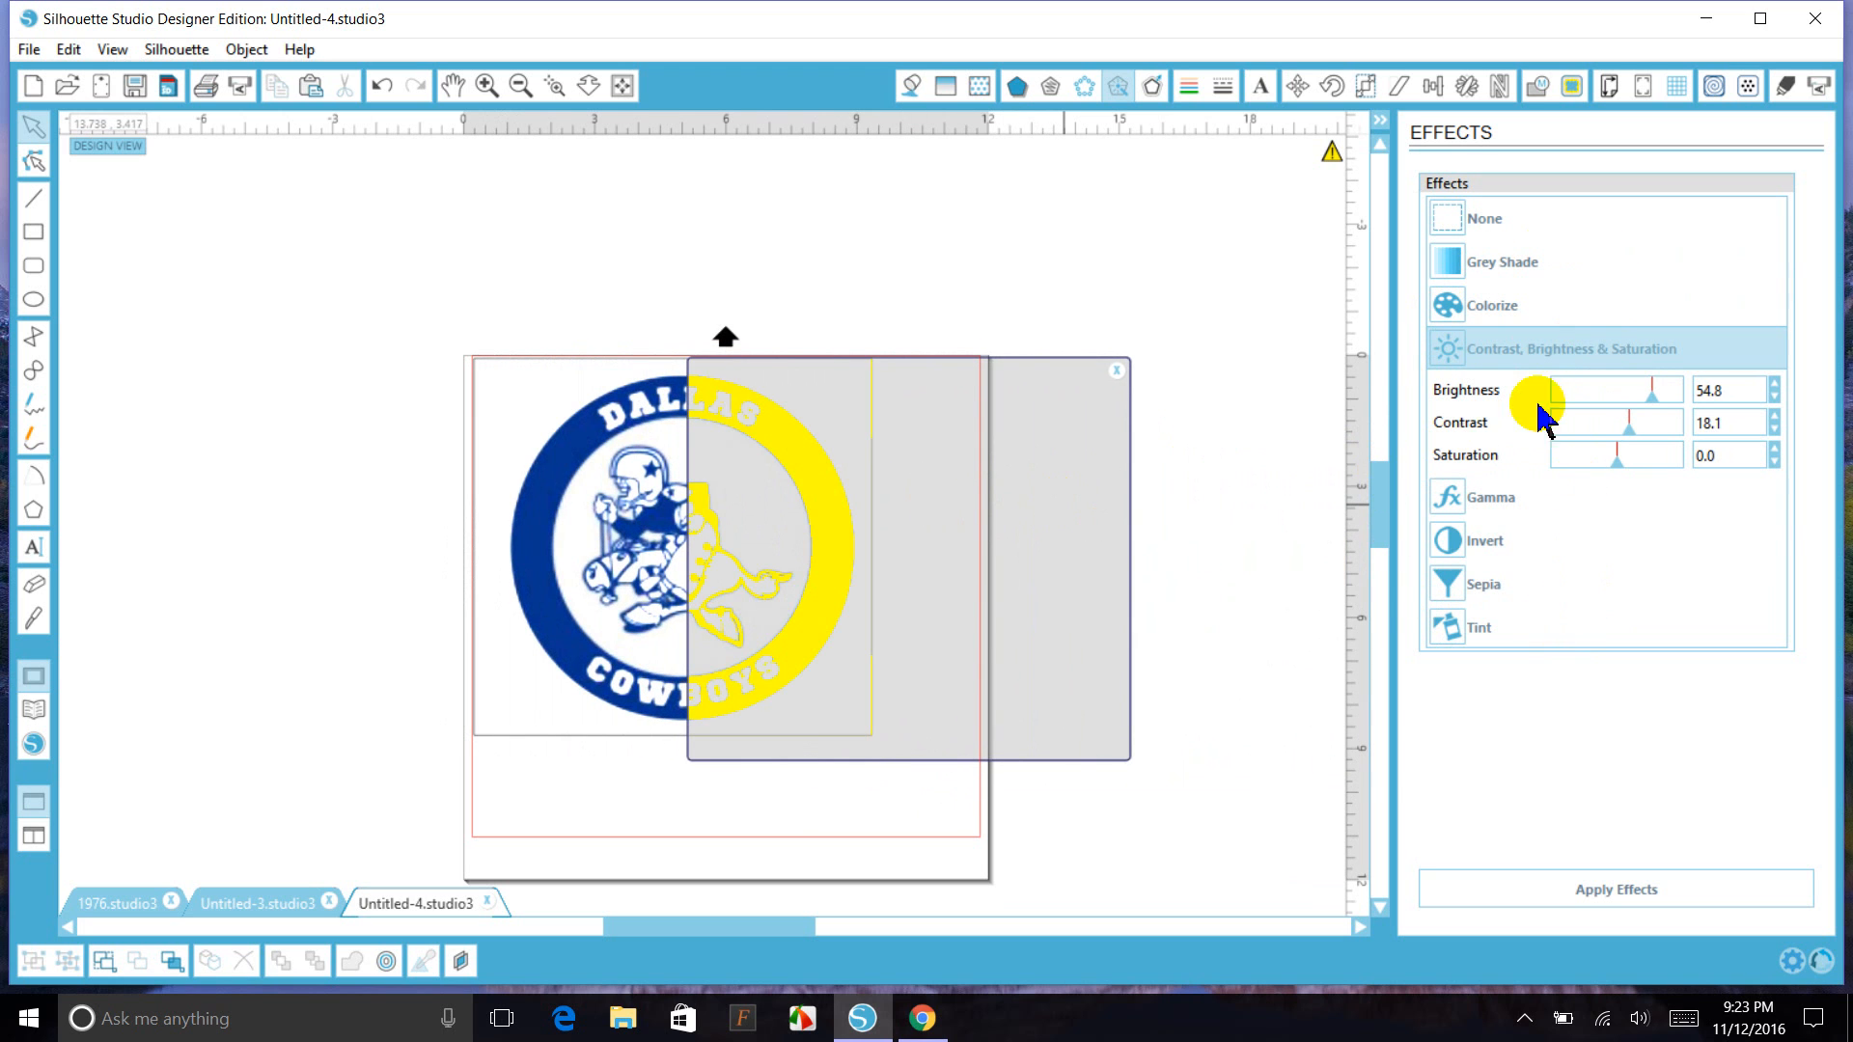
{"action": "left_click_drag", "start_coordinate": [1062, 621], "coordinate": [843, 610]}
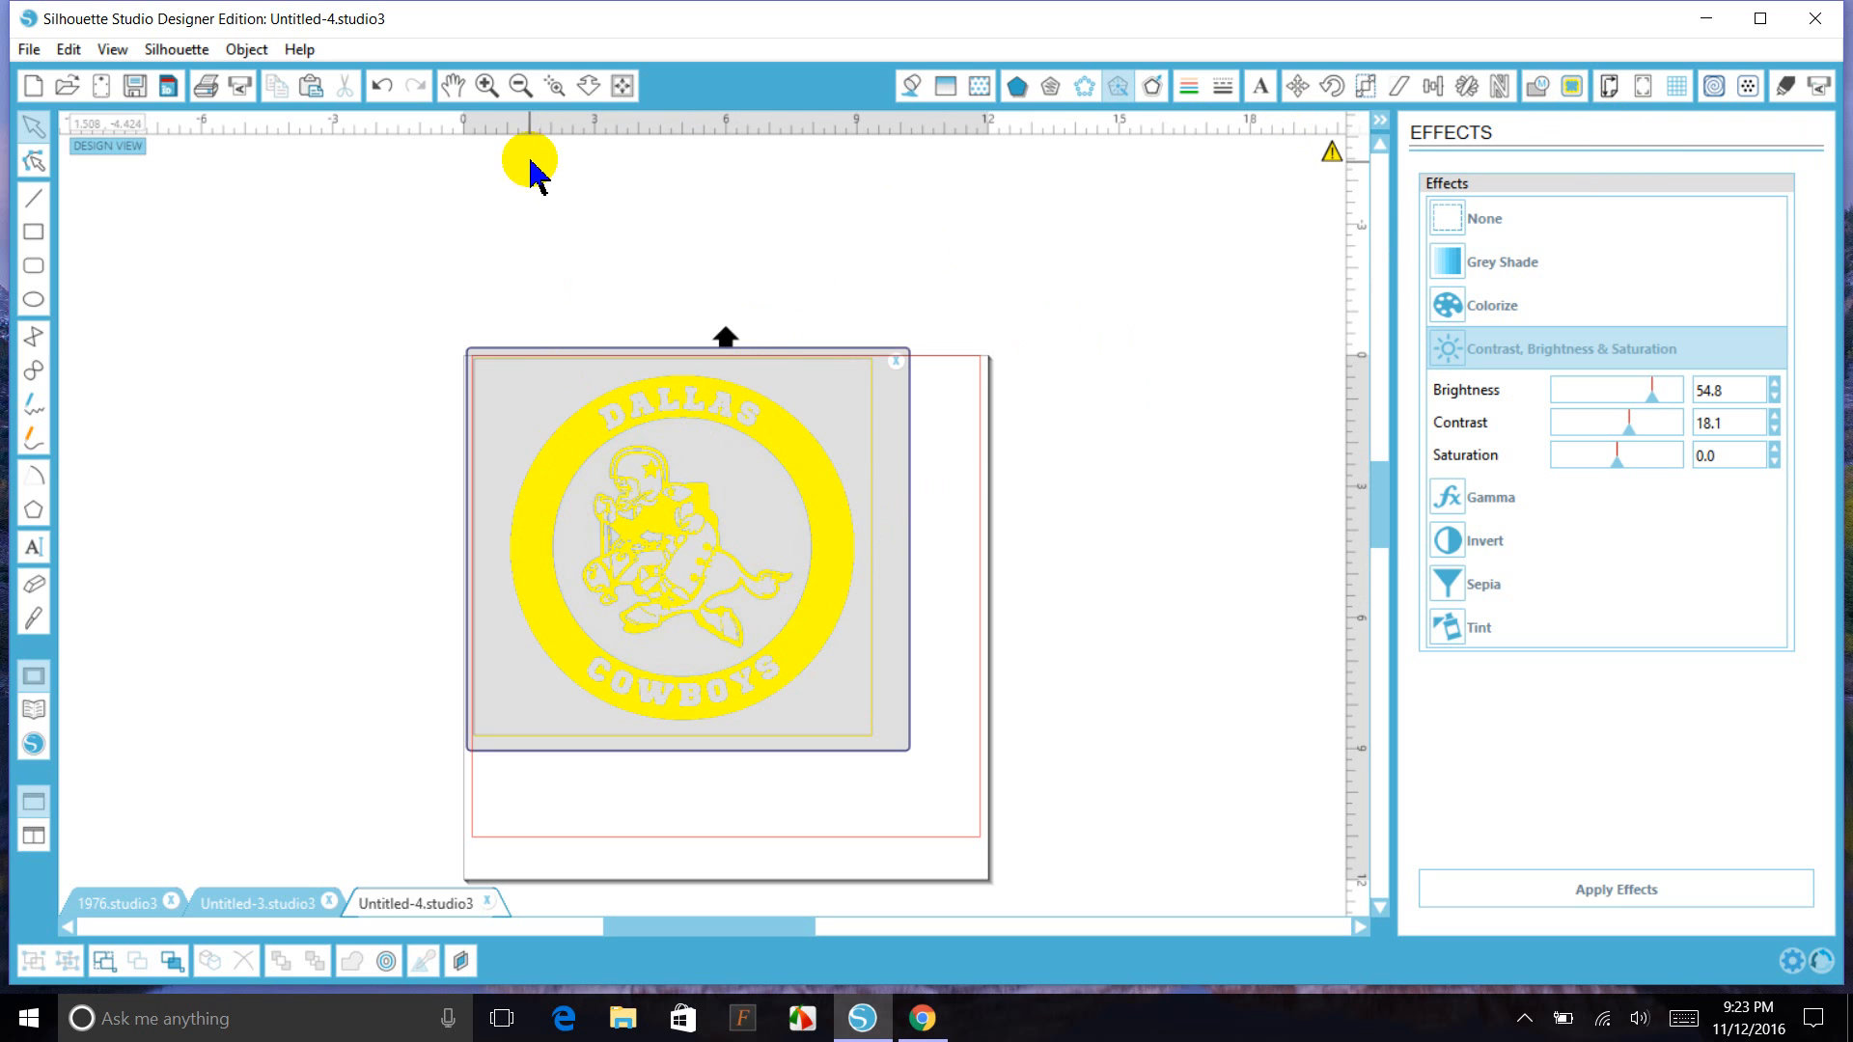
- Trace the logo with high pass filter 154, low pass filter 1, threshold 56.2% and scale 0
{"action": "left_click", "coordinate": [558, 88]}
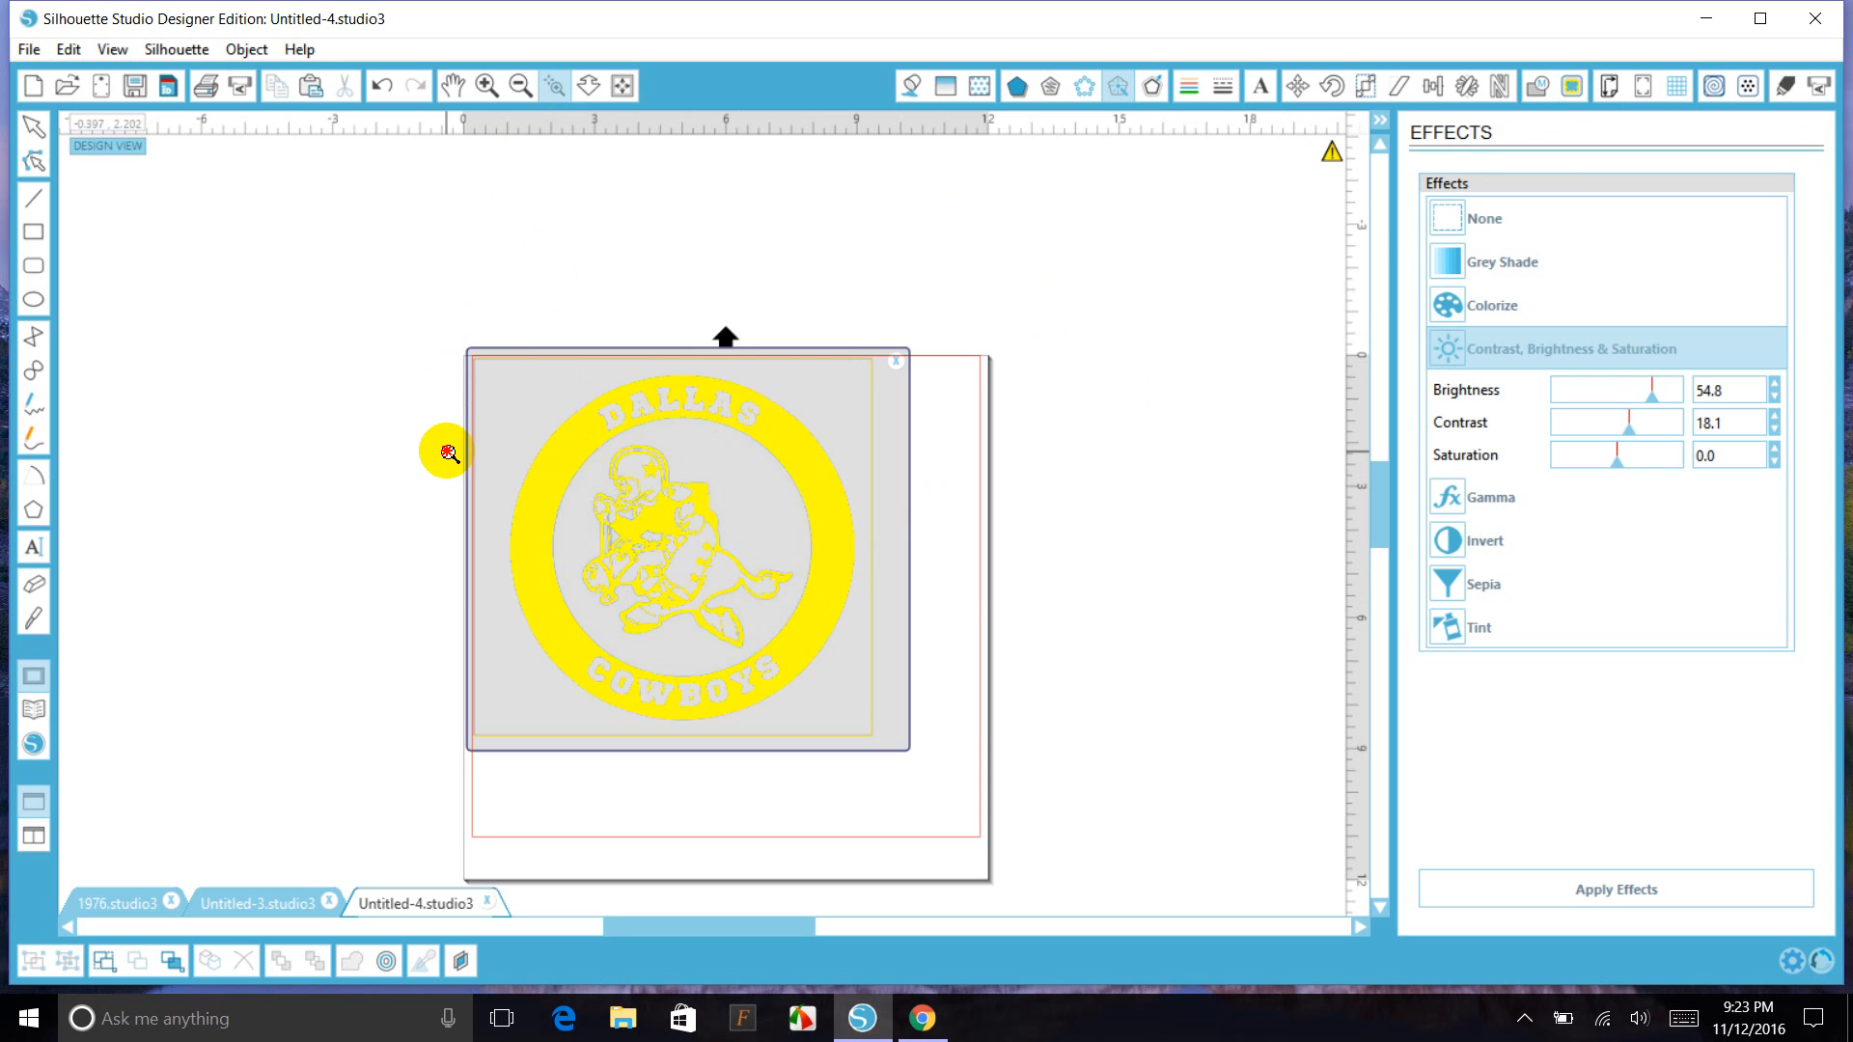
{"action": "left_click_drag", "start_coordinate": [449, 454], "coordinate": [739, 653]}
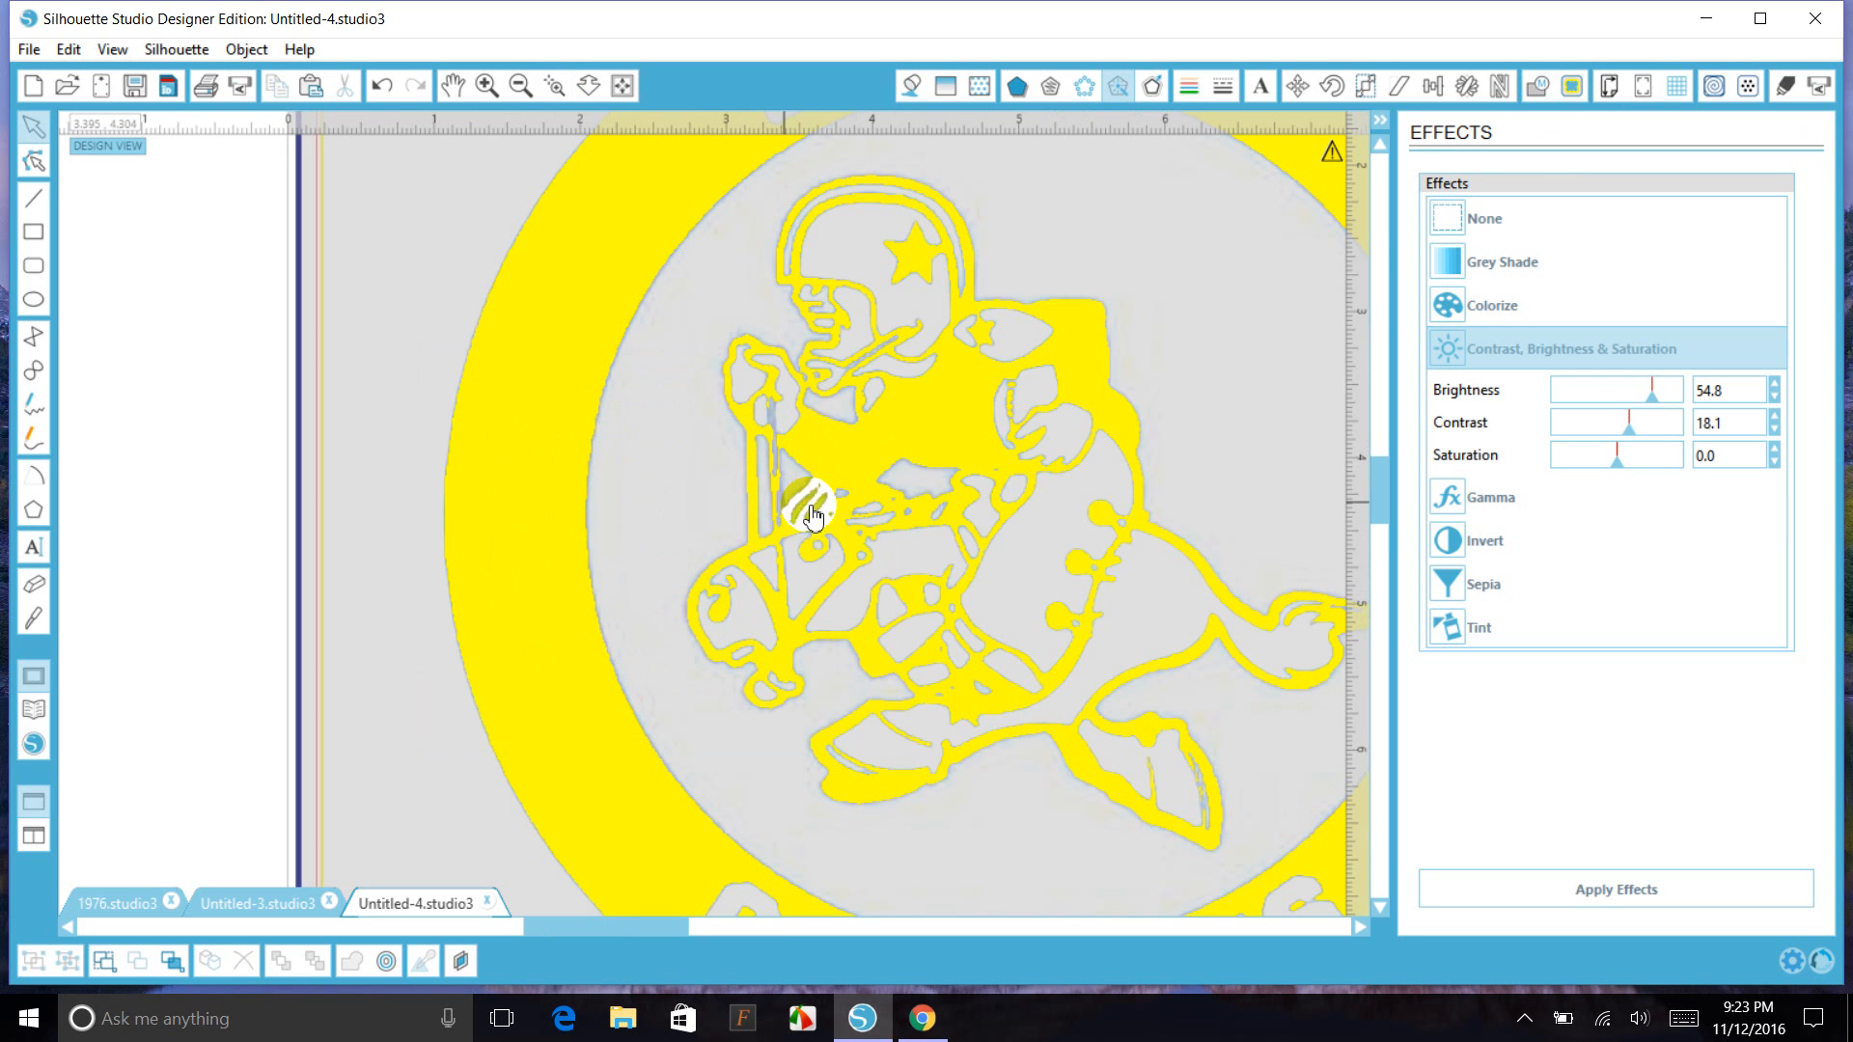
{"action": "left_click", "coordinate": [1573, 87]}
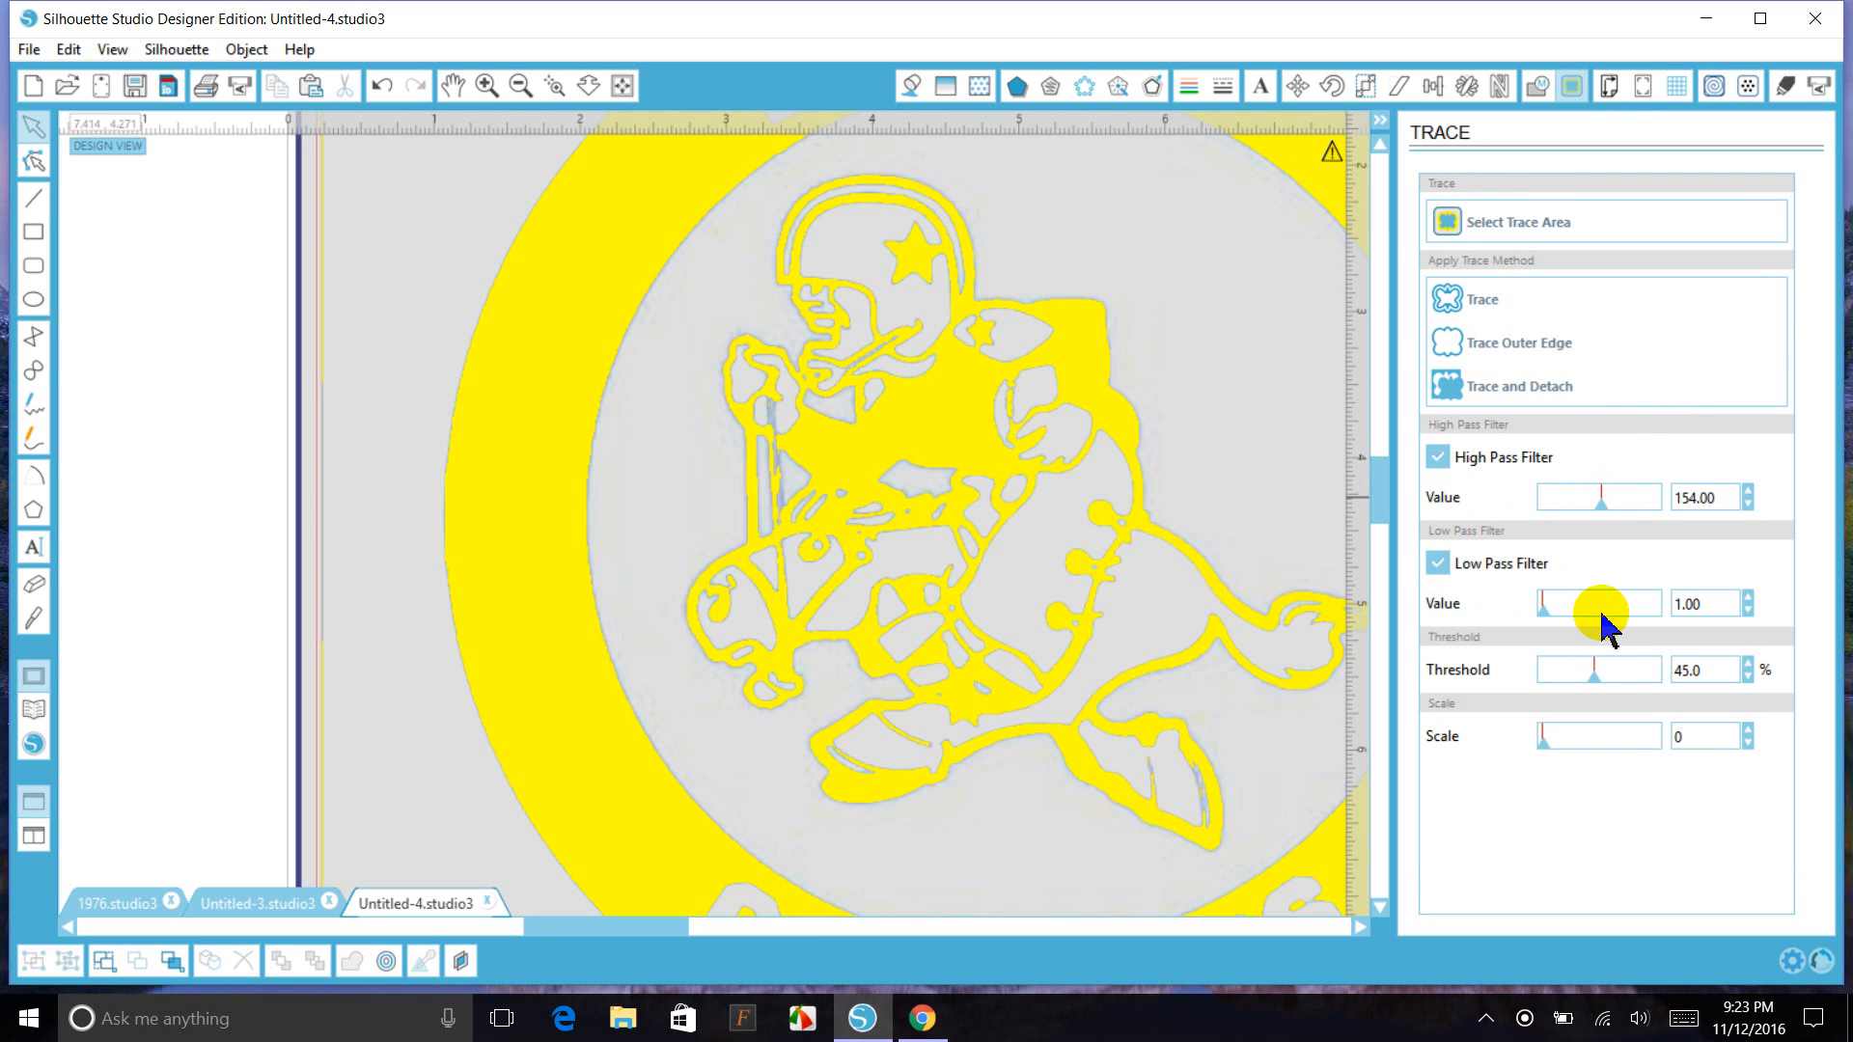
{"action": "left_click_drag", "start_coordinate": [1545, 611], "coordinate": [1532, 618]}
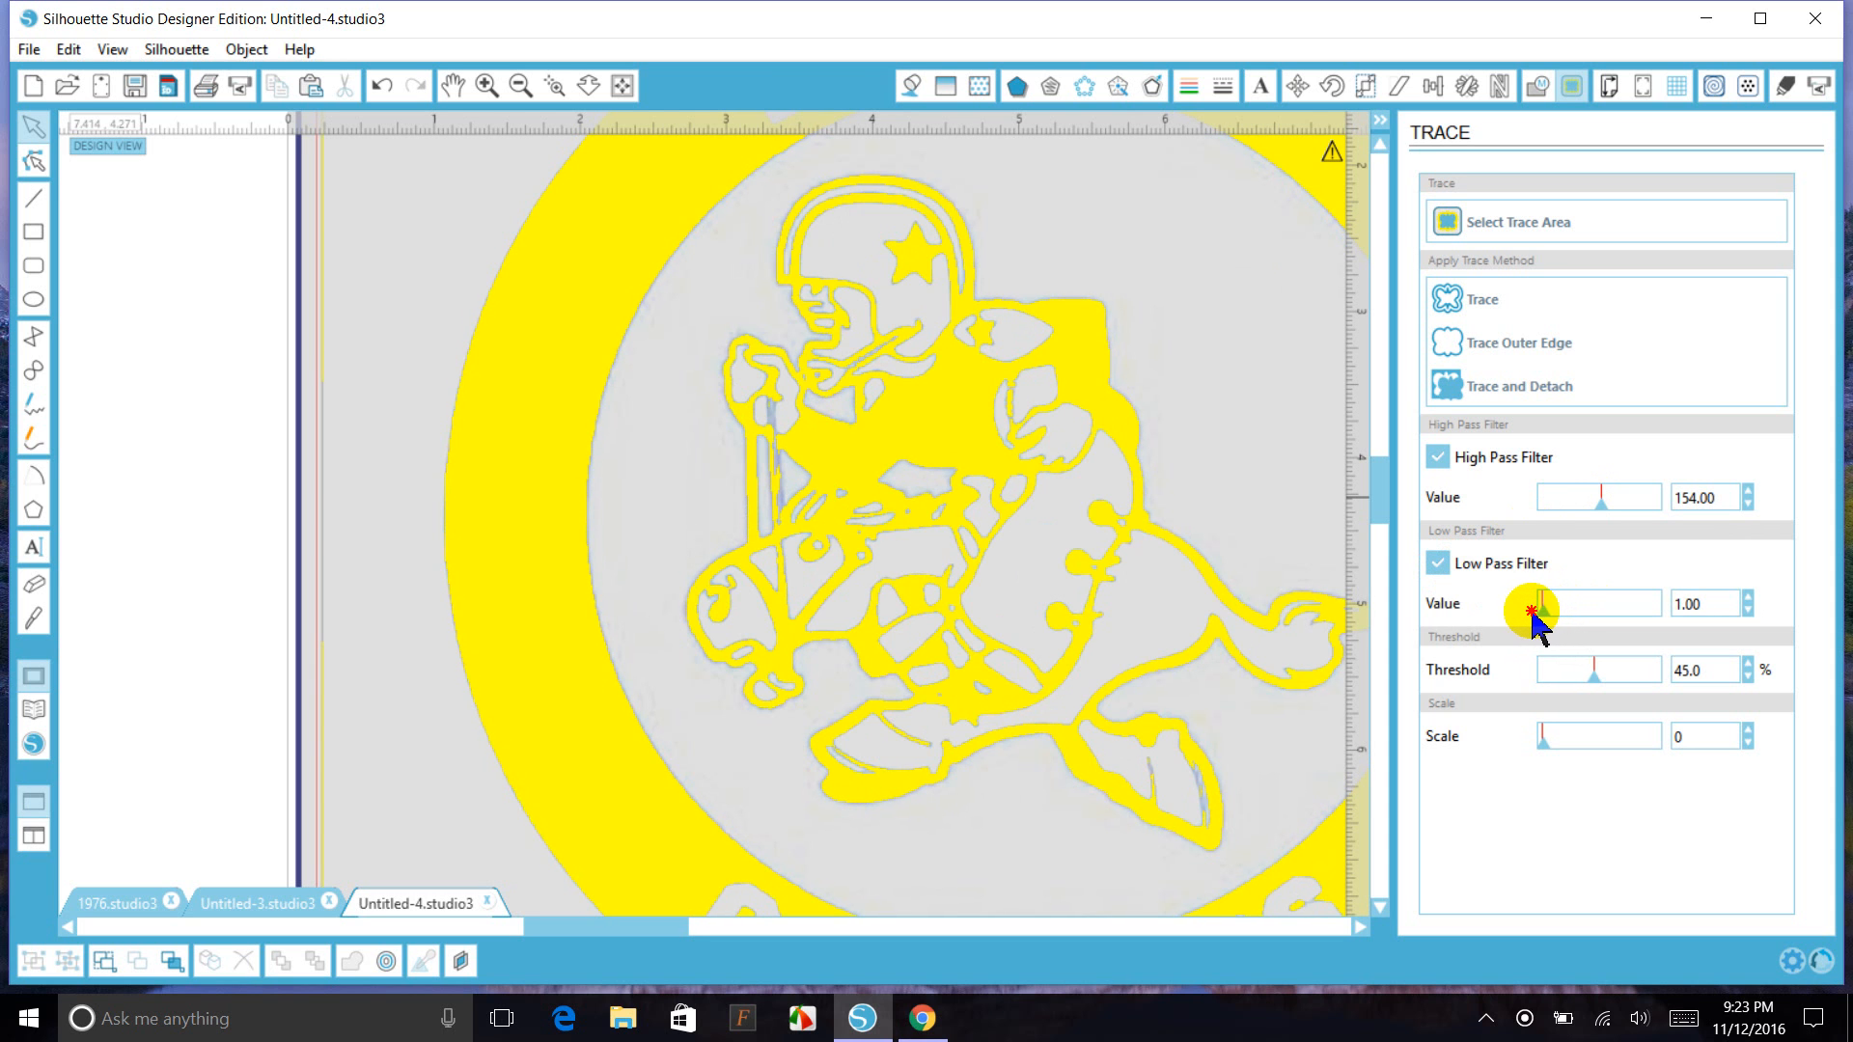
{"action": "left_click", "coordinate": [1439, 564]}
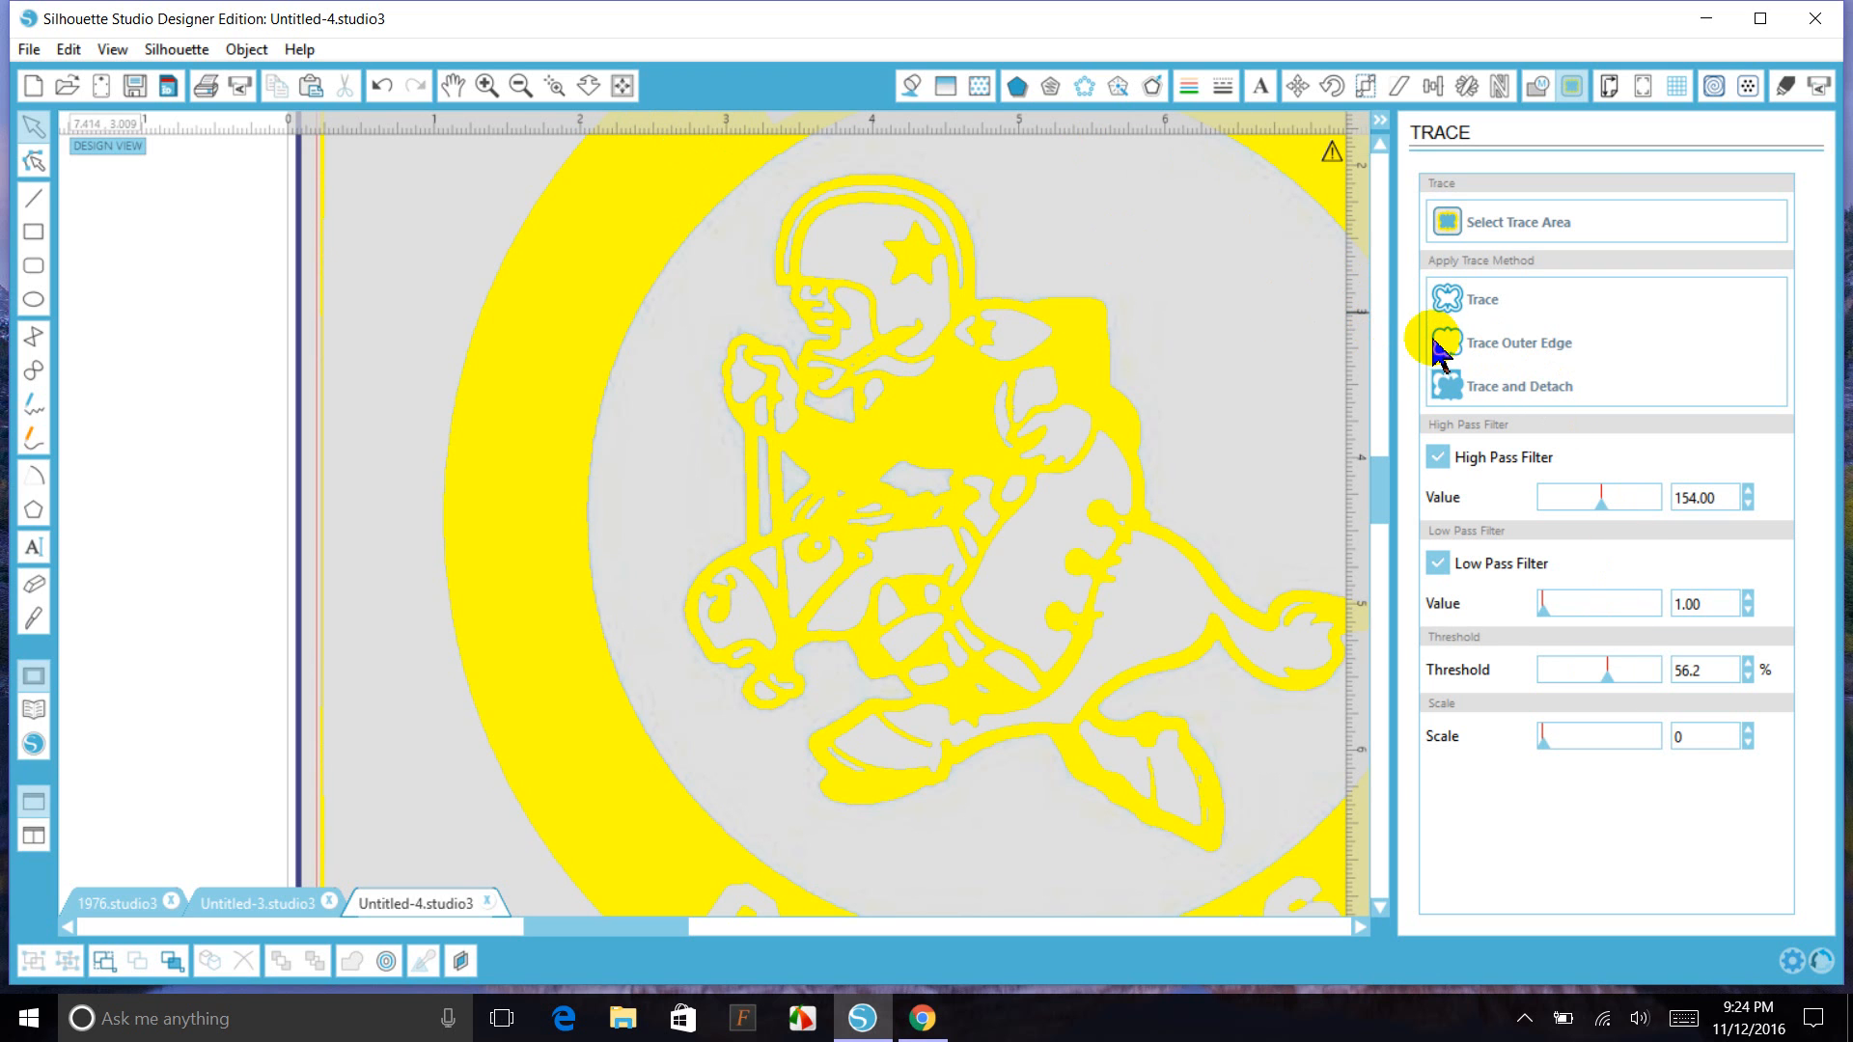
{"action": "left_click", "coordinate": [1444, 298]}
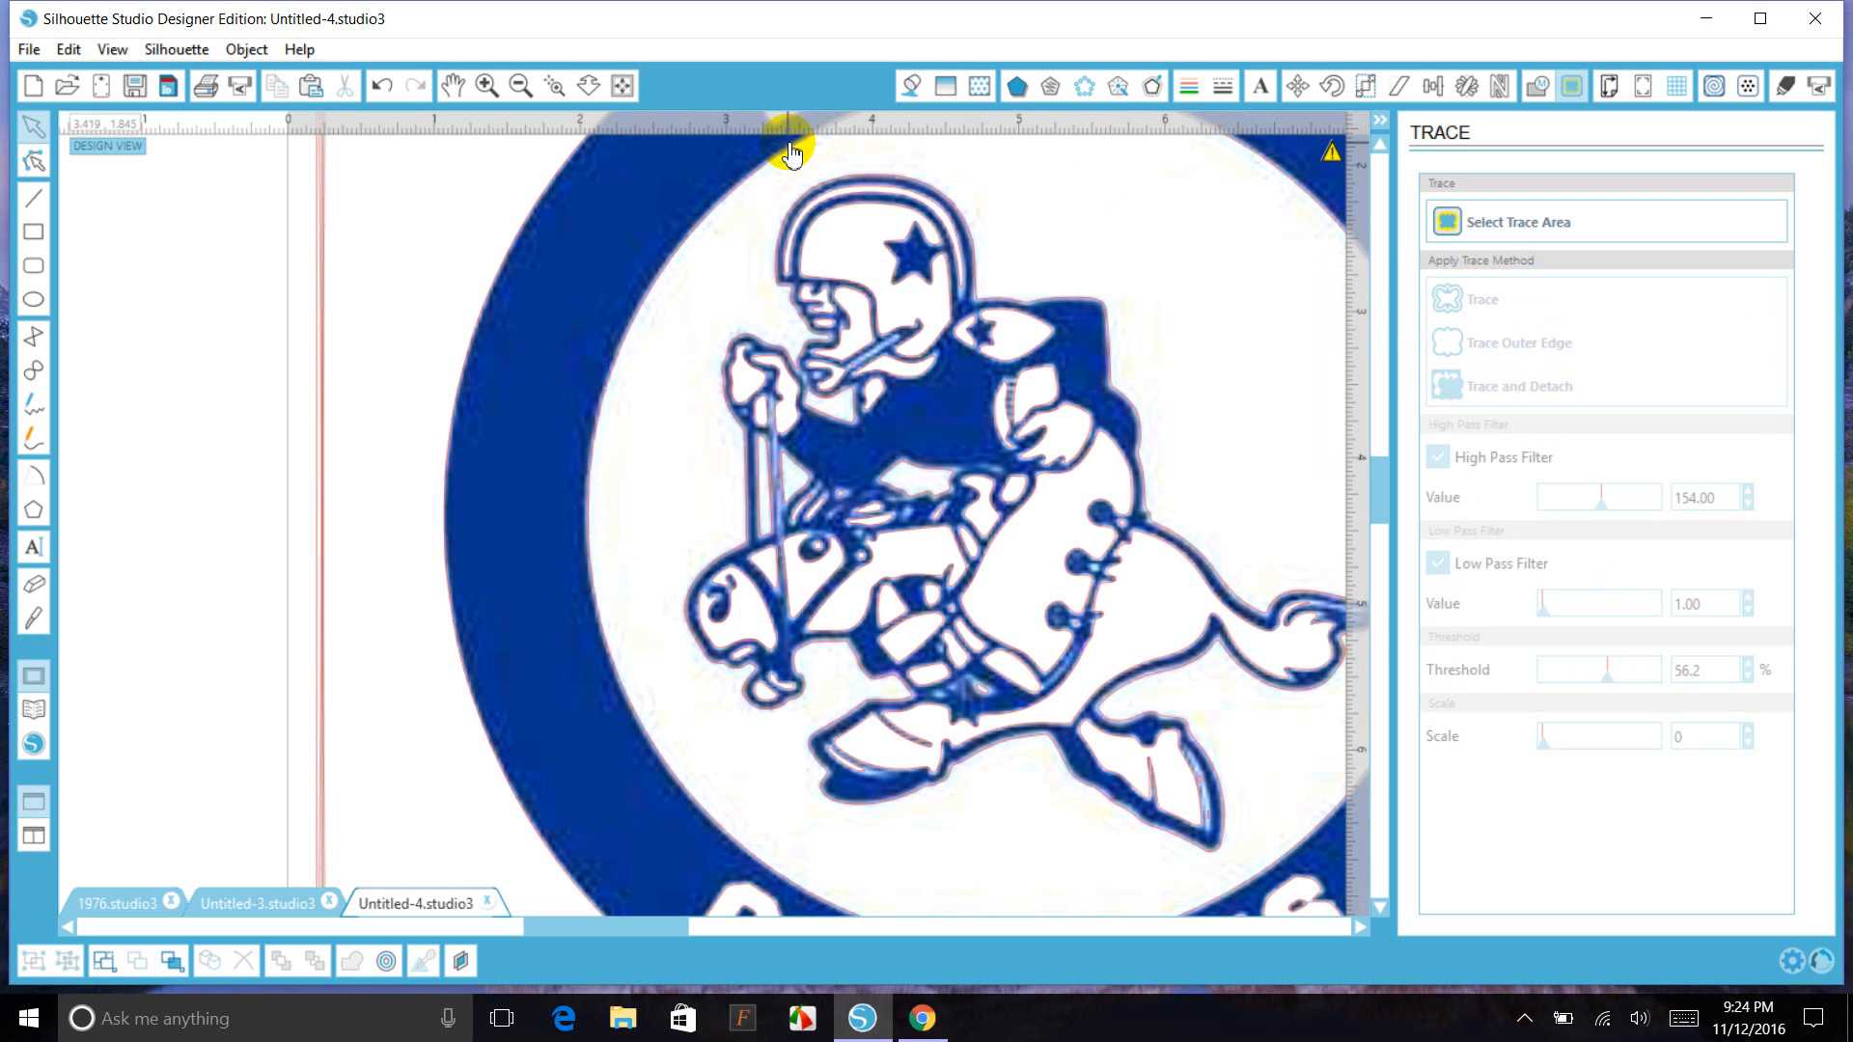
- Separate the trace from the image by moving the traced outlines left of the page and the original image far to the right
{"action": "left_click", "coordinate": [518, 89]}
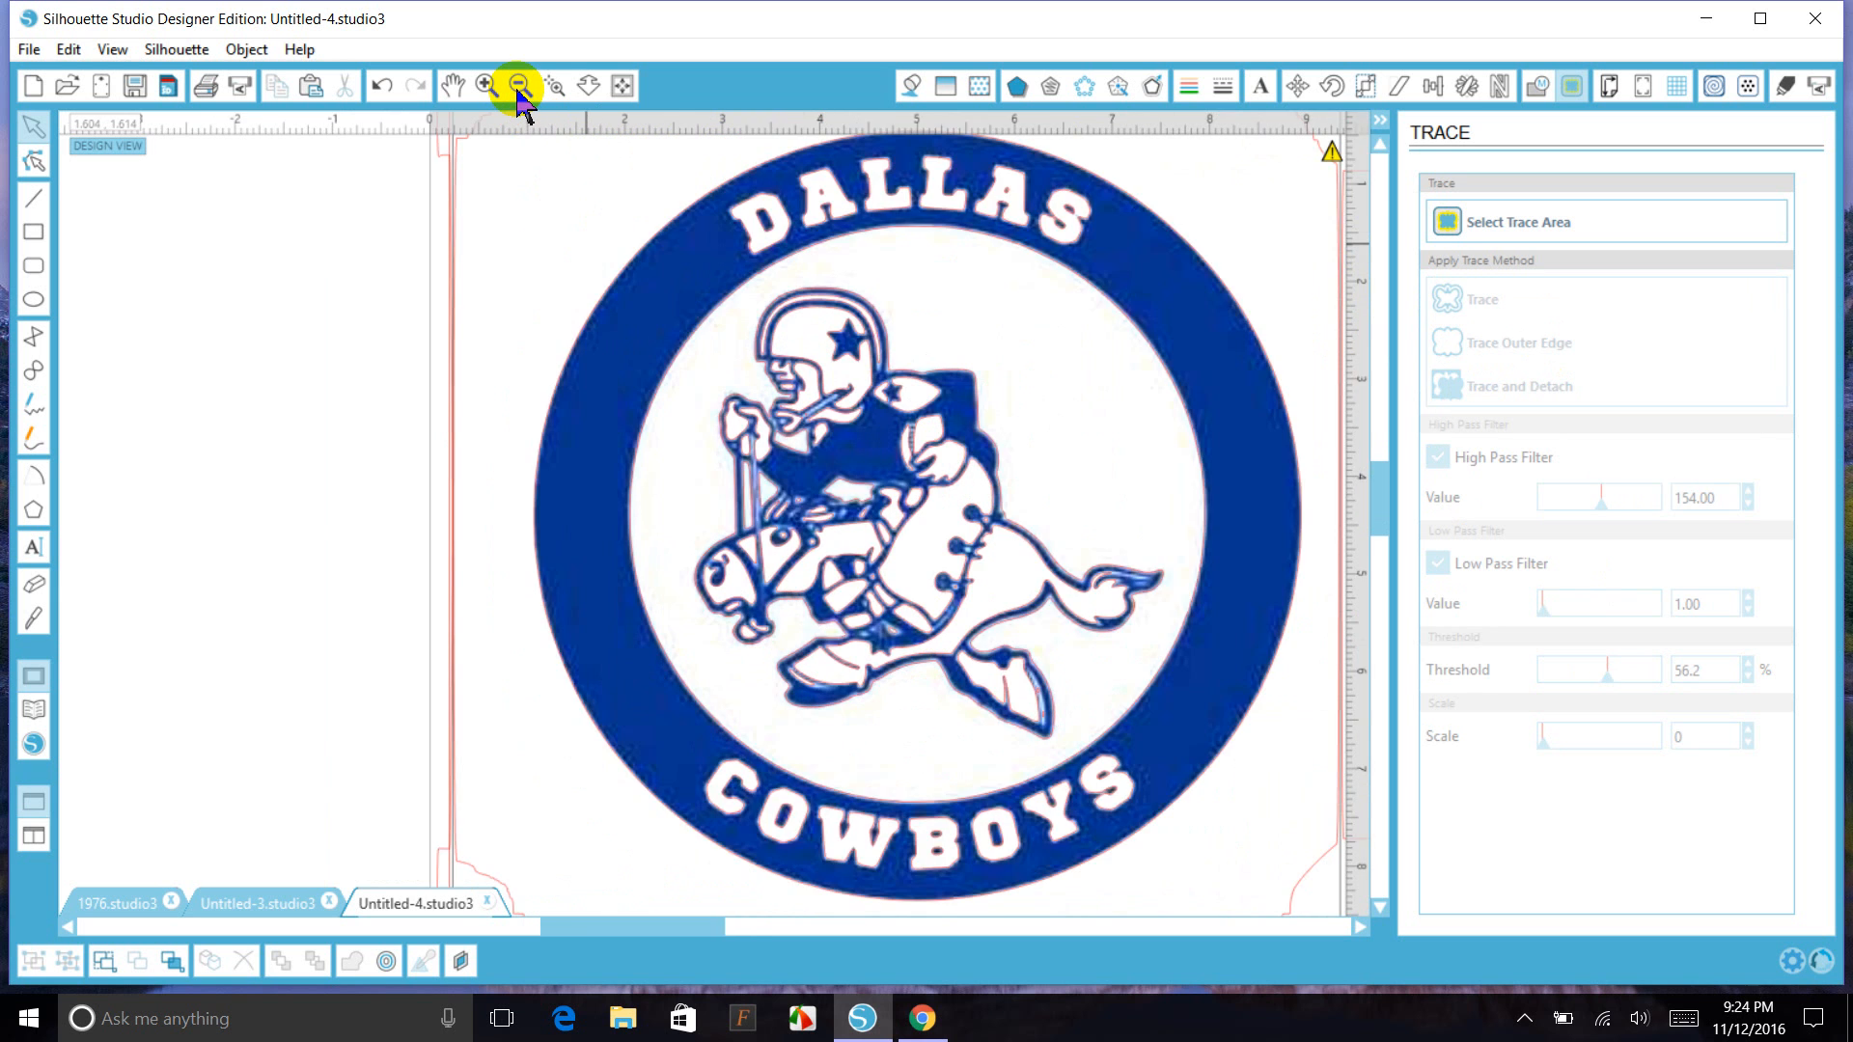
{"action": "left_click", "coordinate": [518, 89]}
{"action": "mouse_move", "coordinate": [672, 347]}
{"action": "left_mouse_down"}
{"action": "mouse_move", "coordinate": [483, 413]}
{"action": "mouse_move", "coordinate": [165, 322]}
{"action": "mouse_move", "coordinate": [43, 356]}
{"action": "mouse_move", "coordinate": [187, 347]}
{"action": "left_mouse_up"}
{"action": "left_click", "coordinate": [190, 347]}
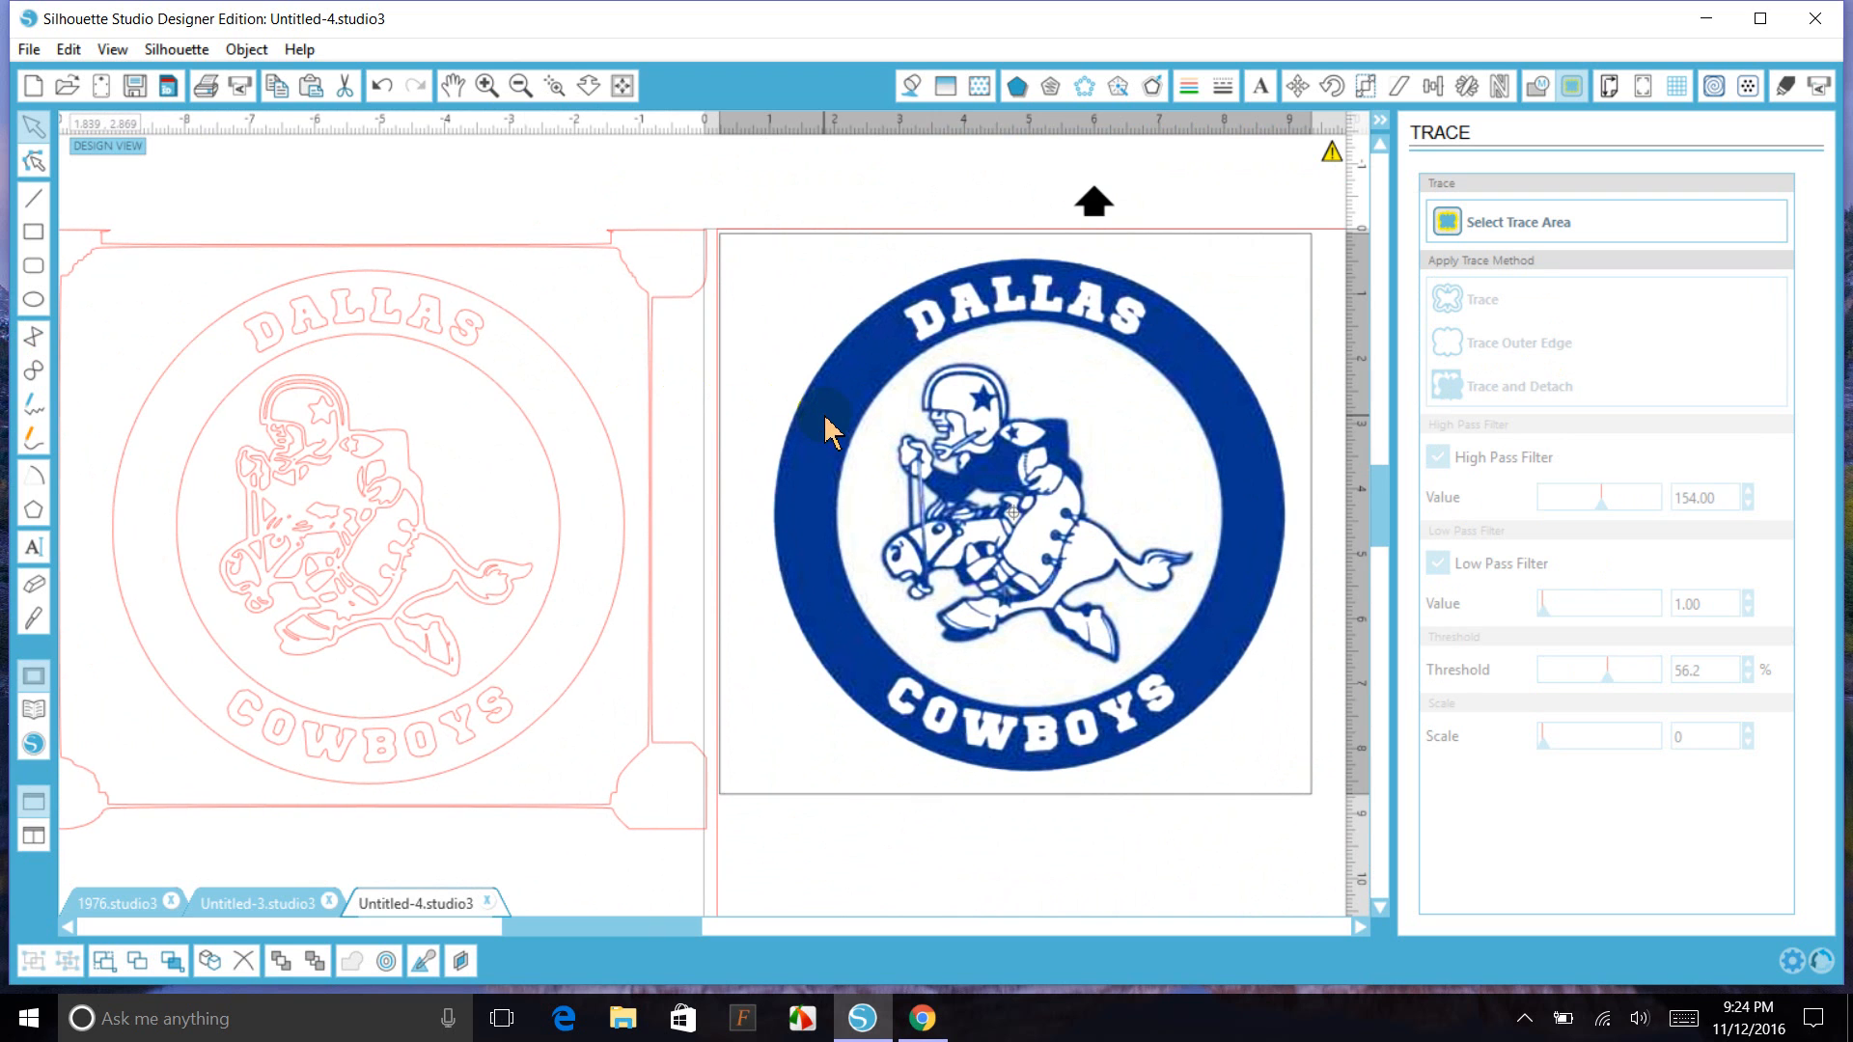
{"action": "left_click_drag", "start_coordinate": [827, 420], "coordinate": [1534, 565]}
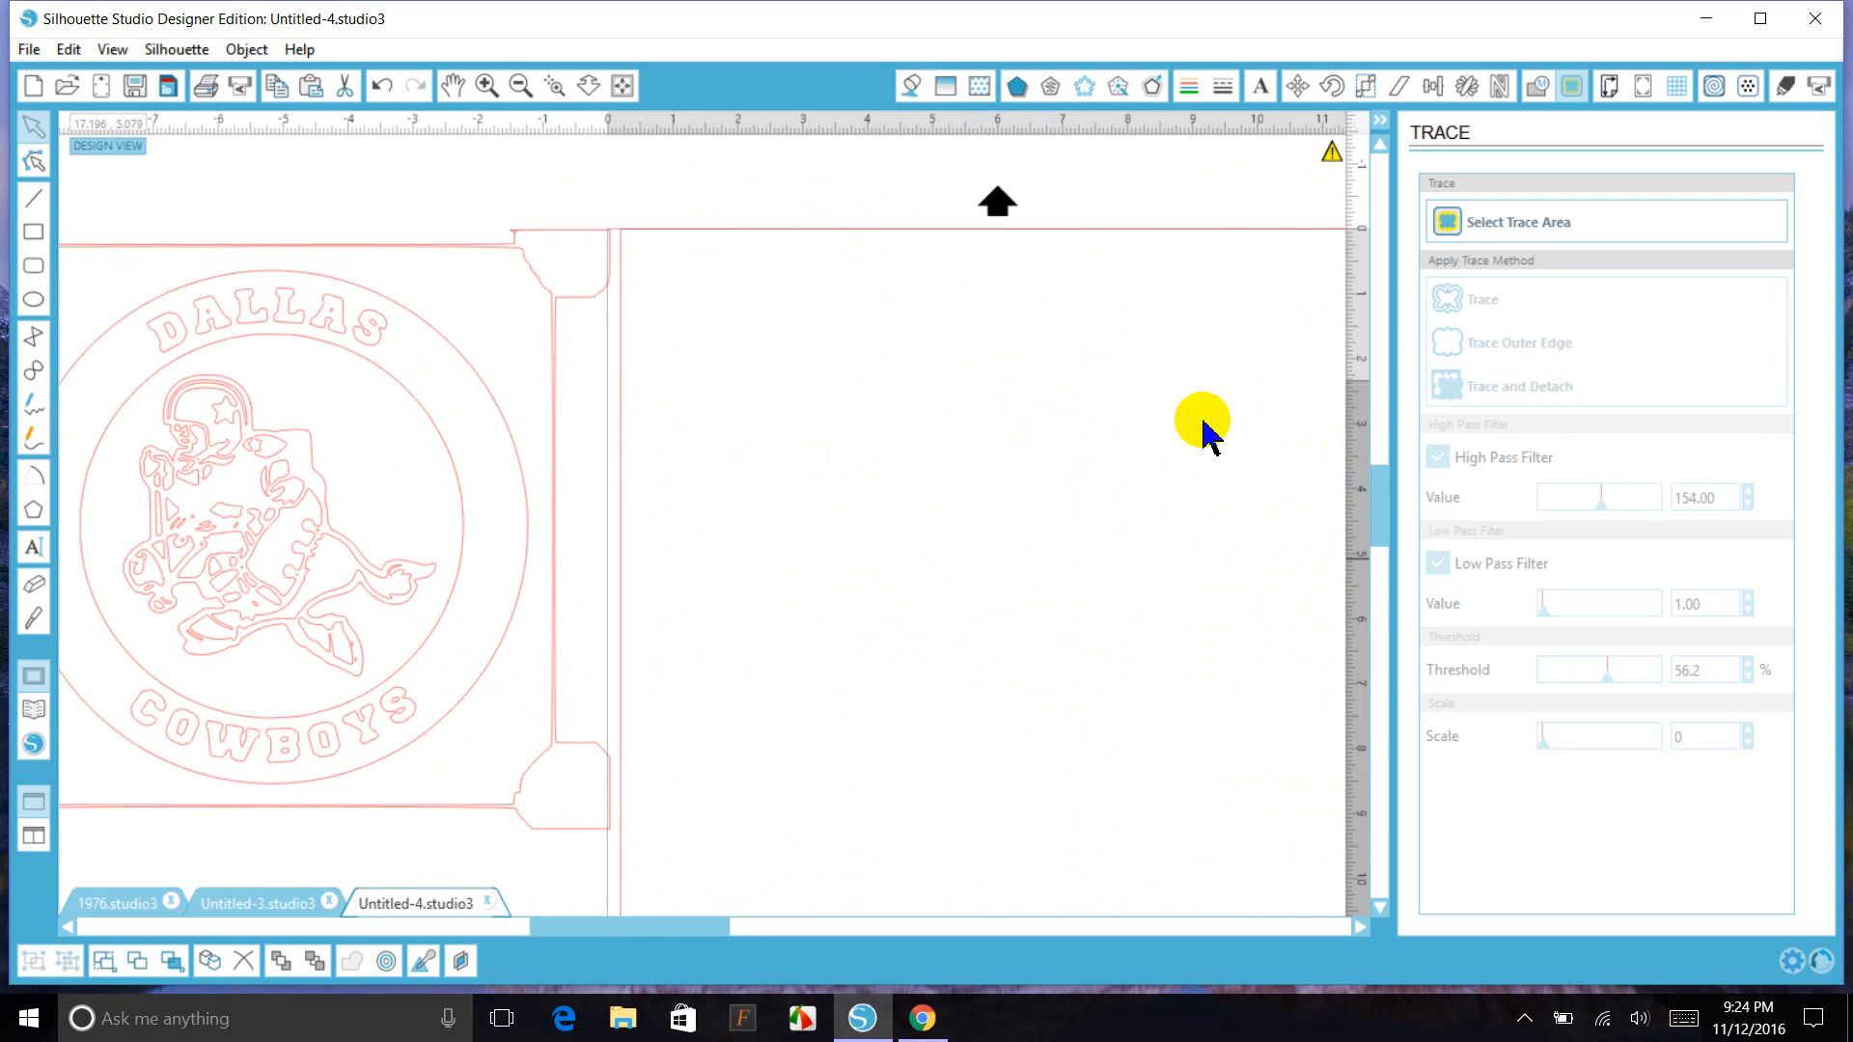
- Release the traced logo's compound path and delete the rectangular border outlines around the logo
{"action": "left_click", "coordinate": [451, 515]}
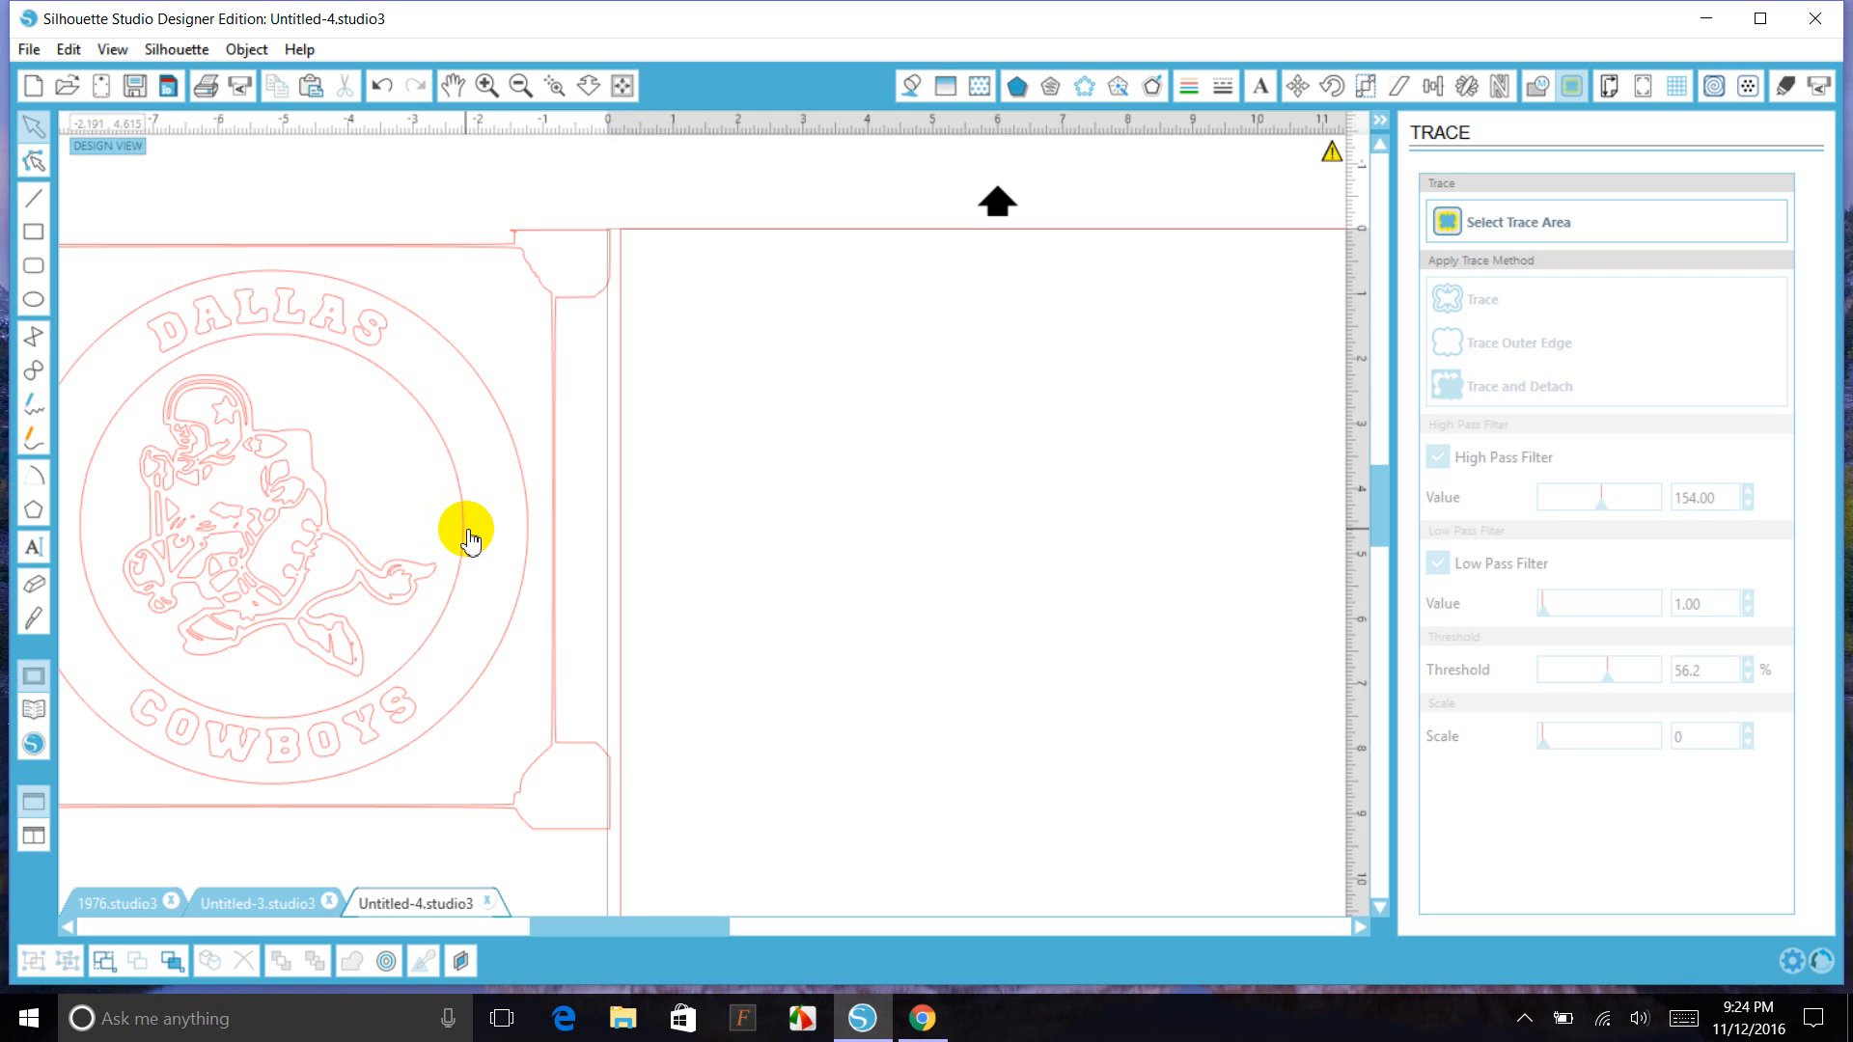
{"action": "left_click", "coordinate": [466, 530]}
{"action": "right_click", "coordinate": [466, 531]}
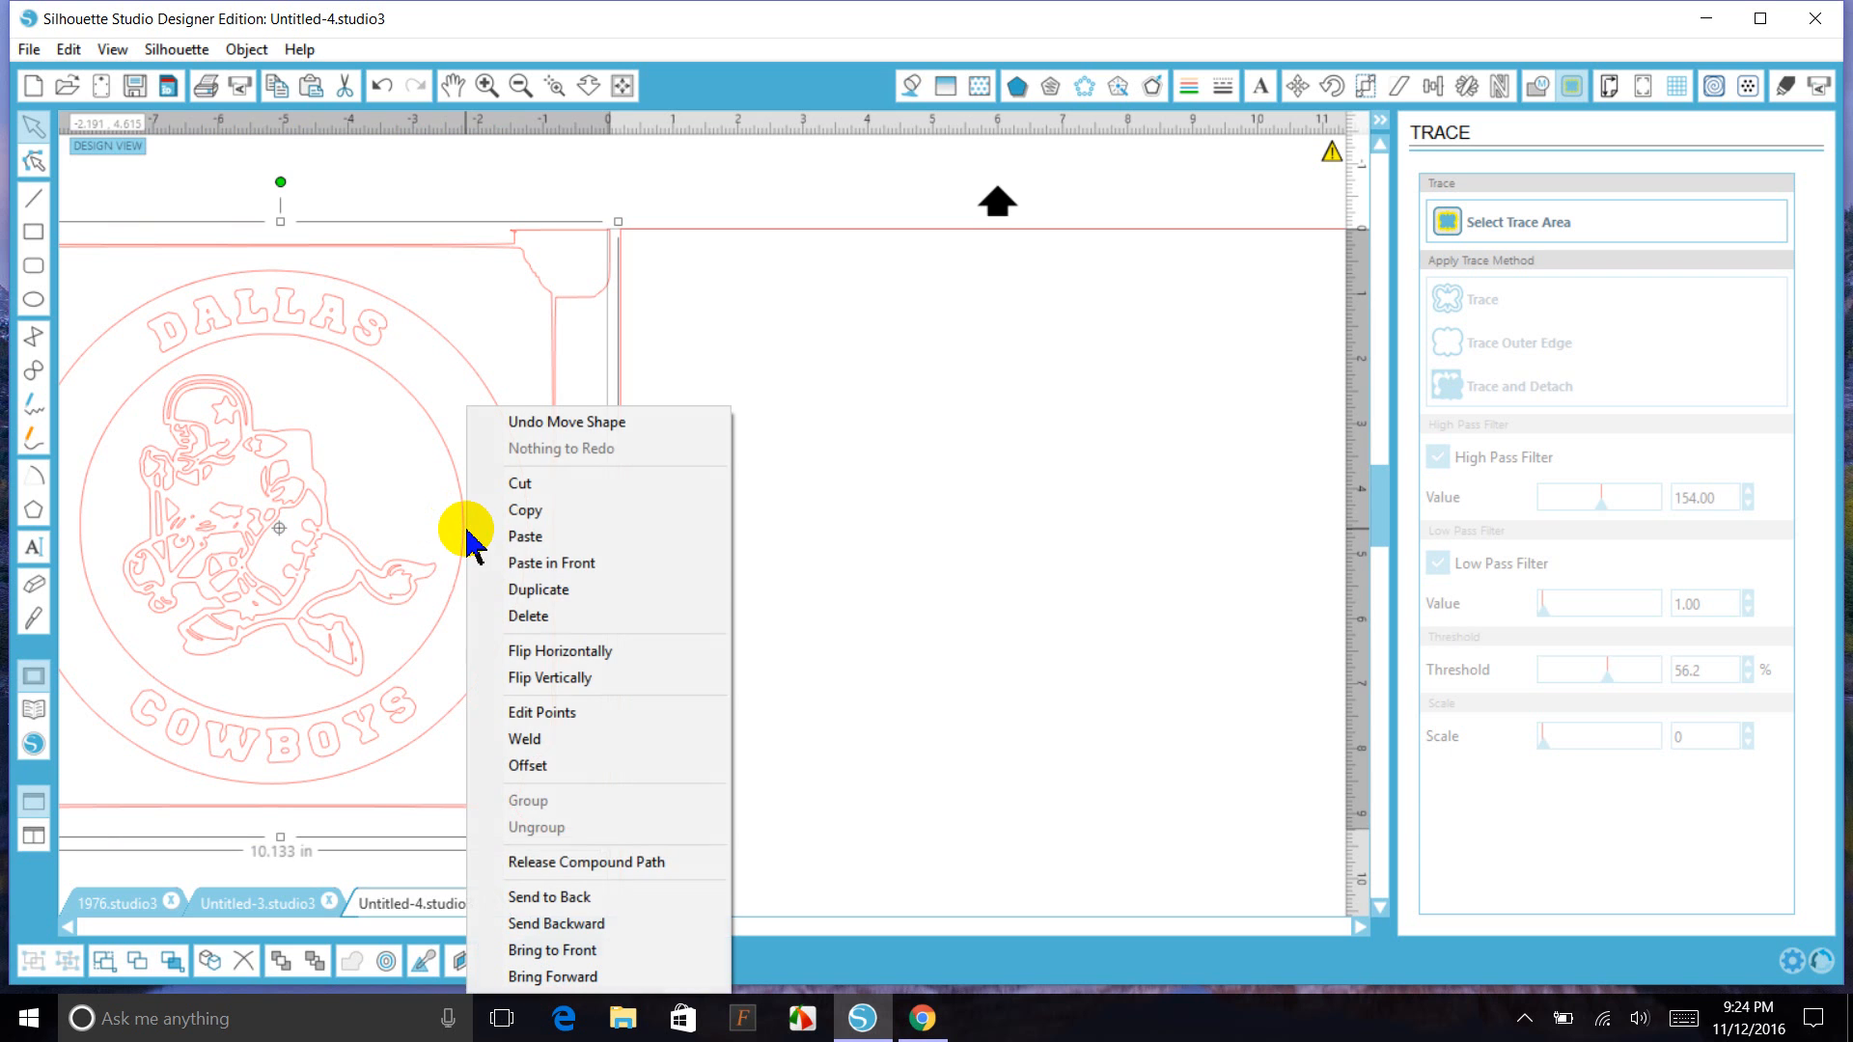
{"action": "left_click", "coordinate": [558, 864]}
{"action": "left_click", "coordinate": [759, 755]}
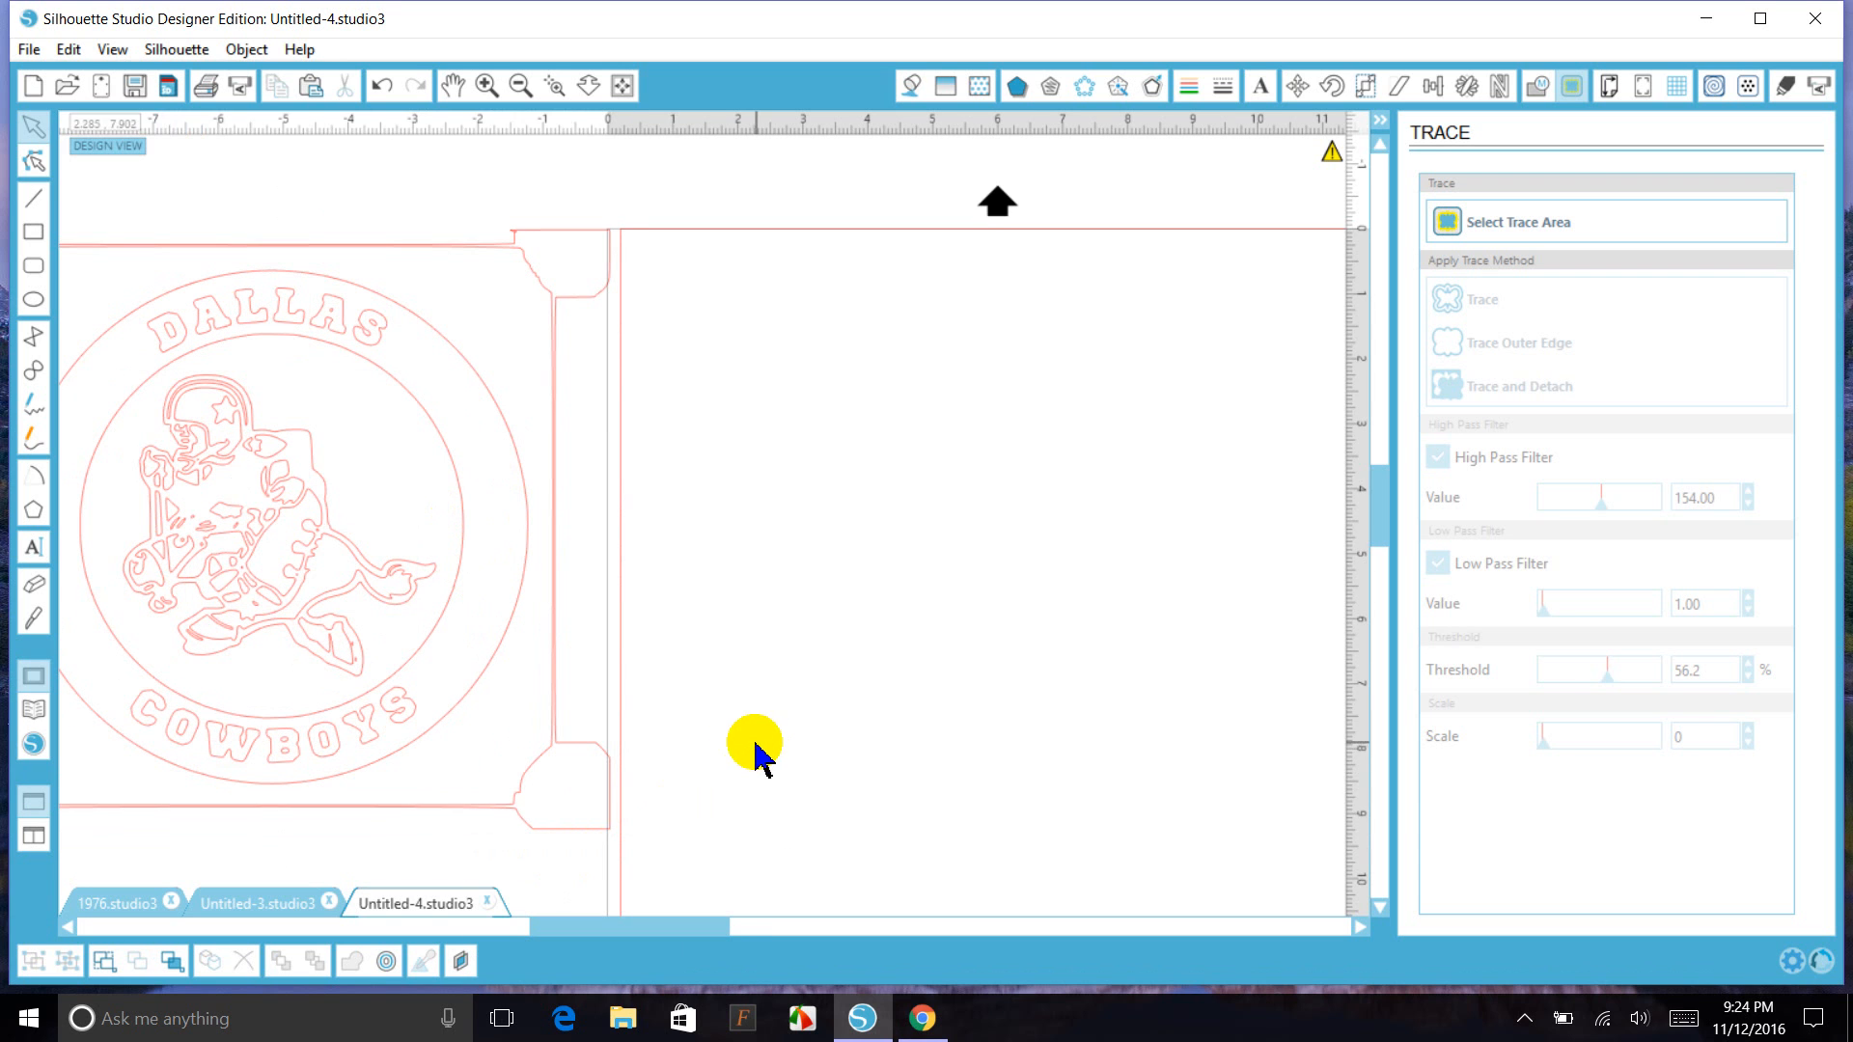
{"action": "left_click", "coordinate": [525, 806]}
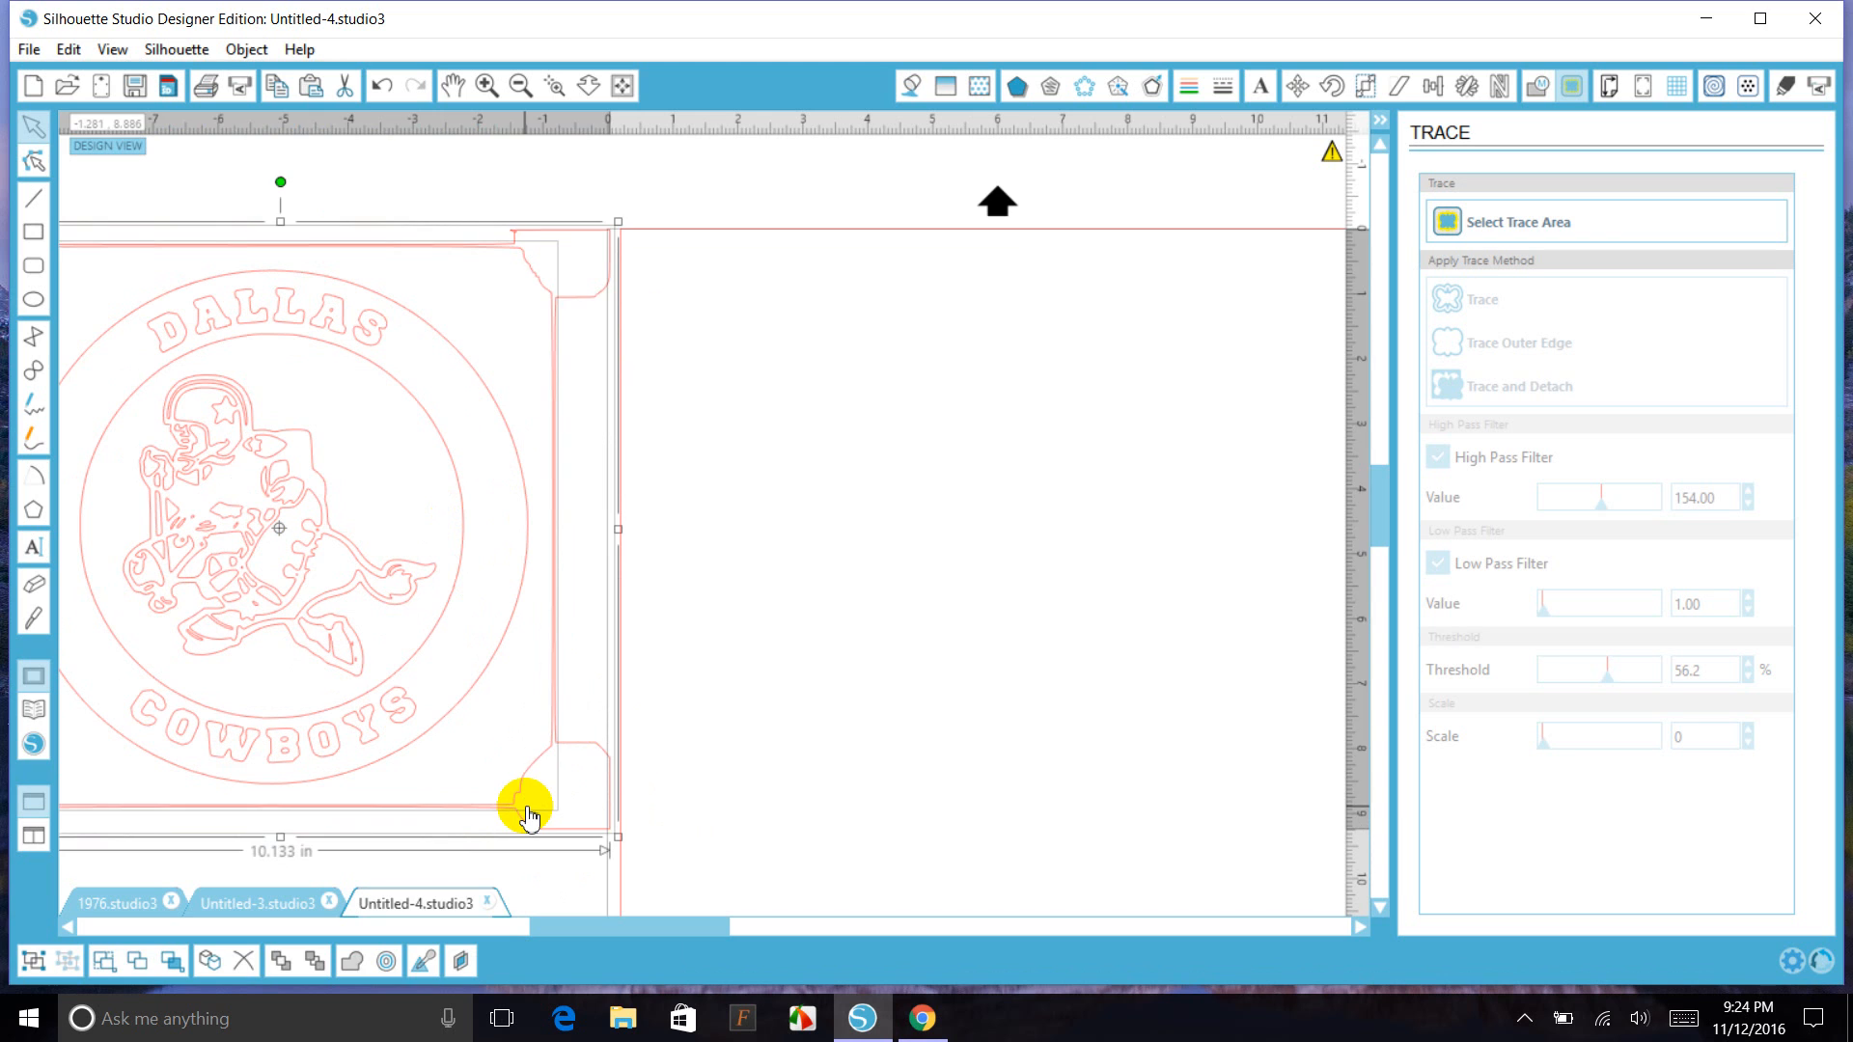
{"action": "key", "text": "Delete"}
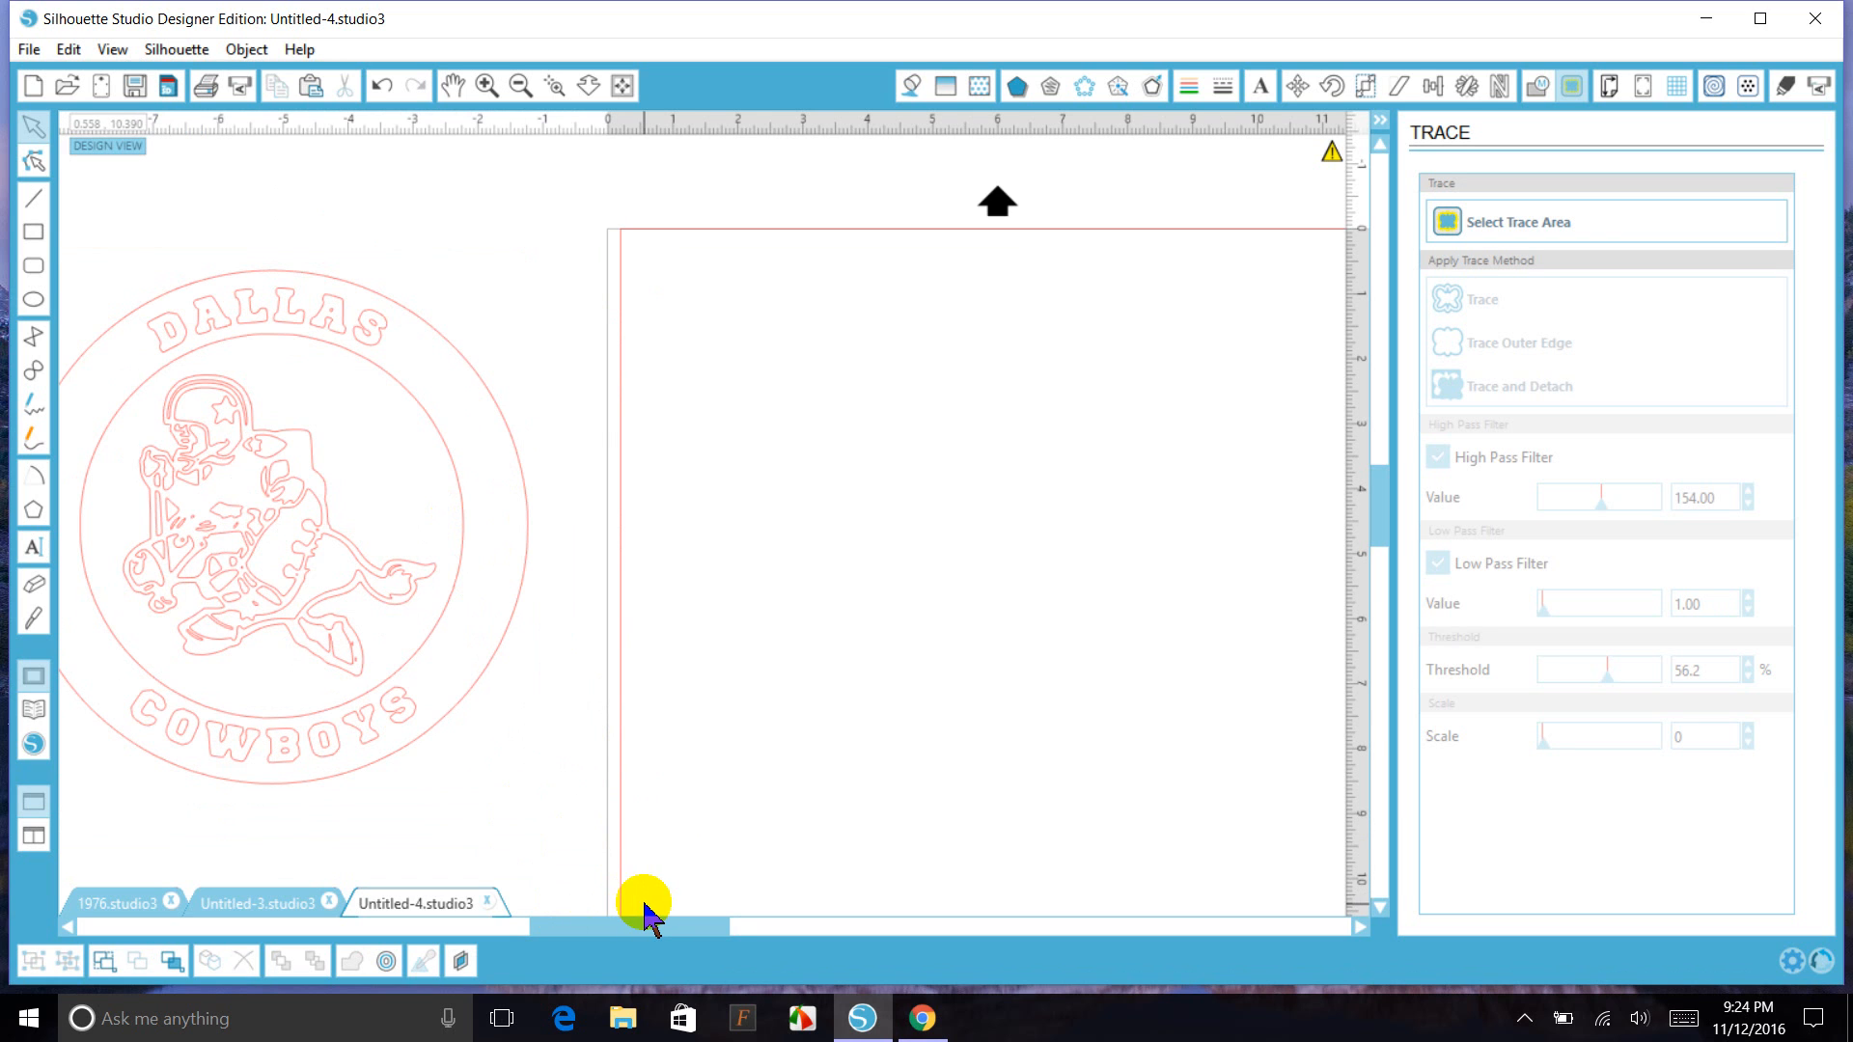
- Duplicate all of the traced logo's outlines and place the copy on the page
{"action": "left_click_drag", "start_coordinate": [646, 924], "coordinate": [614, 924]}
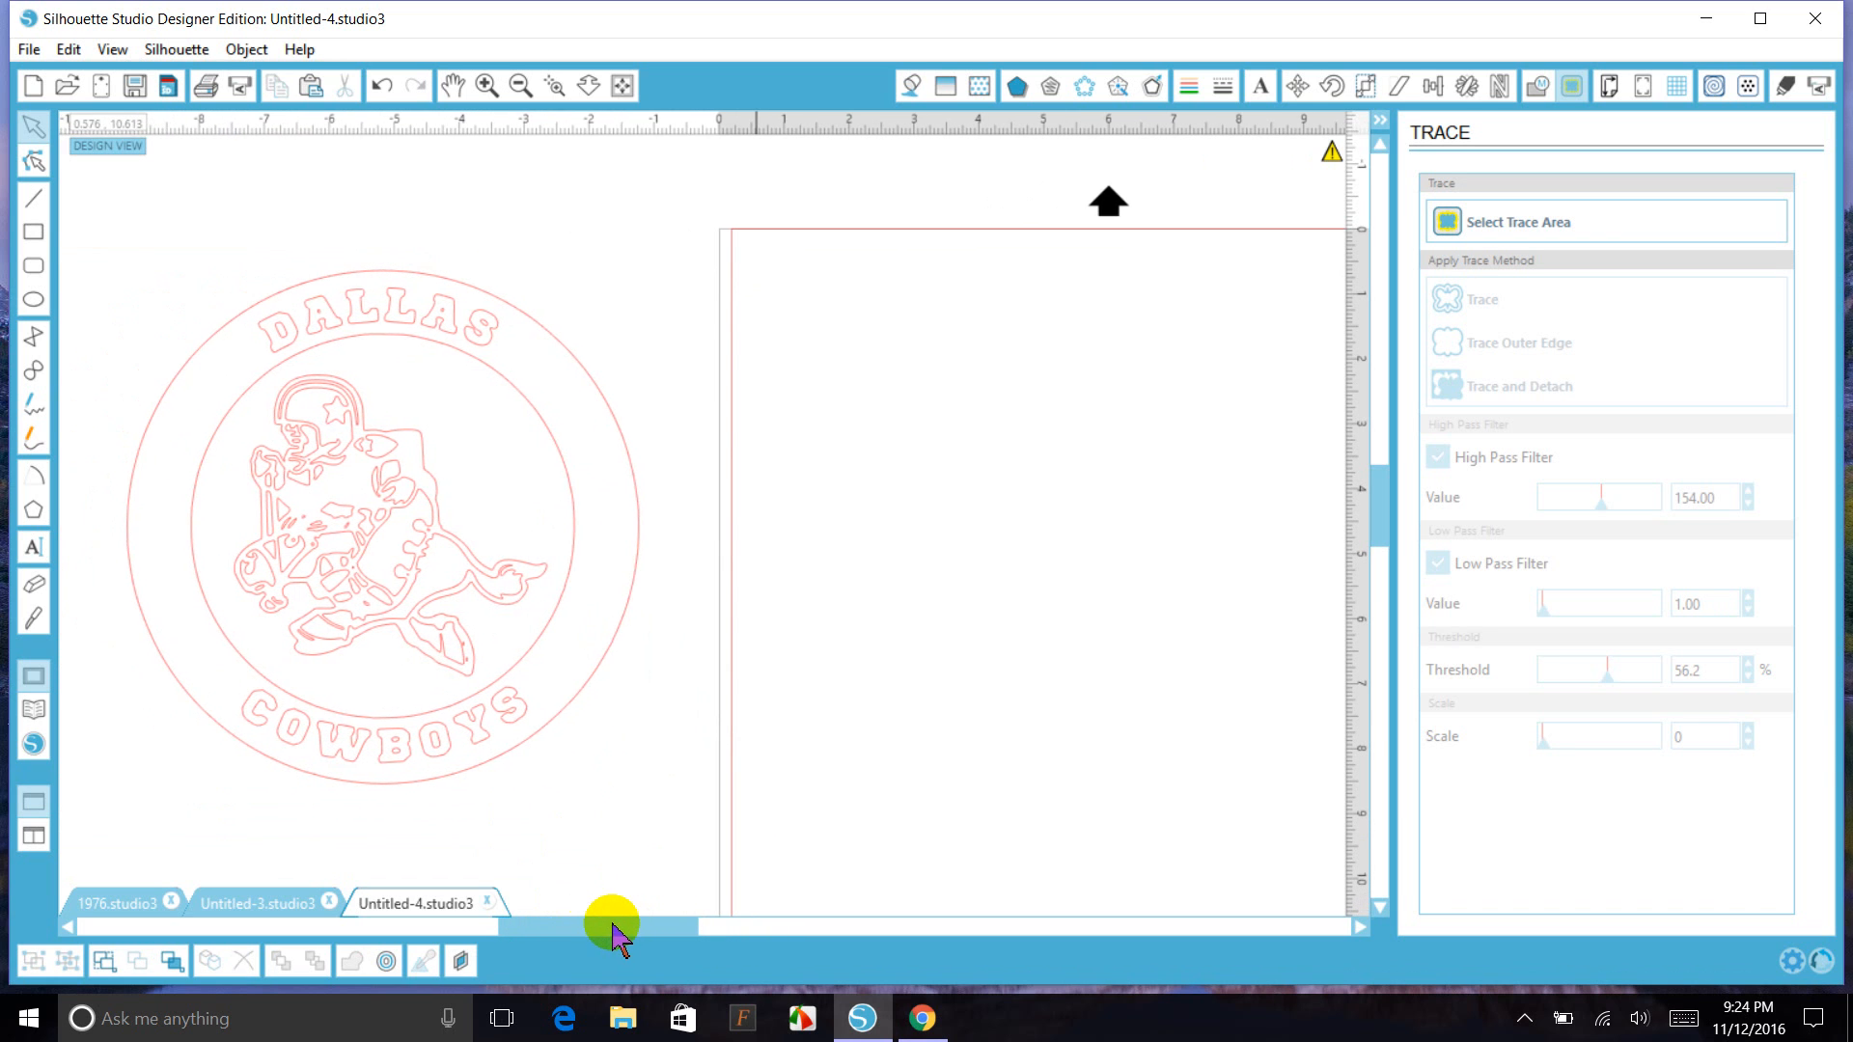
{"action": "left_click_drag", "start_coordinate": [128, 288], "coordinate": [538, 724]}
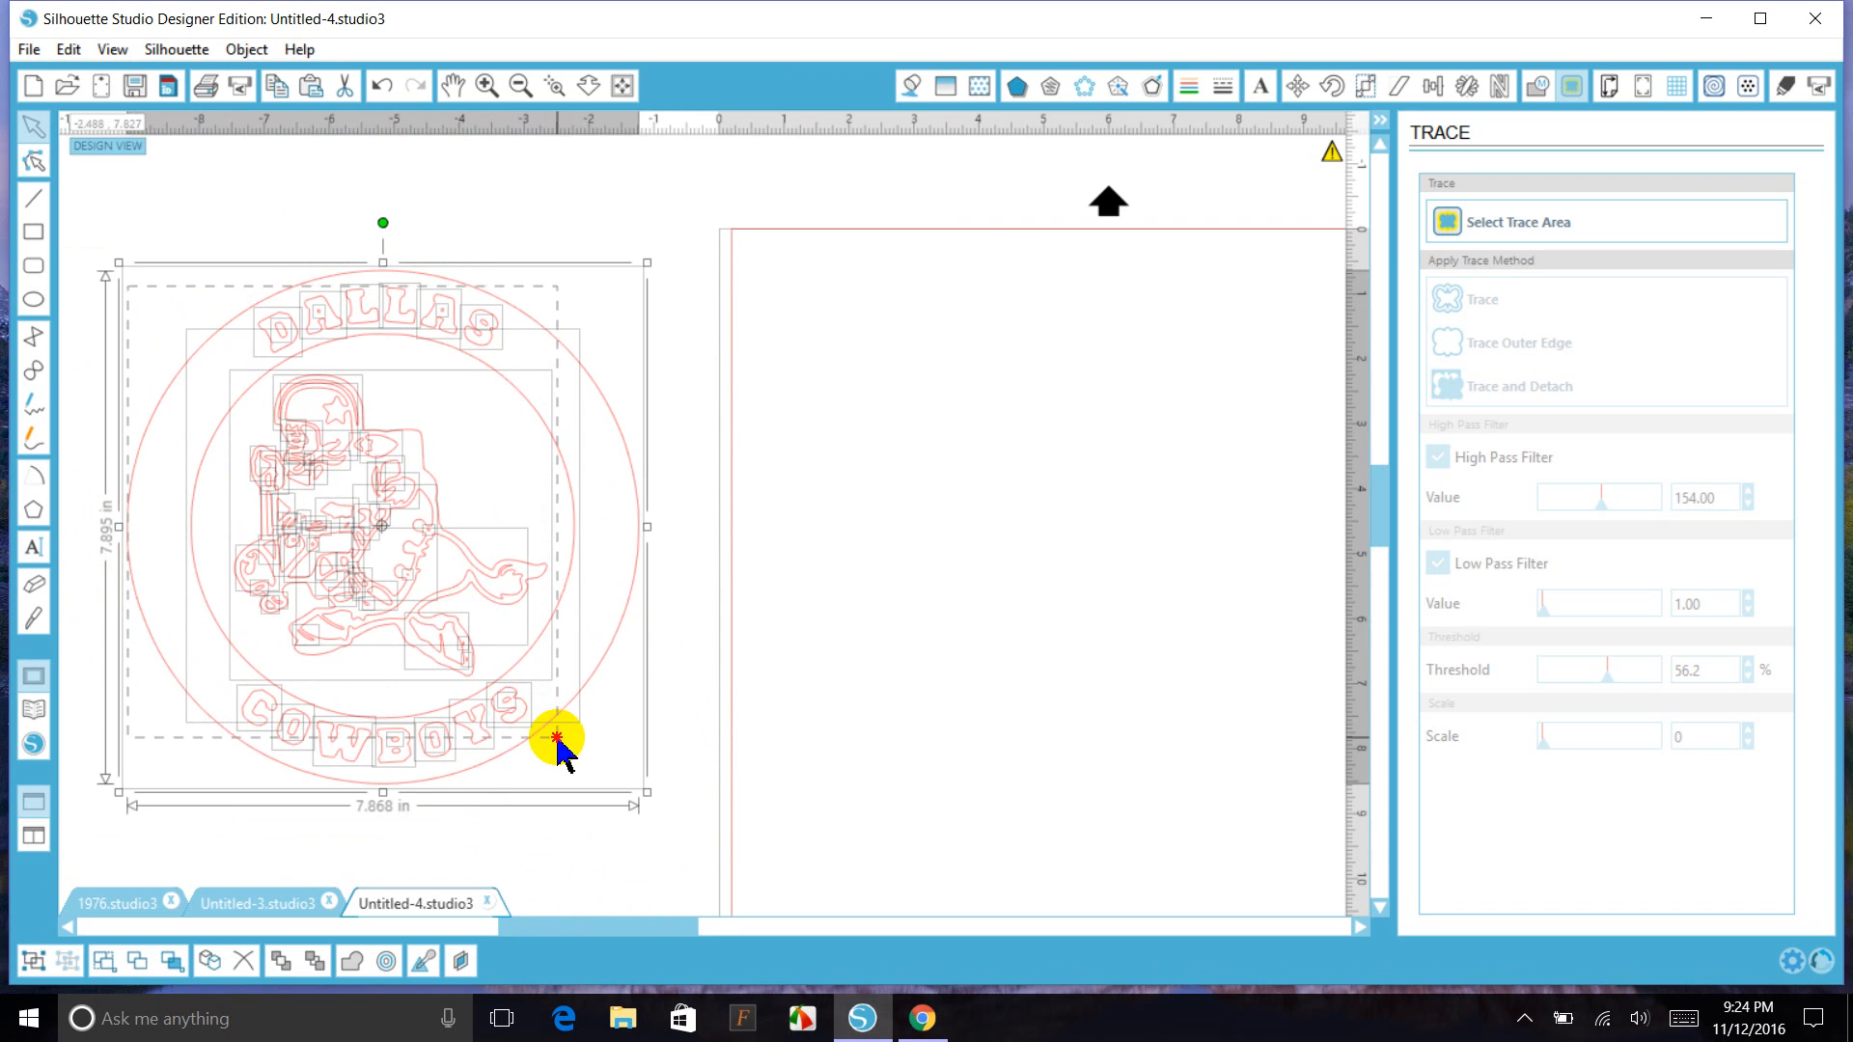
{"action": "right_click", "coordinate": [514, 694]}
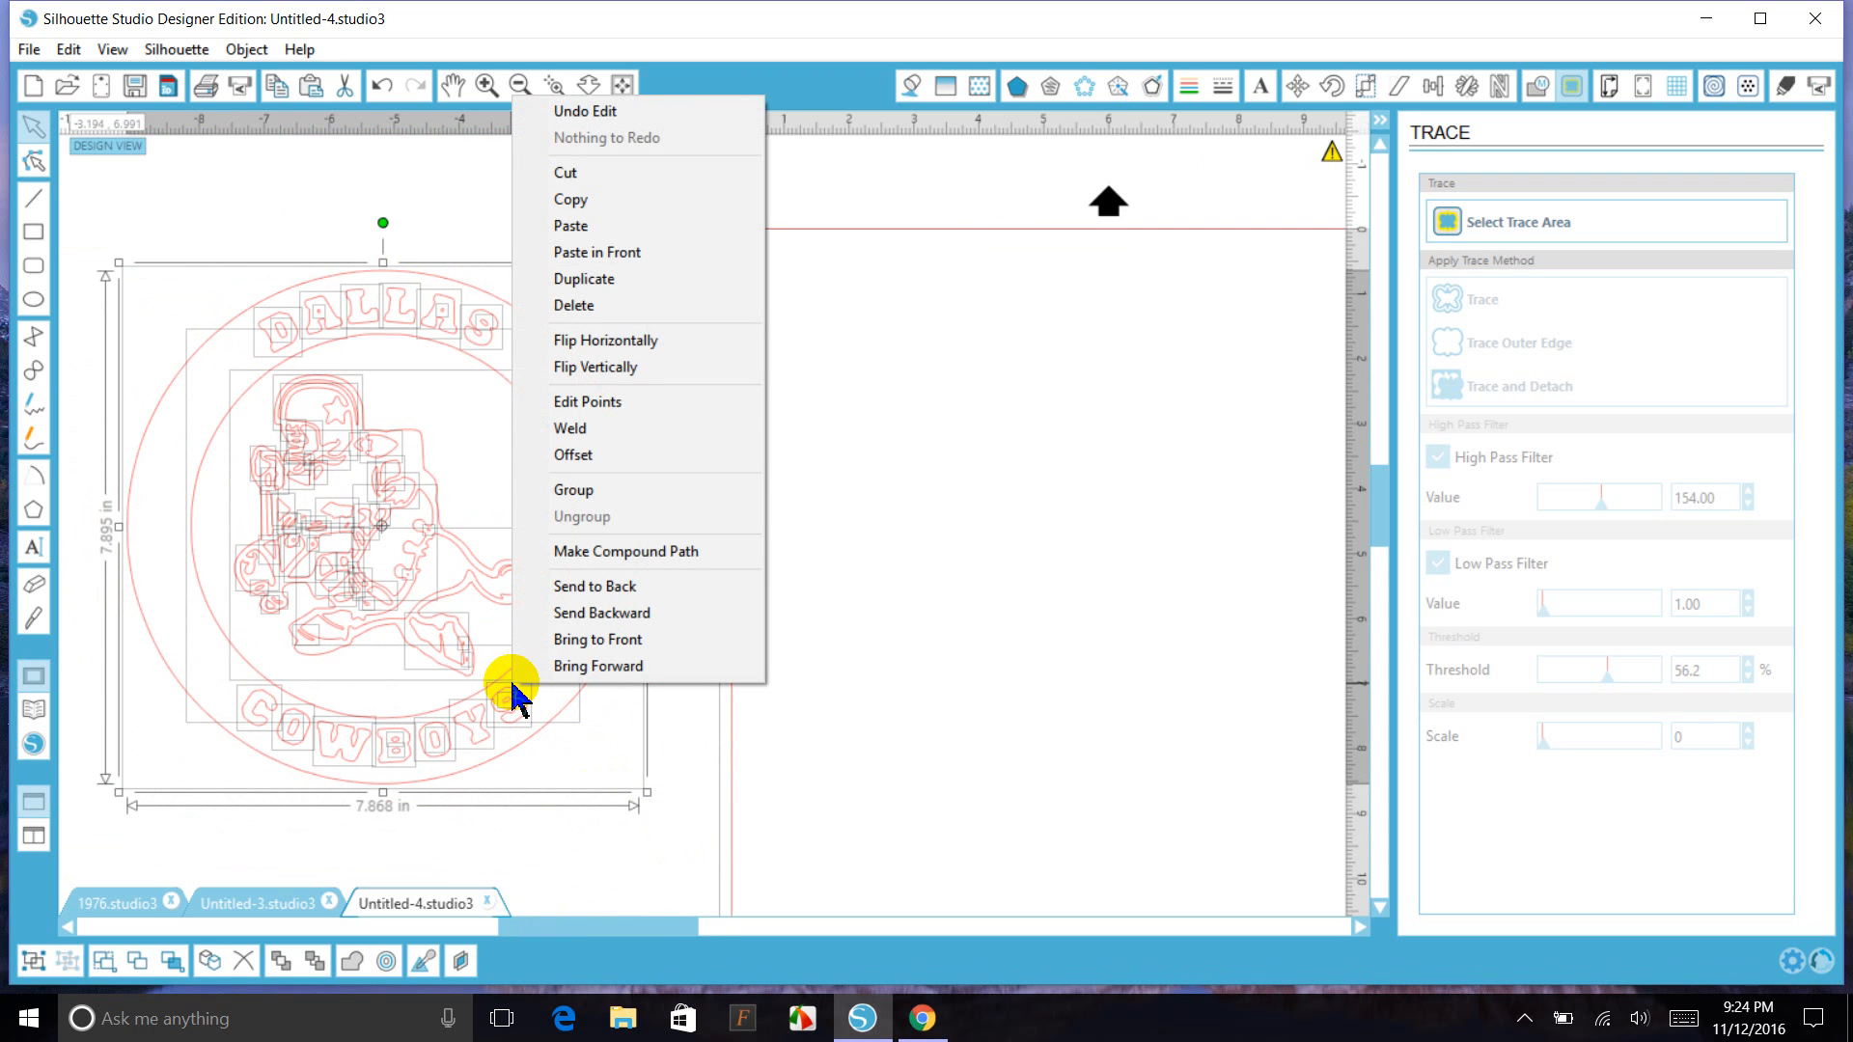
{"action": "left_click", "coordinate": [627, 279]}
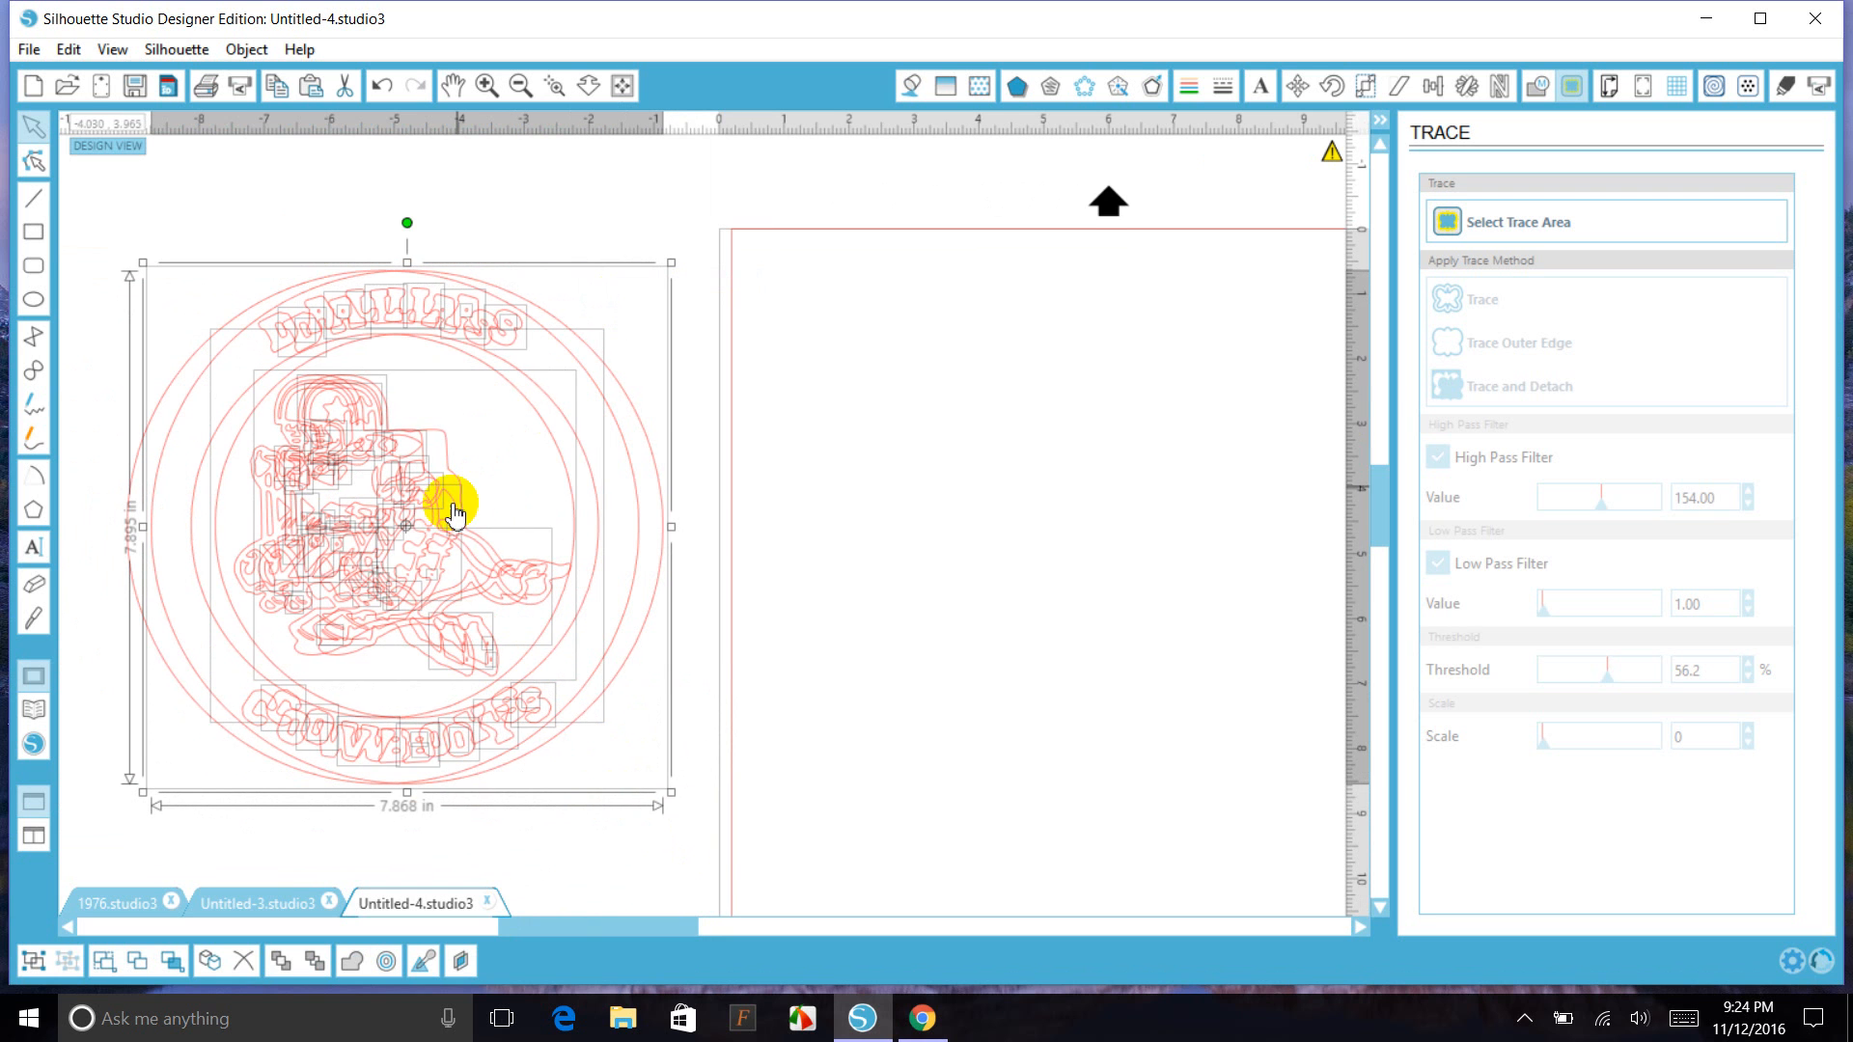
{"action": "left_click_drag", "start_coordinate": [449, 504], "coordinate": [1036, 492]}
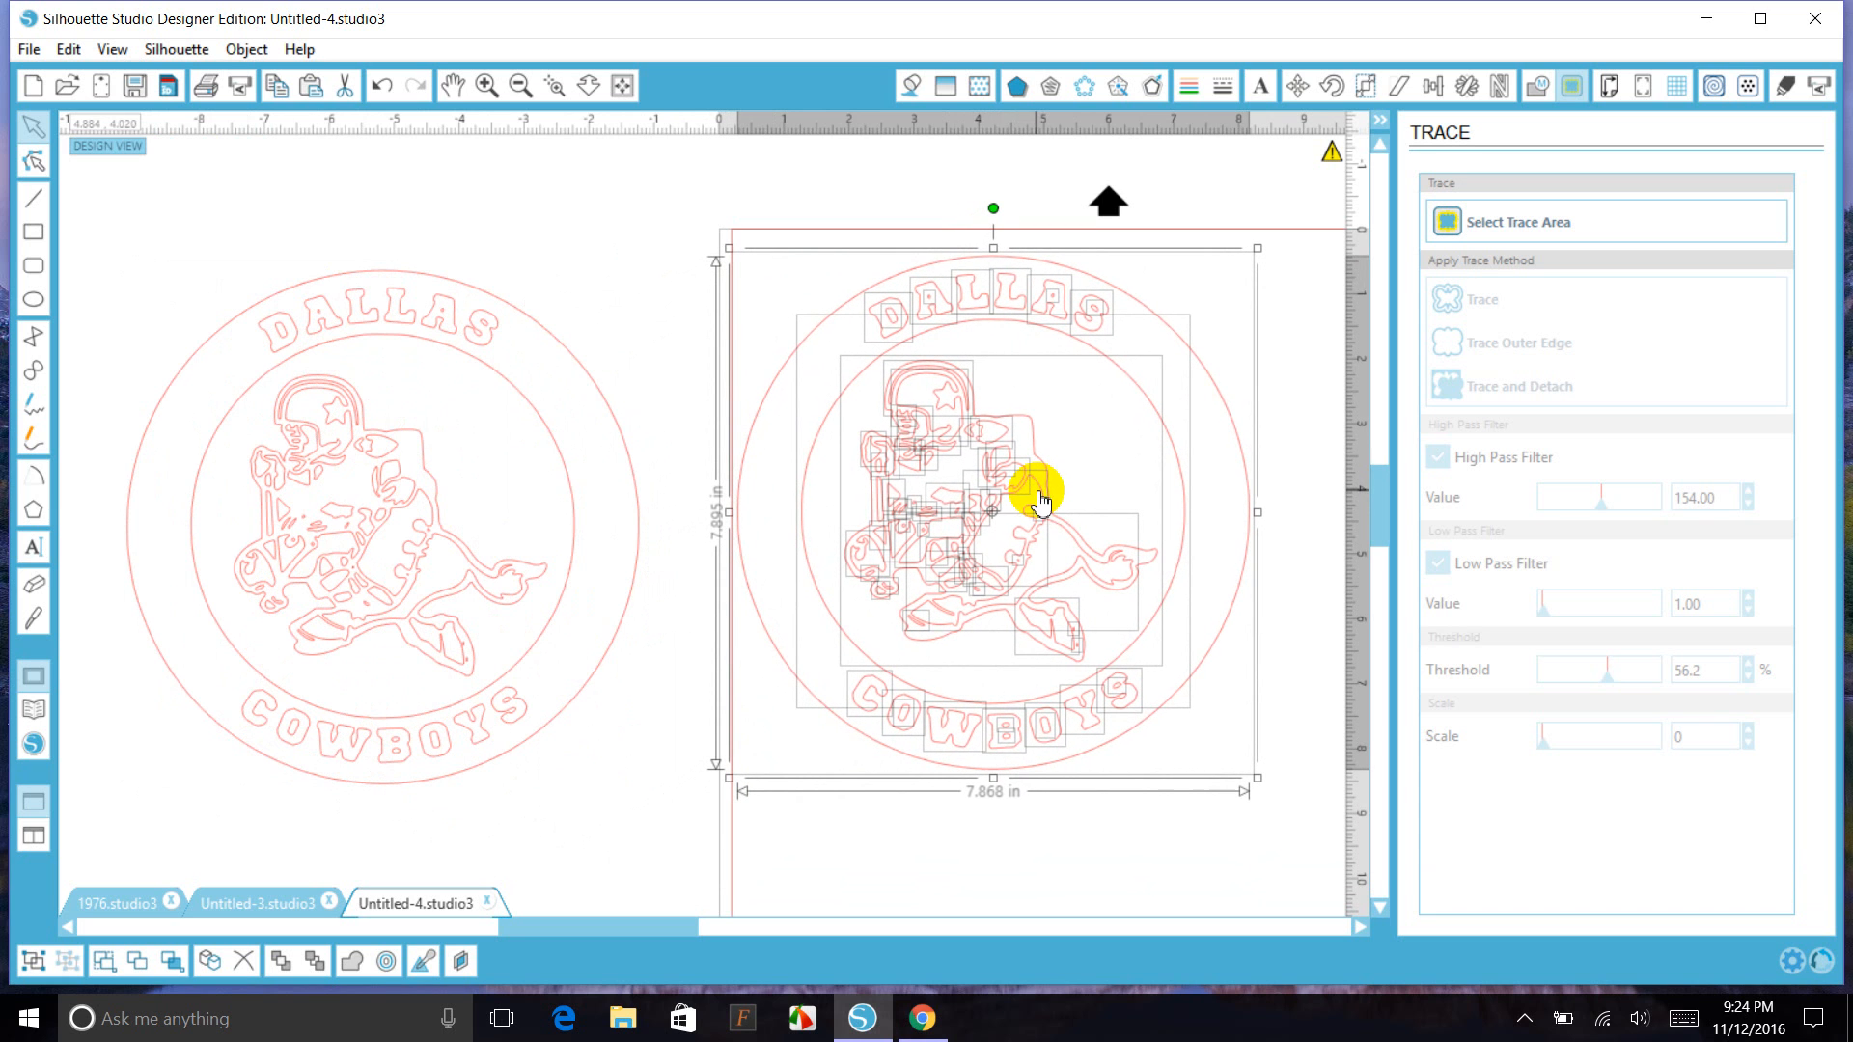
- Pull the outer circle out of the logo copy to the page's right edge and shift the original image farther off the page
{"action": "left_click", "coordinate": [520, 85]}
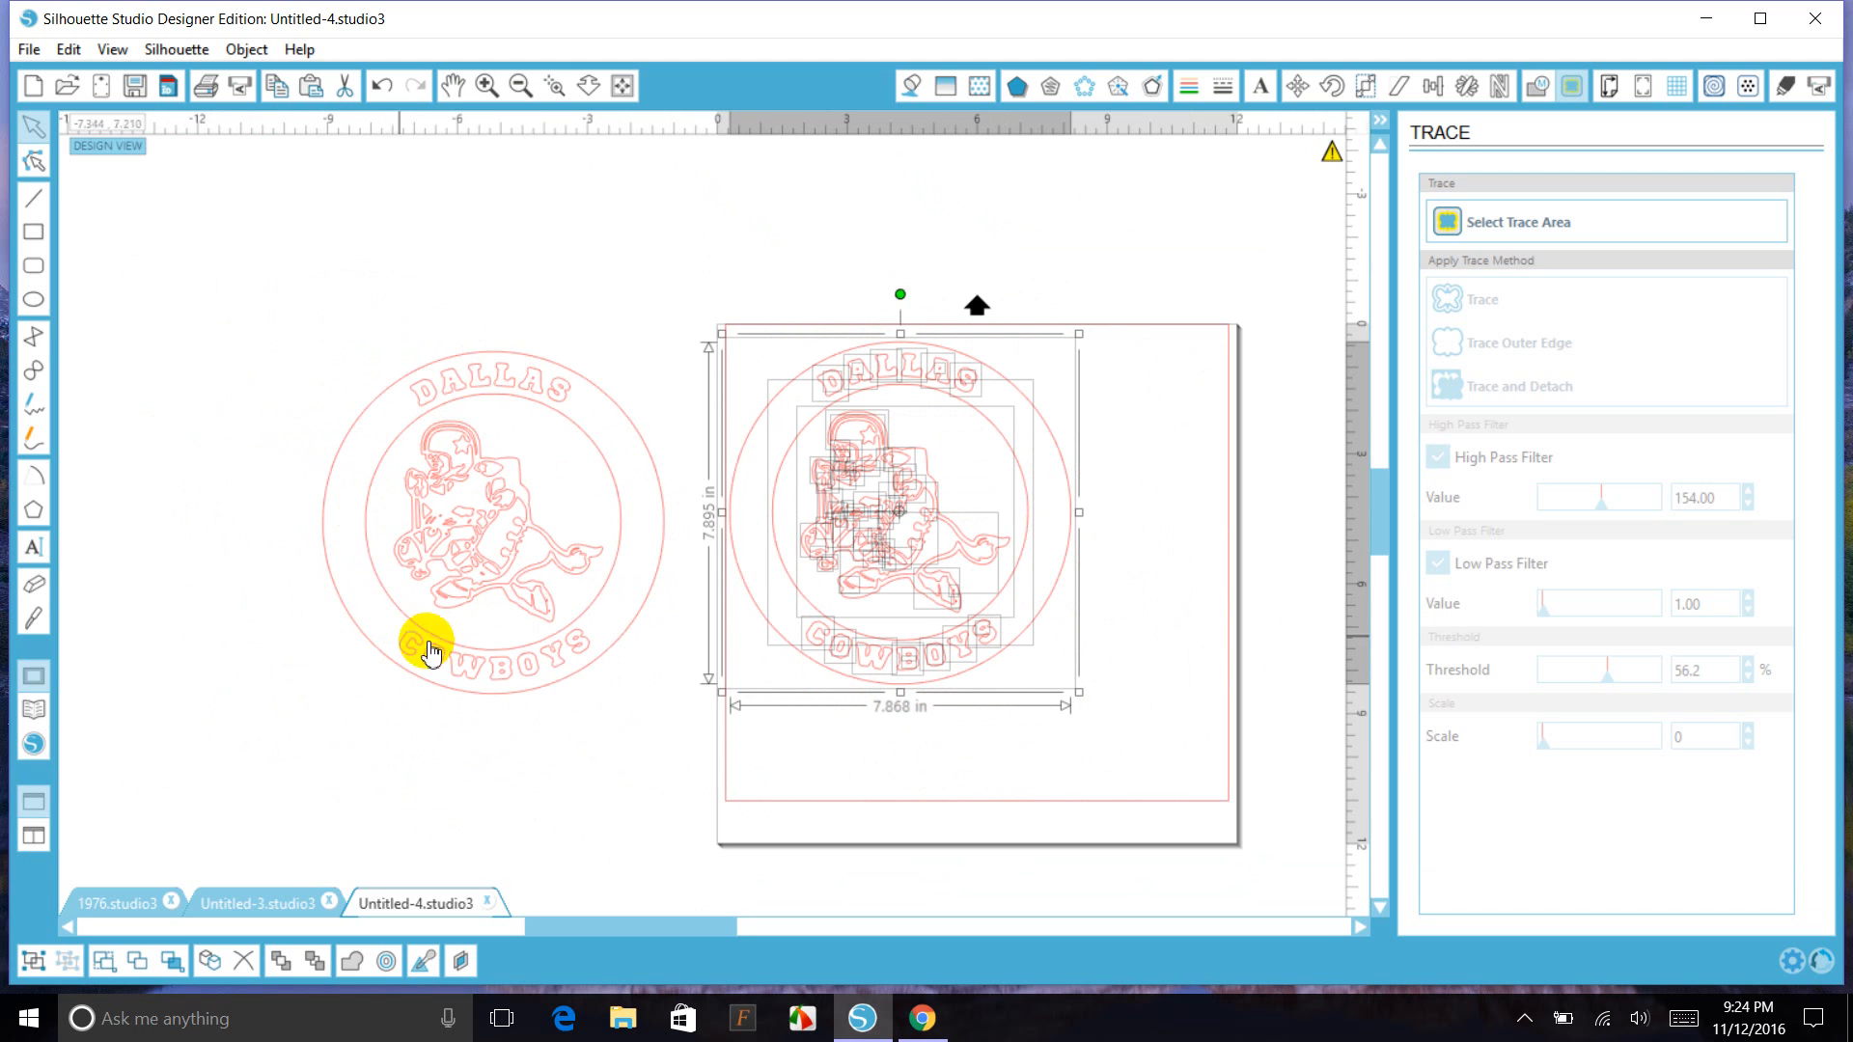
{"action": "left_click", "coordinate": [1168, 584]}
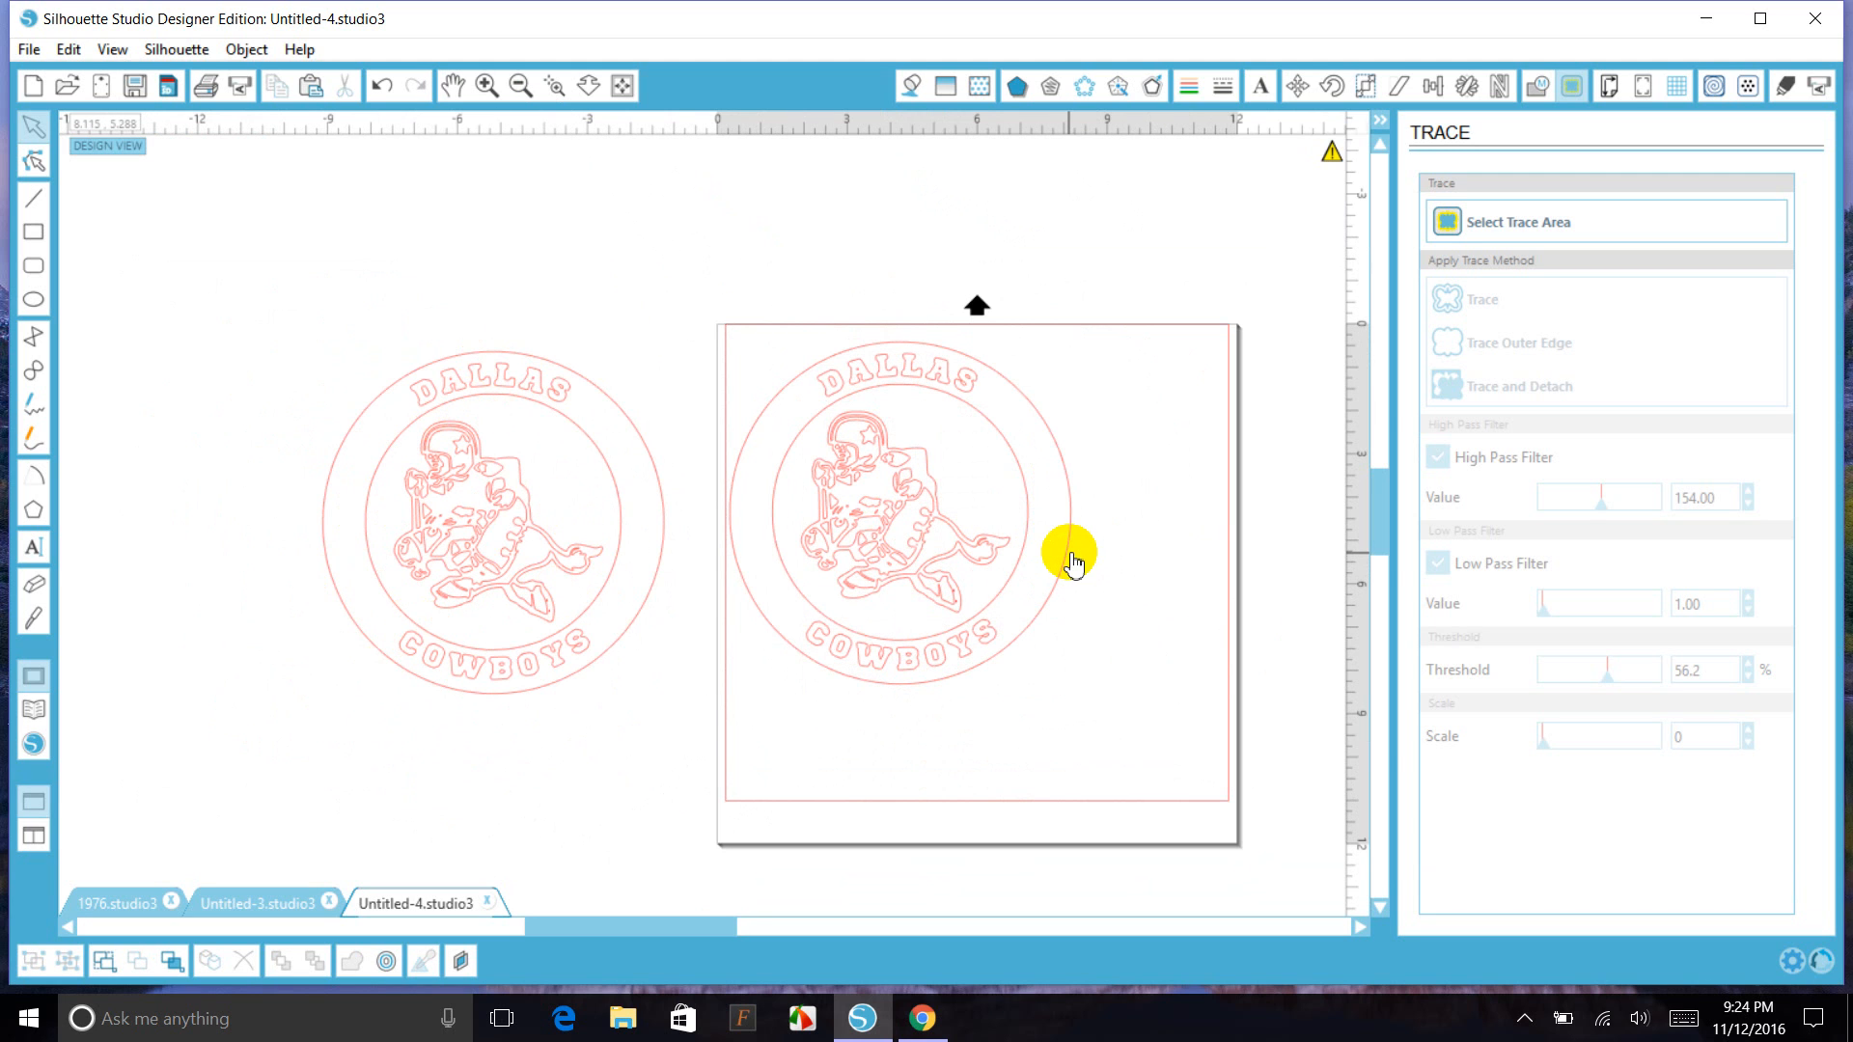
{"action": "left_click", "coordinate": [1069, 558]}
{"action": "mouse_move", "coordinate": [1069, 558]}
{"action": "left_mouse_down"}
{"action": "mouse_move", "coordinate": [1278, 608]}
{"action": "mouse_move", "coordinate": [1340, 550]}
{"action": "mouse_move", "coordinate": [1373, 552]}
{"action": "mouse_move", "coordinate": [1335, 560]}
{"action": "mouse_move", "coordinate": [1261, 529]}
{"action": "left_mouse_up"}
{"action": "left_click", "coordinate": [1328, 686]}
{"action": "left_click_drag", "start_coordinate": [1328, 686], "coordinate": [1422, 823]}
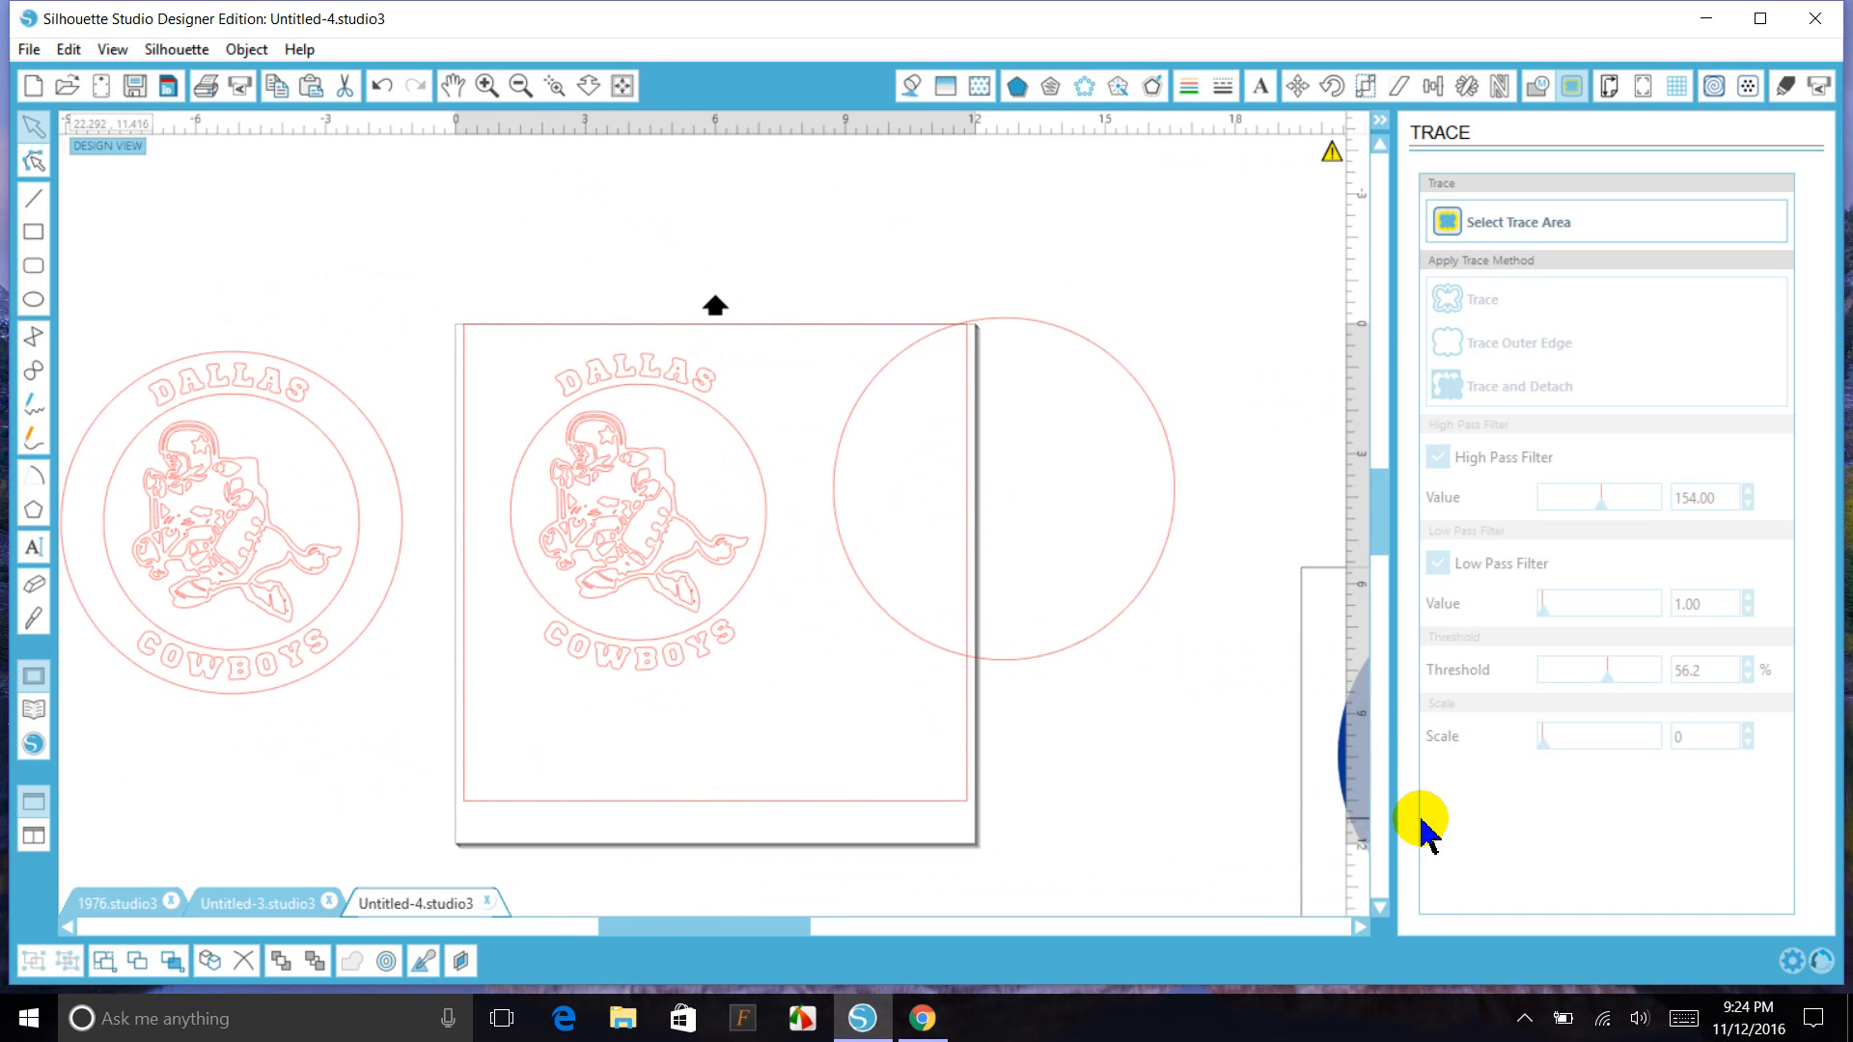
- Fill the separated outer circle with solid blue and move the original image to the left of the page
{"action": "left_click", "coordinate": [912, 87]}
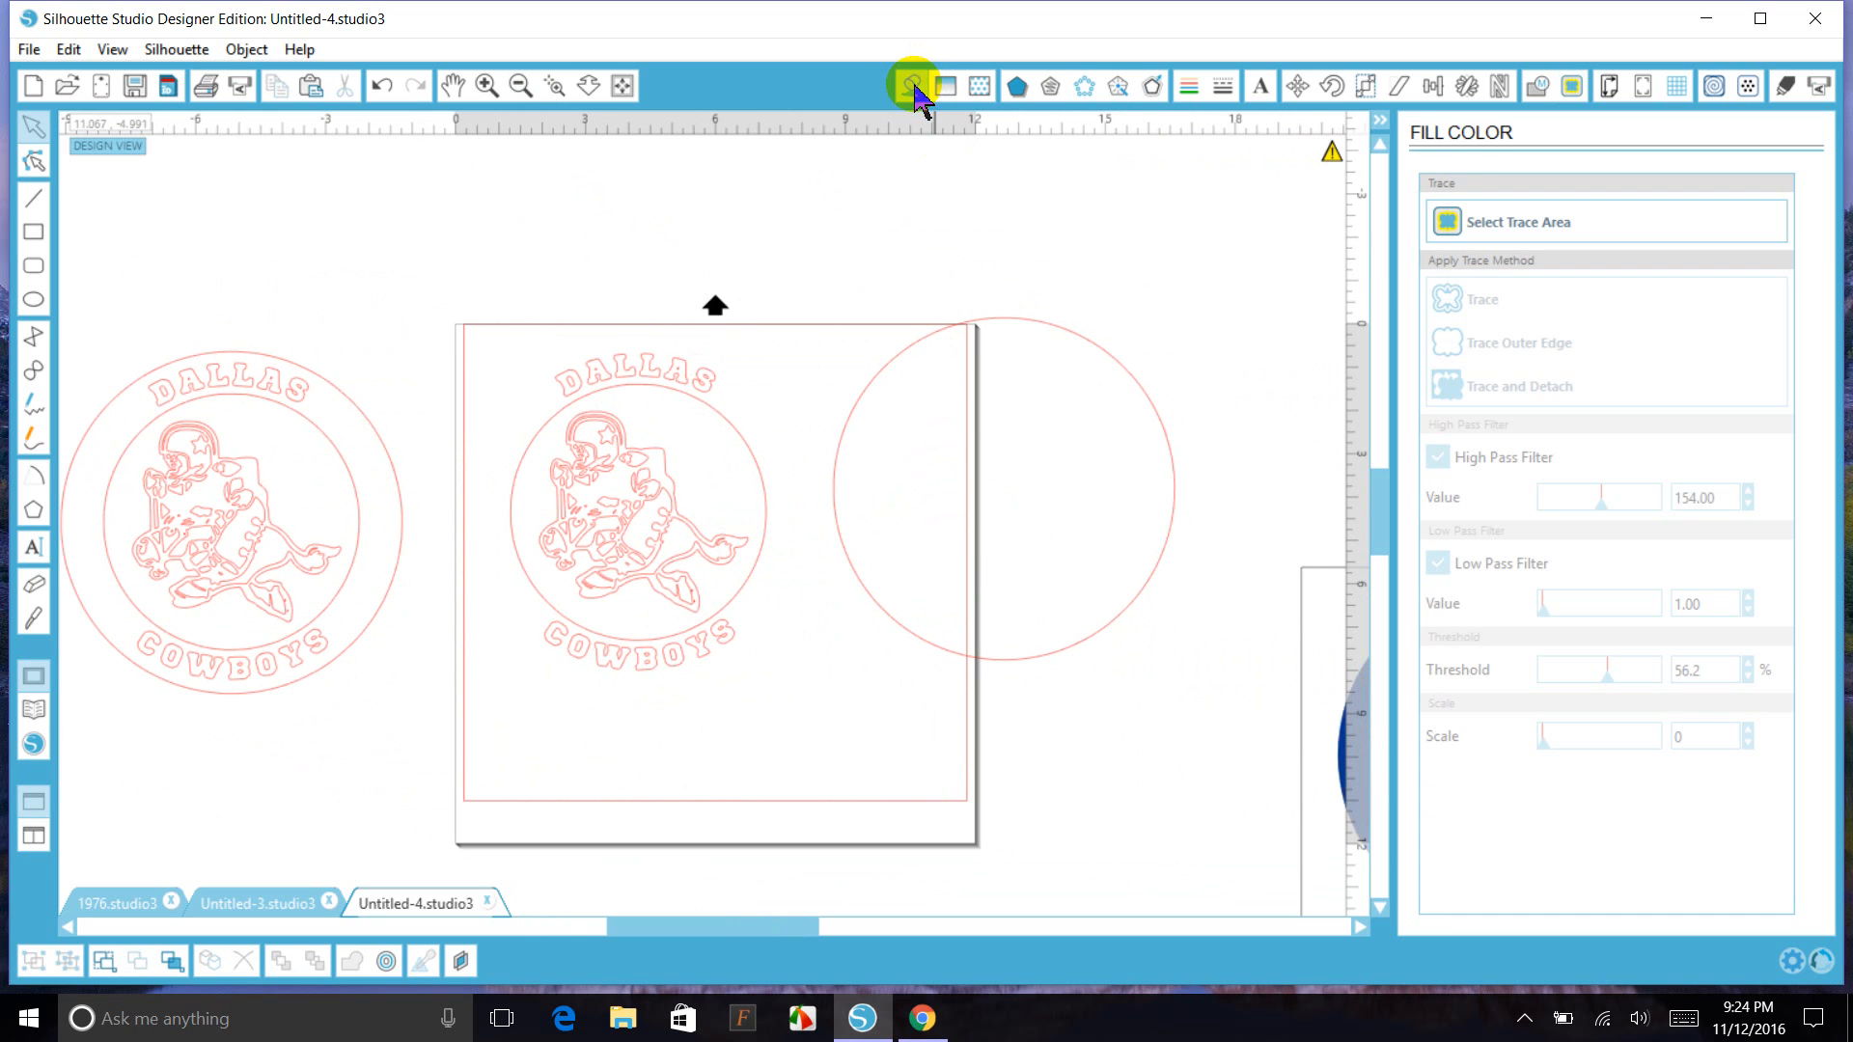
{"action": "left_click", "coordinate": [963, 318]}
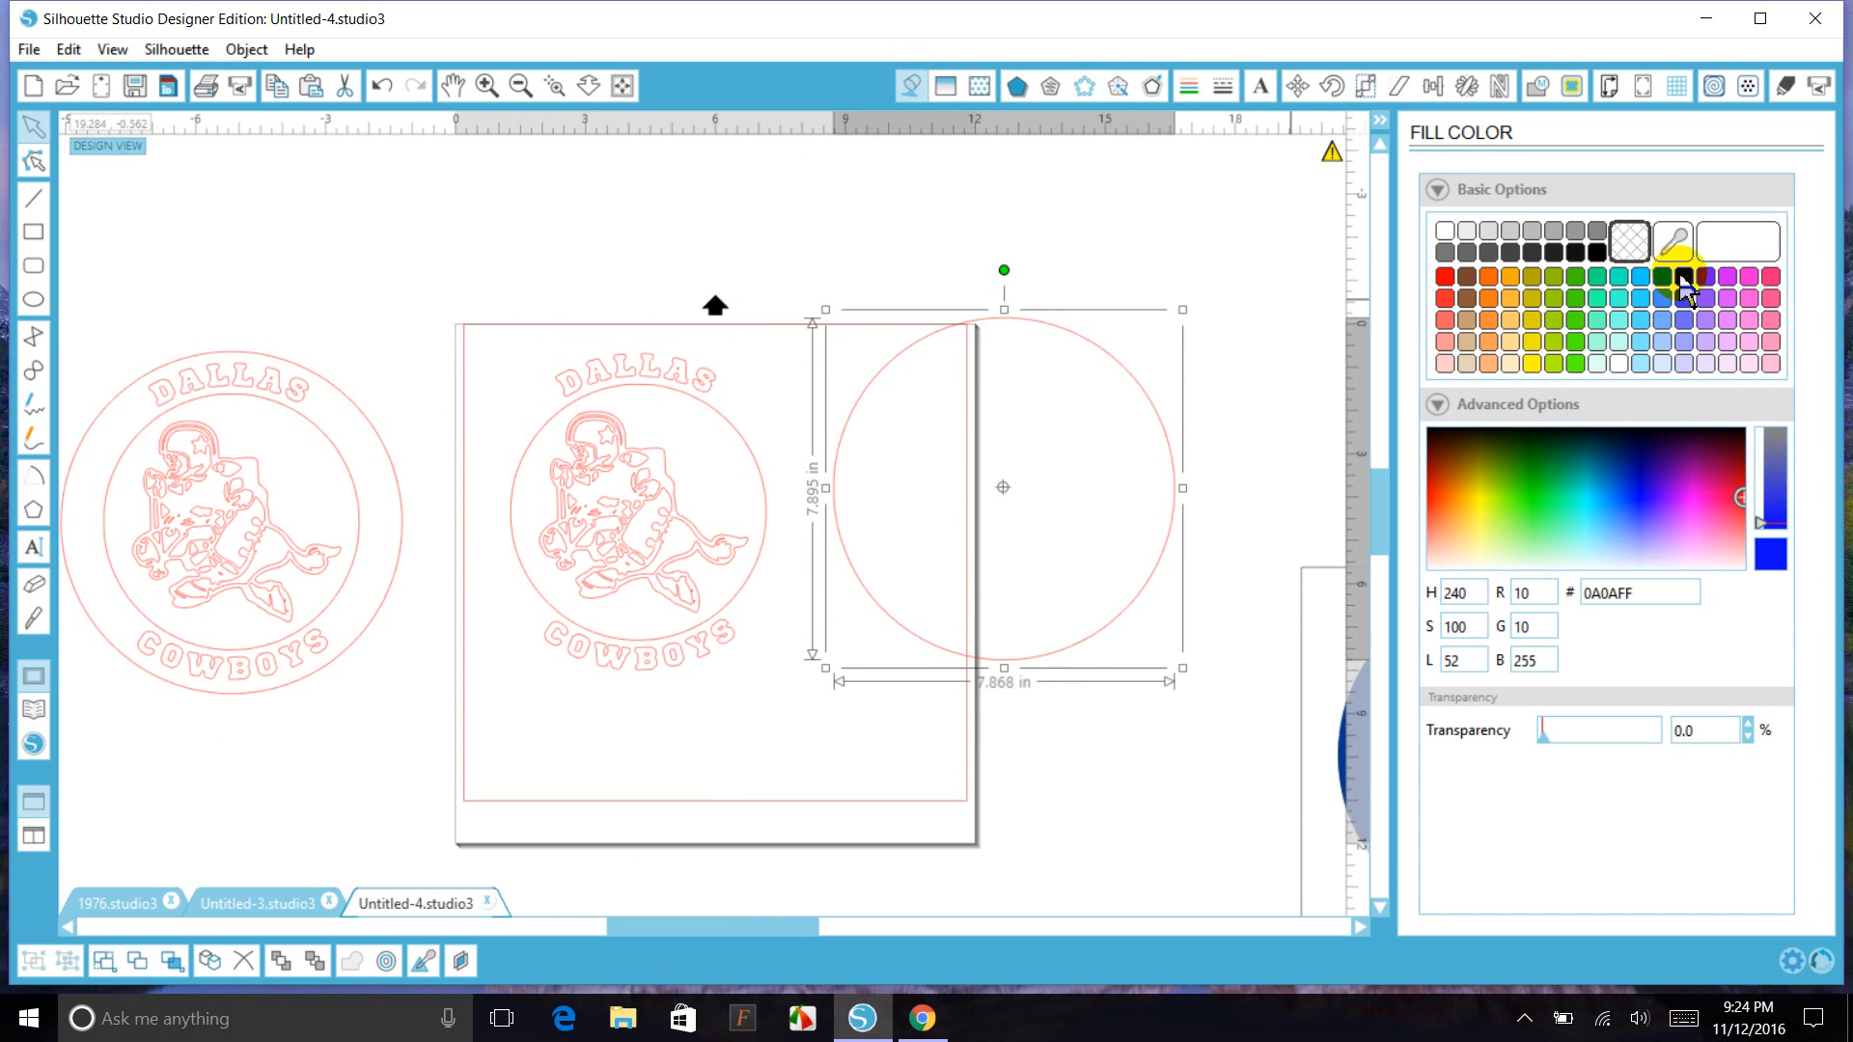
{"action": "left_click", "coordinate": [1685, 278]}
{"action": "left_click", "coordinate": [1179, 253]}
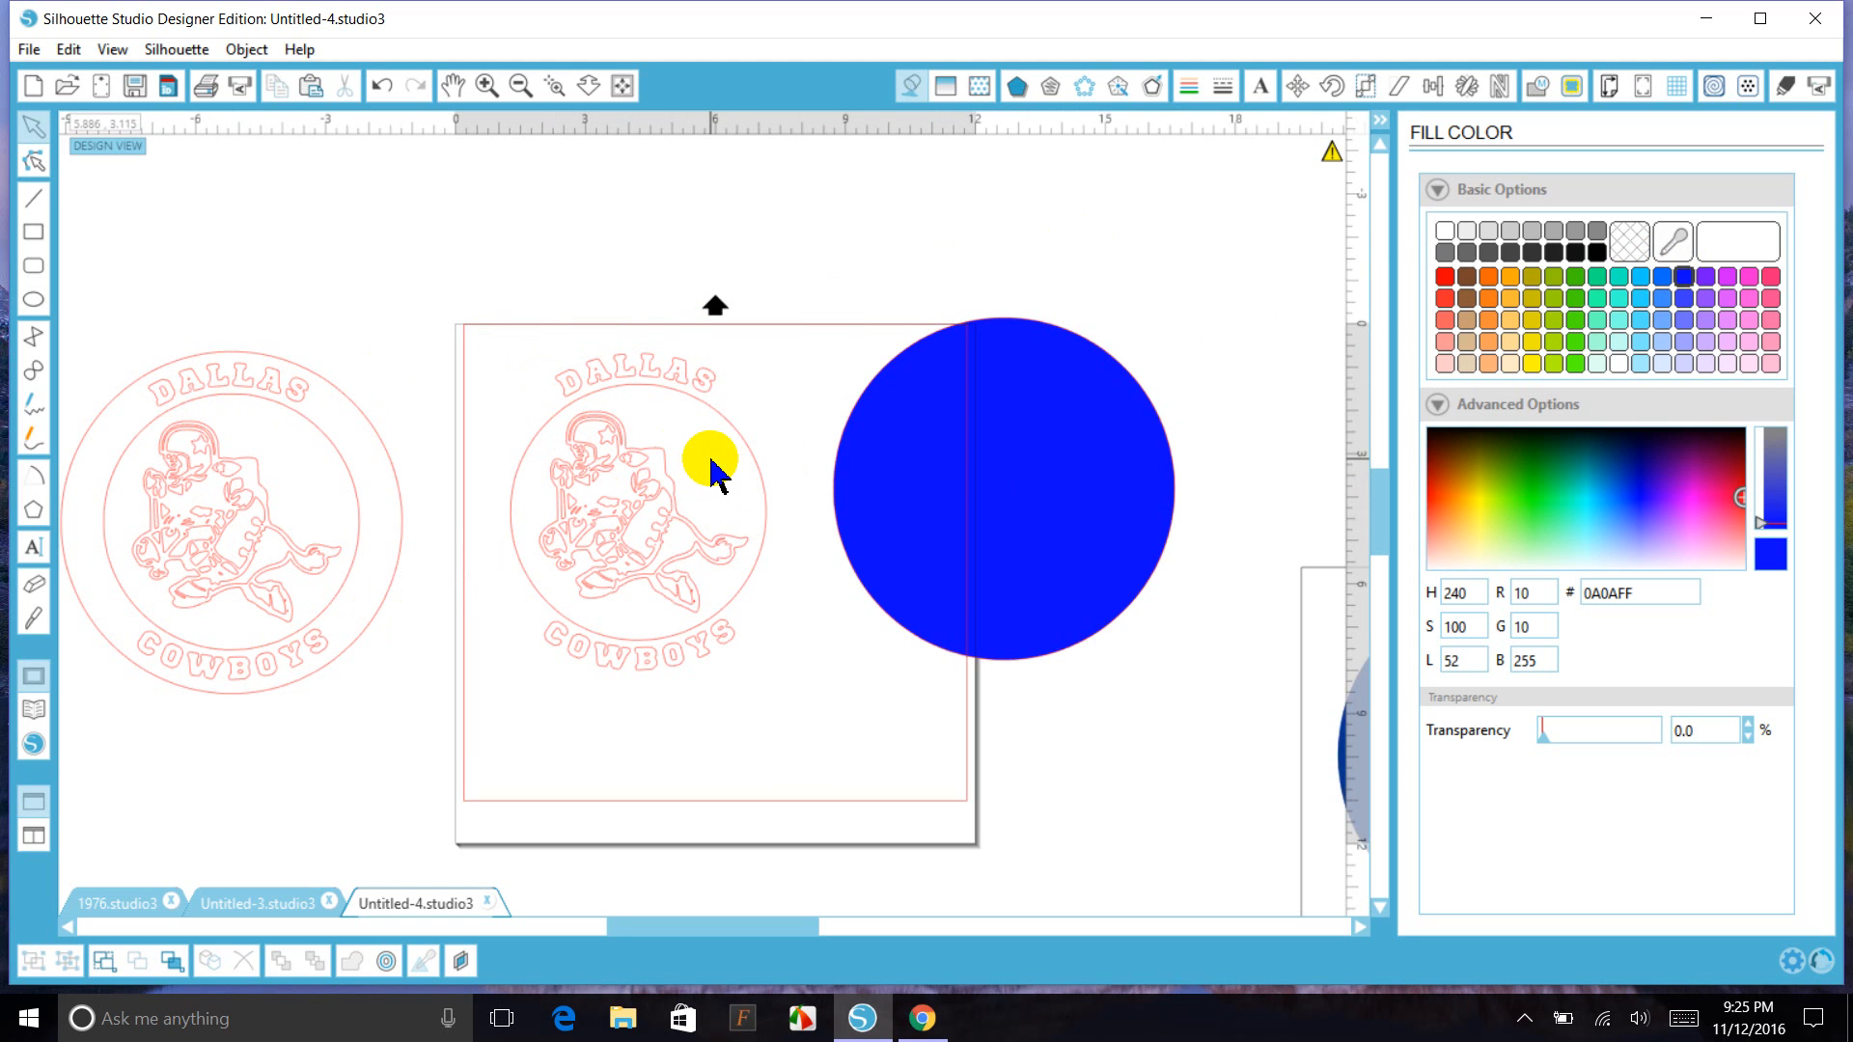
{"action": "left_click", "coordinate": [754, 456]}
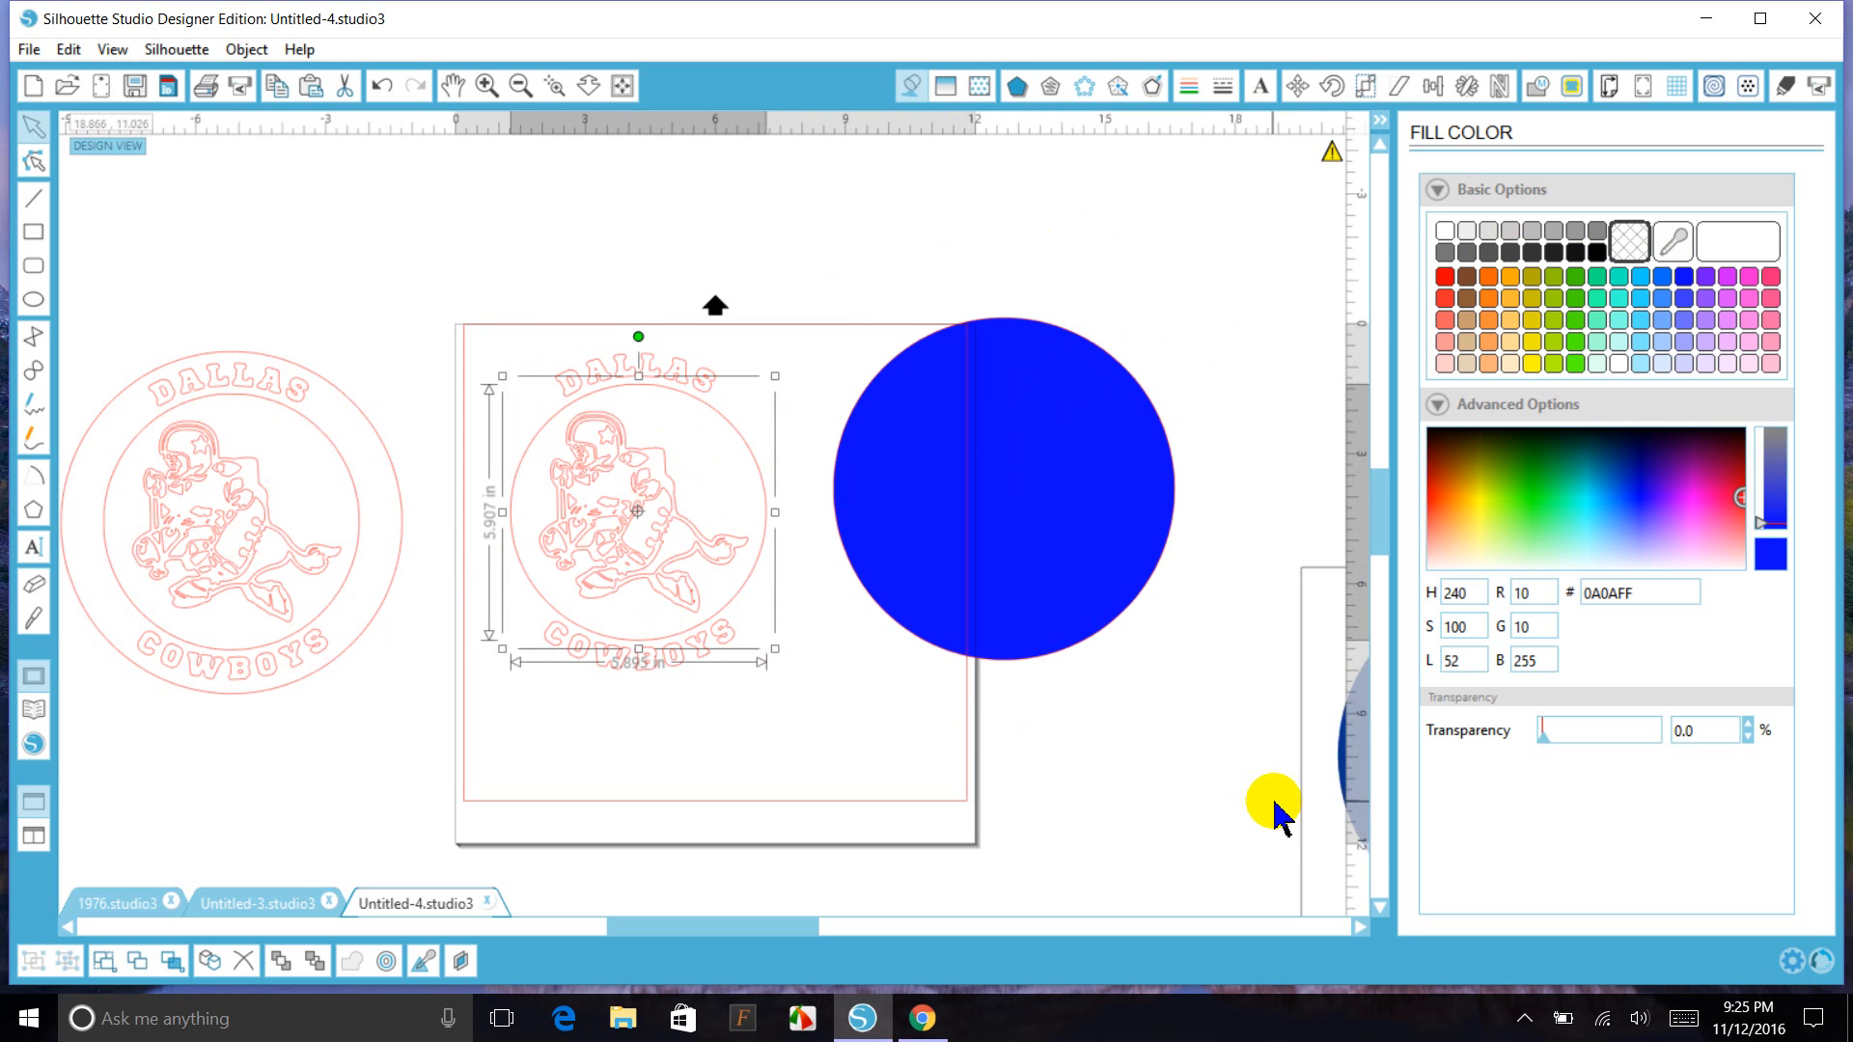
{"action": "left_click_drag", "start_coordinate": [1309, 819], "coordinate": [91, 566]}
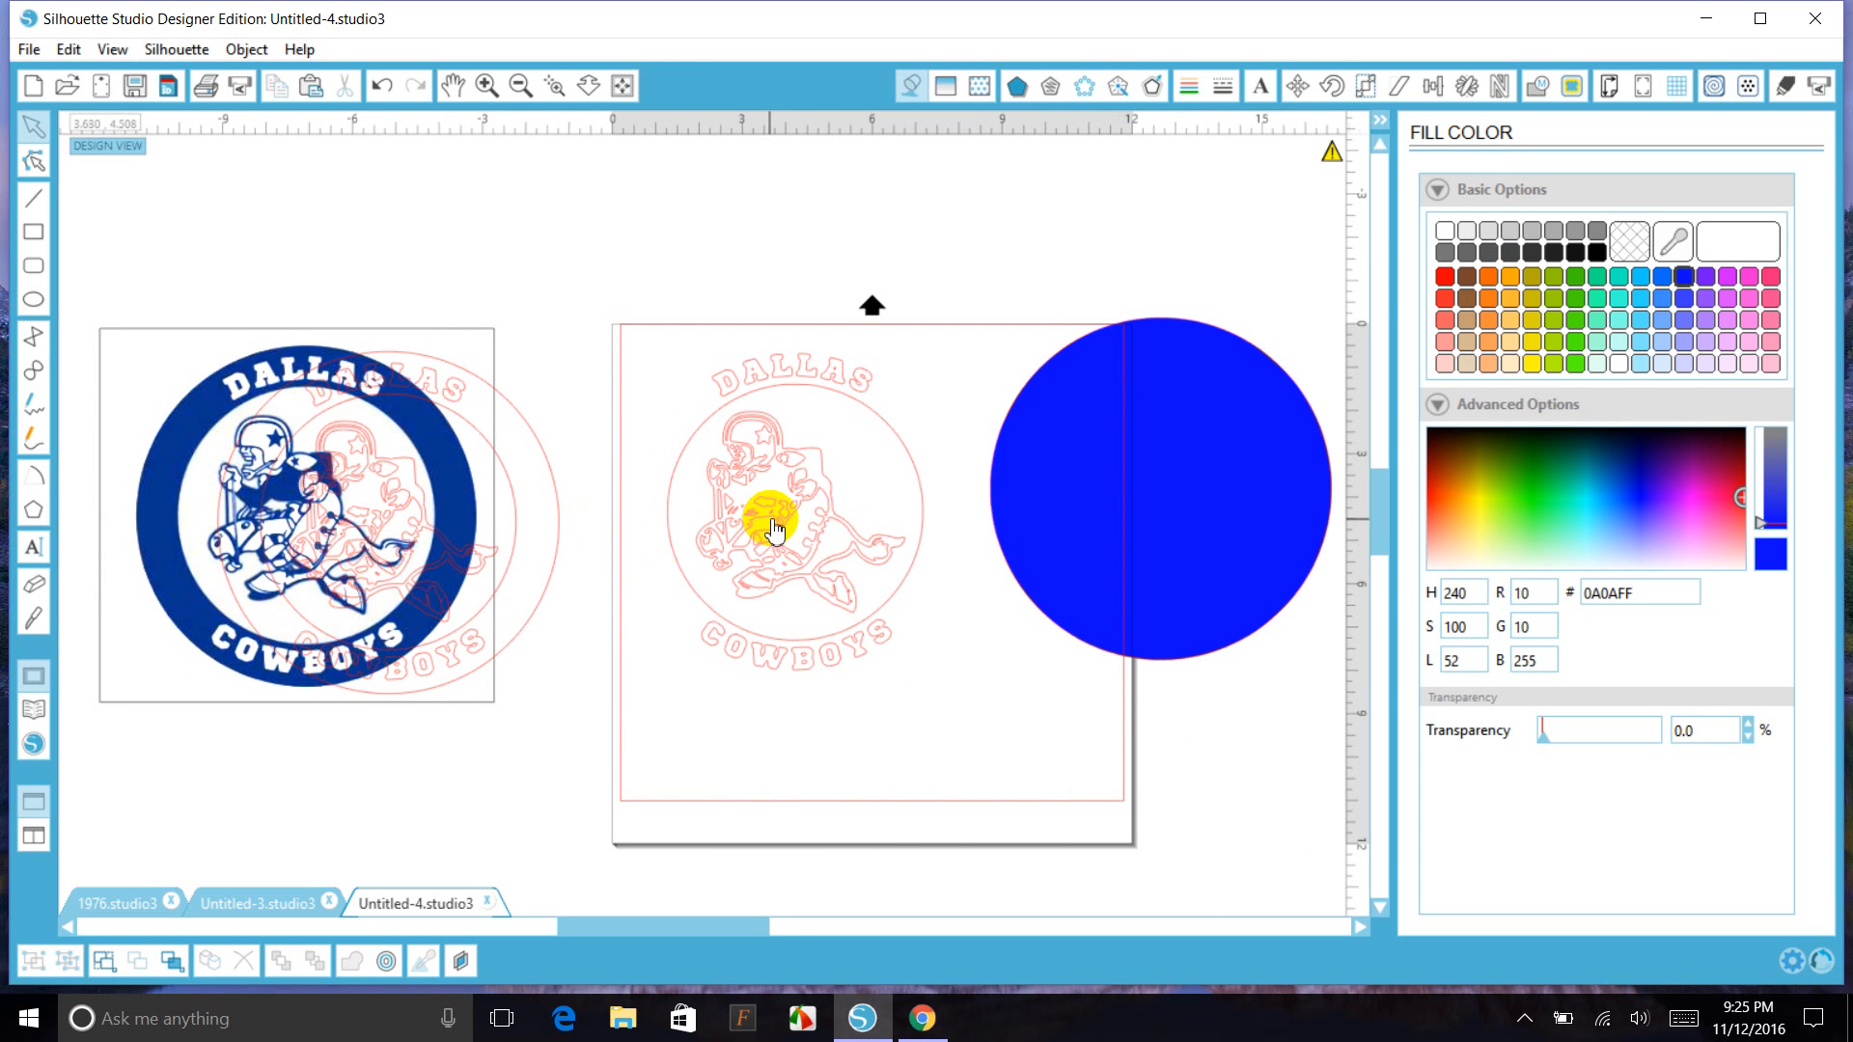
- Combine the inner circle and the figure's outer outline into a gray AAAAAA compound path and center it on the blue circle
{"action": "left_click", "coordinate": [826, 486]}
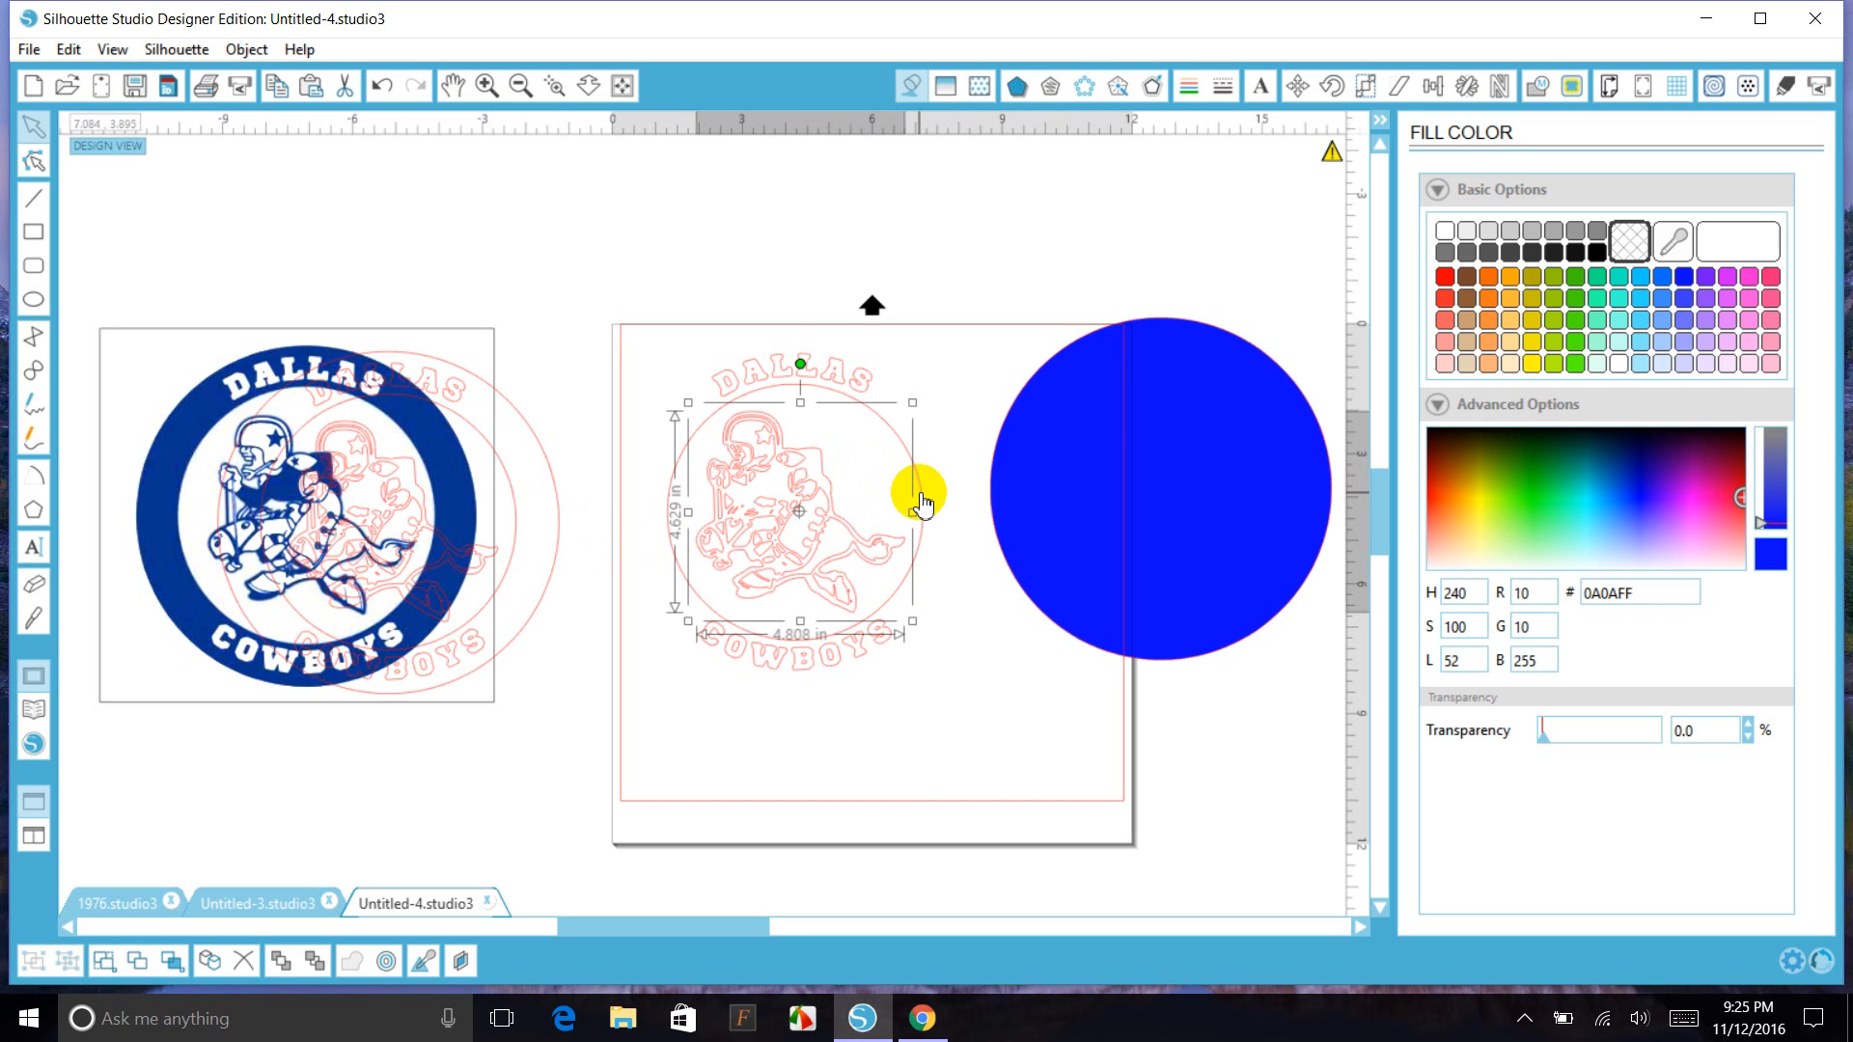
{"action": "left_click", "coordinate": [919, 494], "text": "shift"}
{"action": "right_click", "coordinate": [921, 504]}
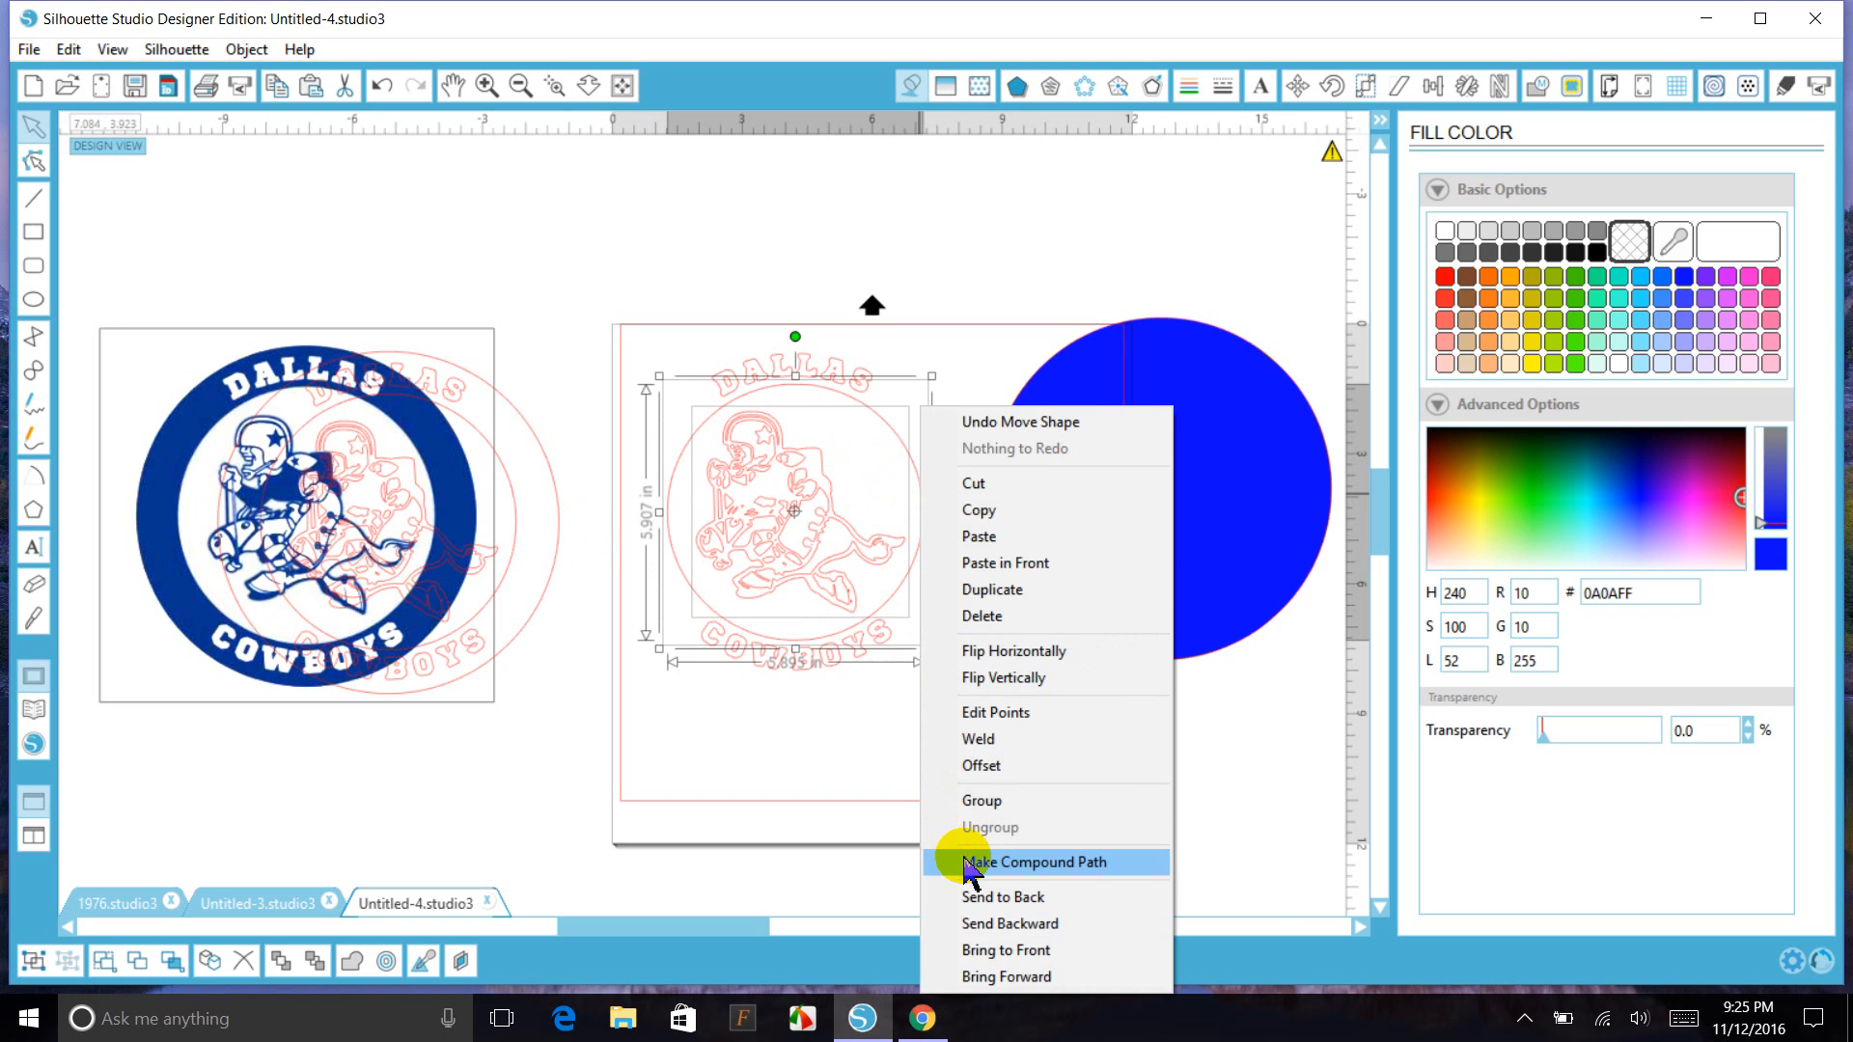
{"action": "left_click", "coordinate": [966, 862]}
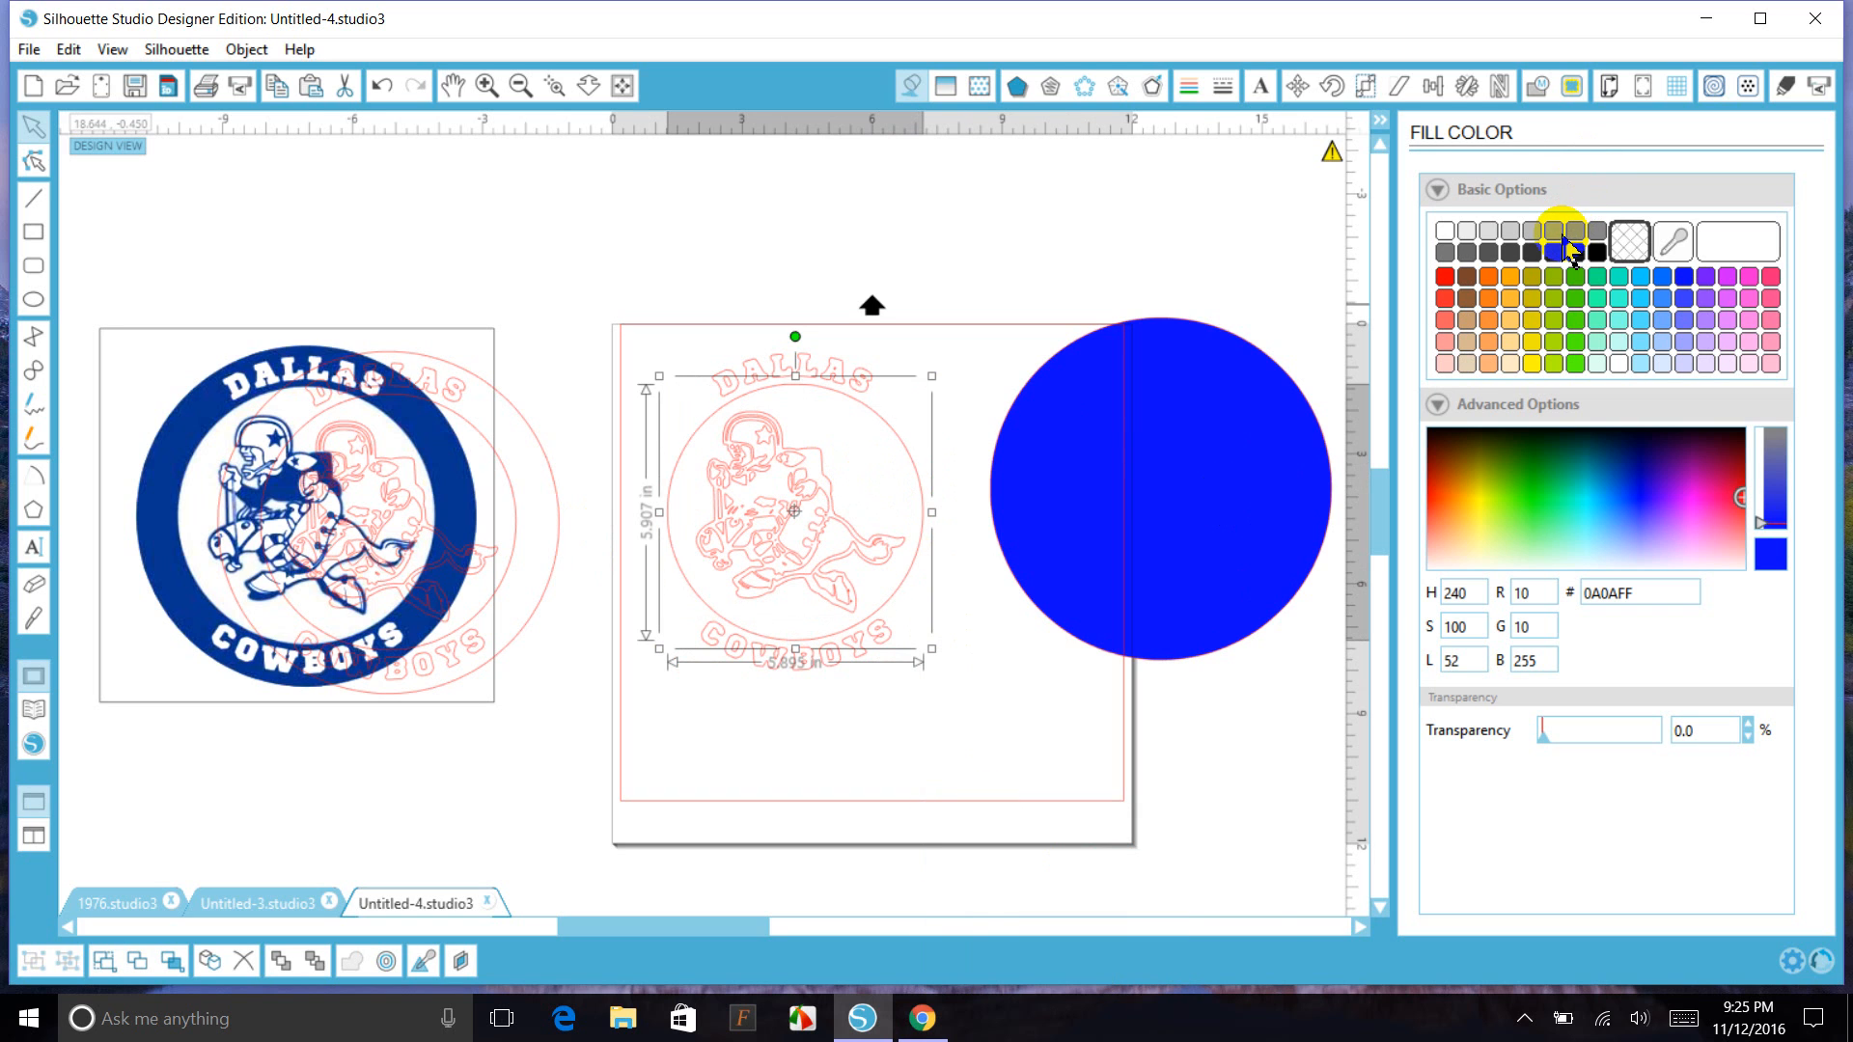
{"action": "left_click", "coordinate": [1556, 231]}
{"action": "left_click_drag", "start_coordinate": [874, 470], "coordinate": [1241, 446]}
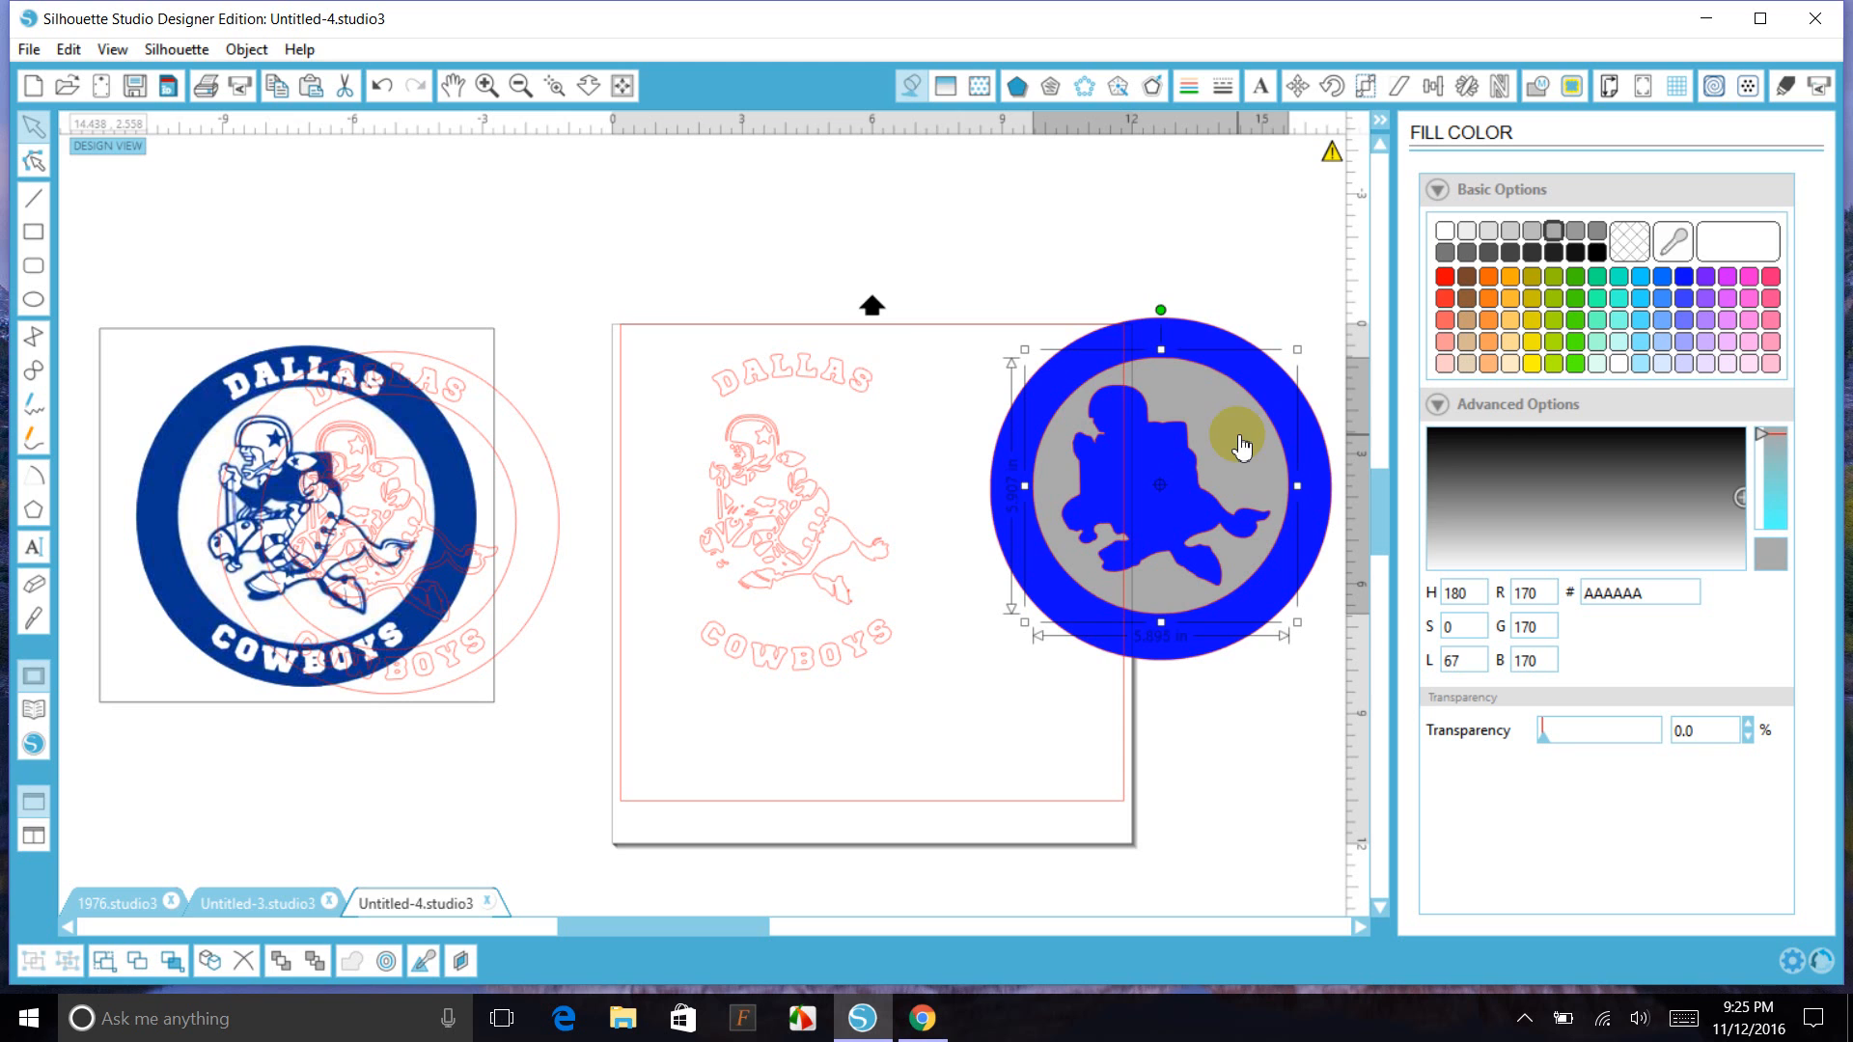
- Make the remaining lettering and figure shapes a light gray EDEDED compound path and place it over the gray and blue layers
{"action": "left_click", "coordinate": [654, 289]}
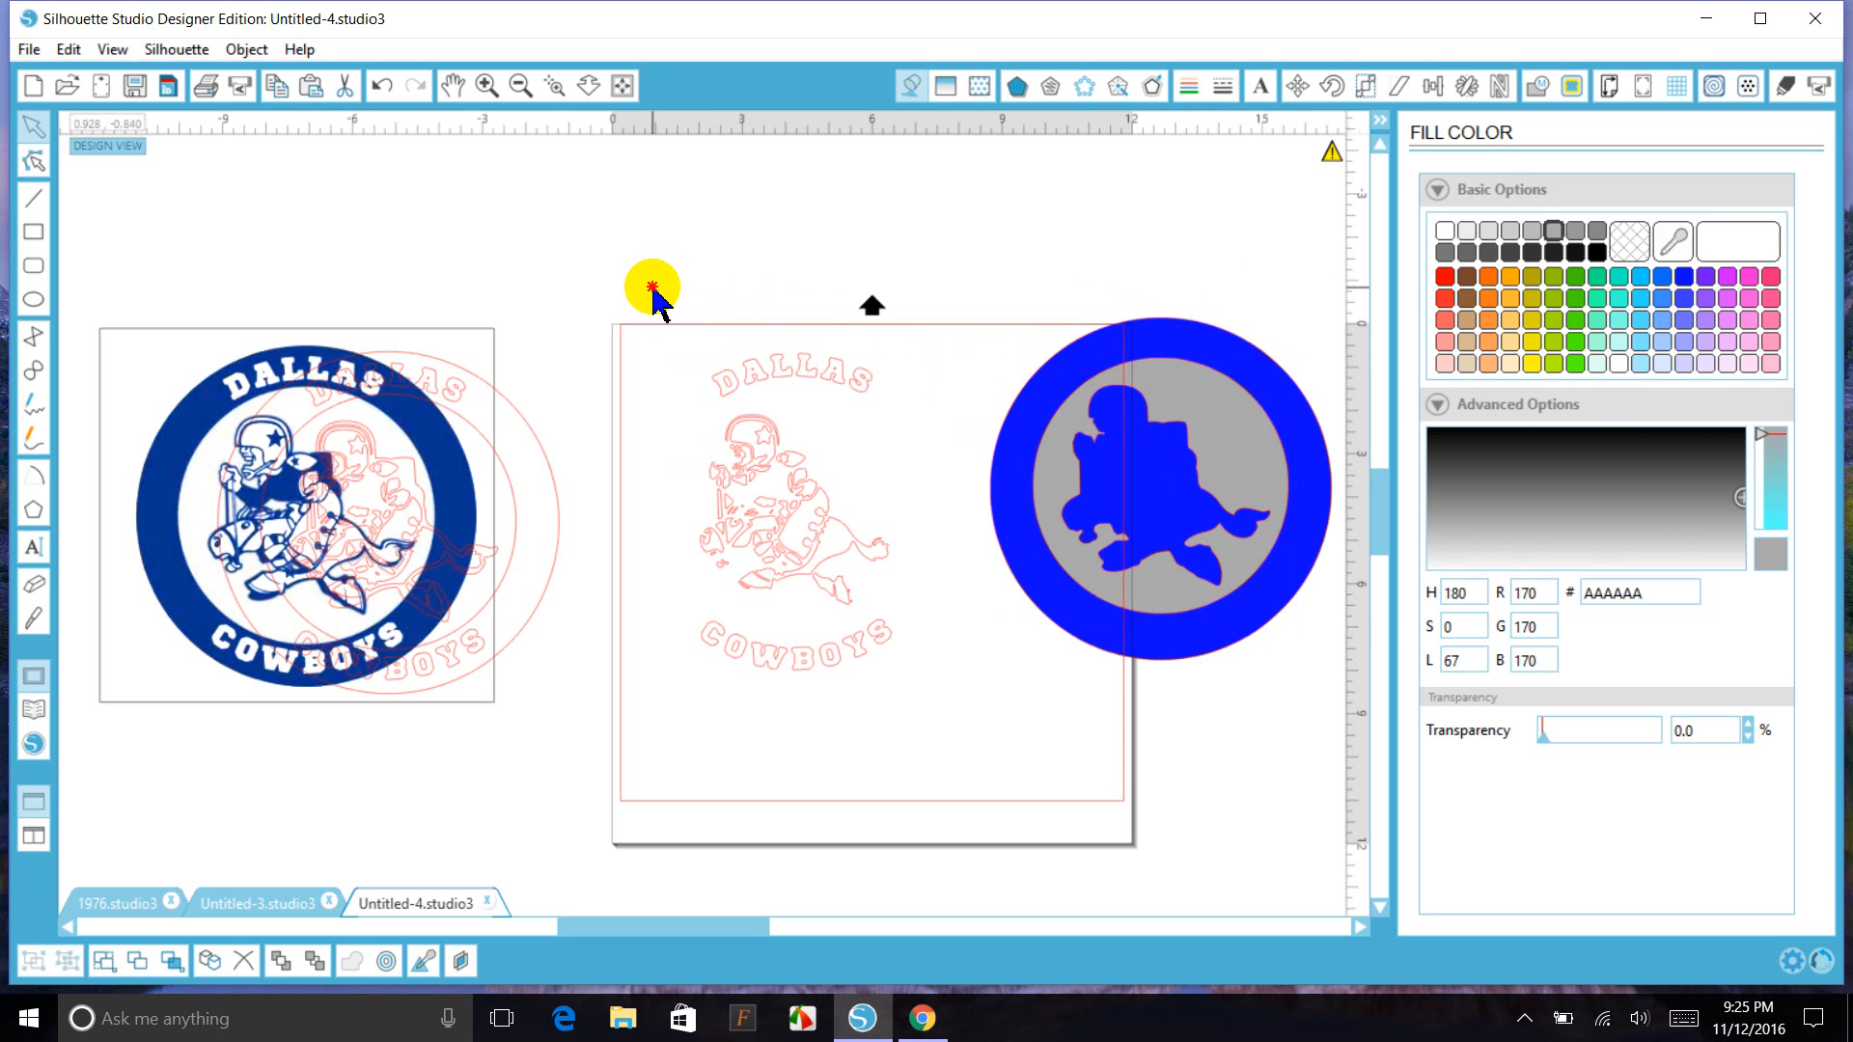
{"action": "left_click_drag", "start_coordinate": [654, 289], "coordinate": [909, 673]}
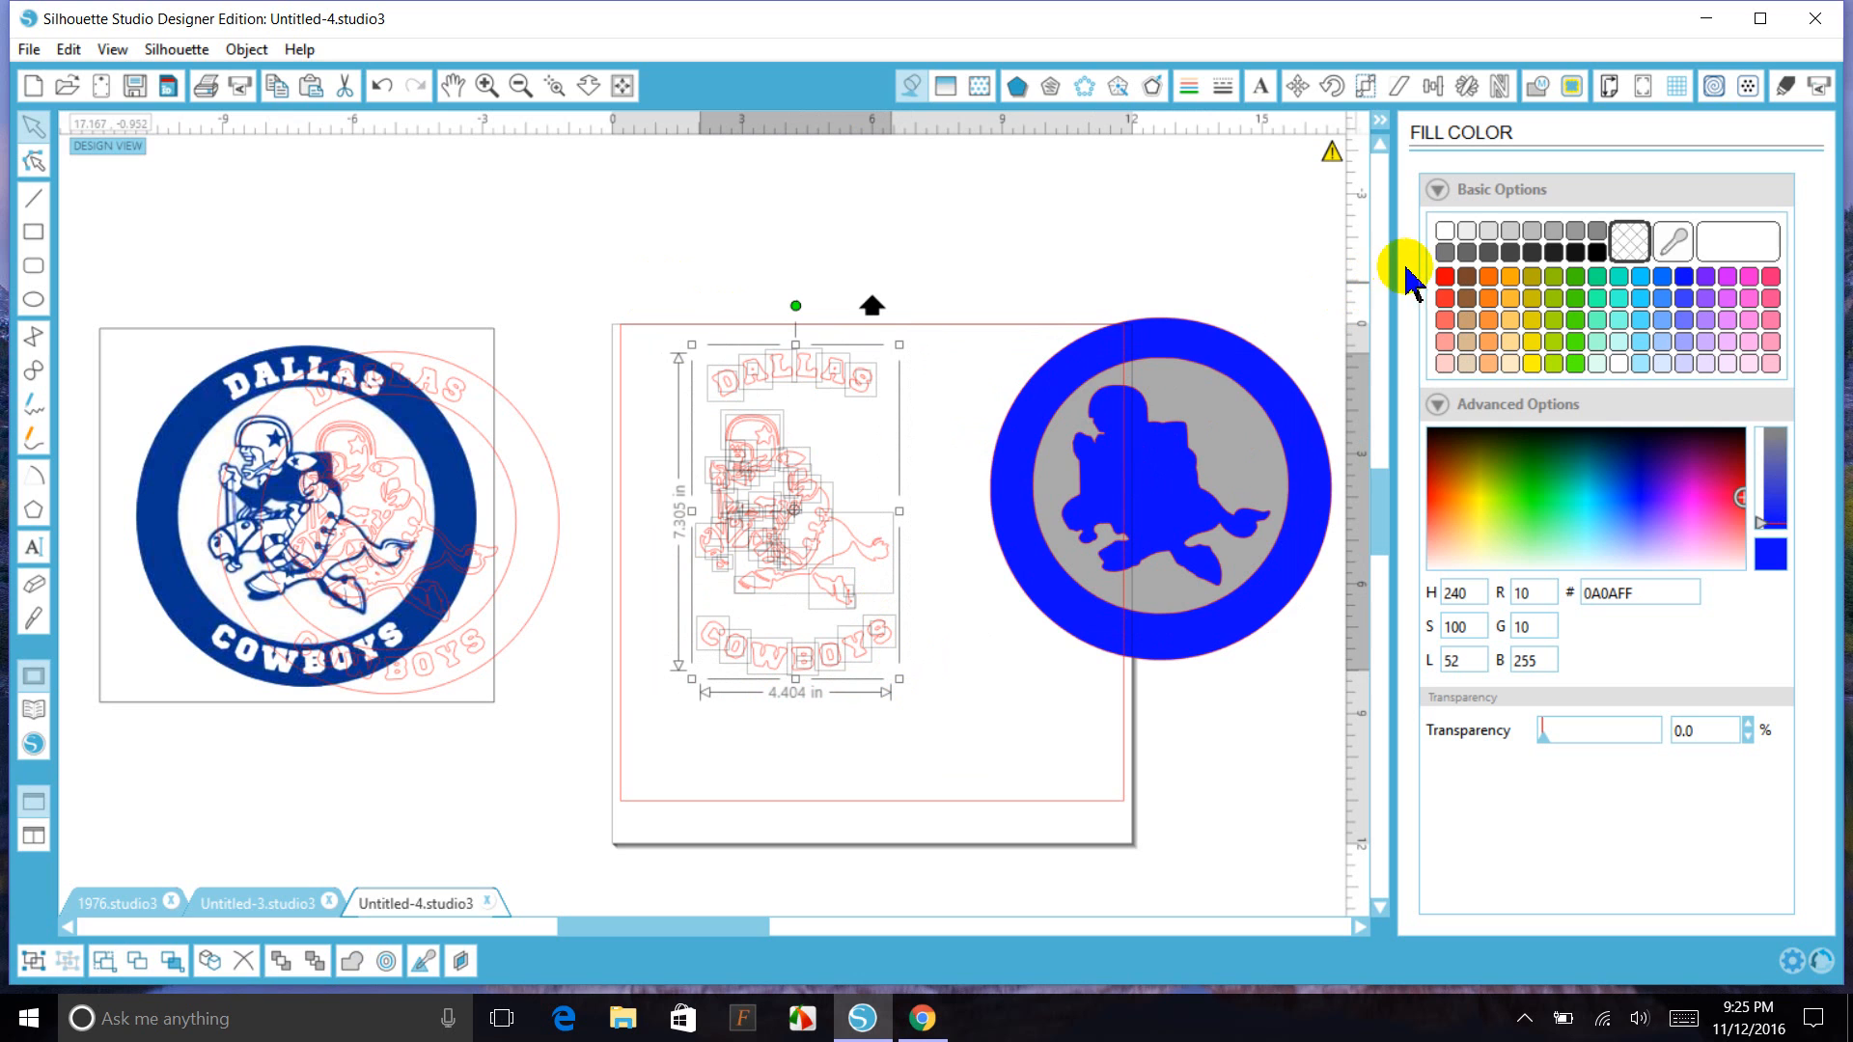
{"action": "left_click", "coordinate": [1467, 233]}
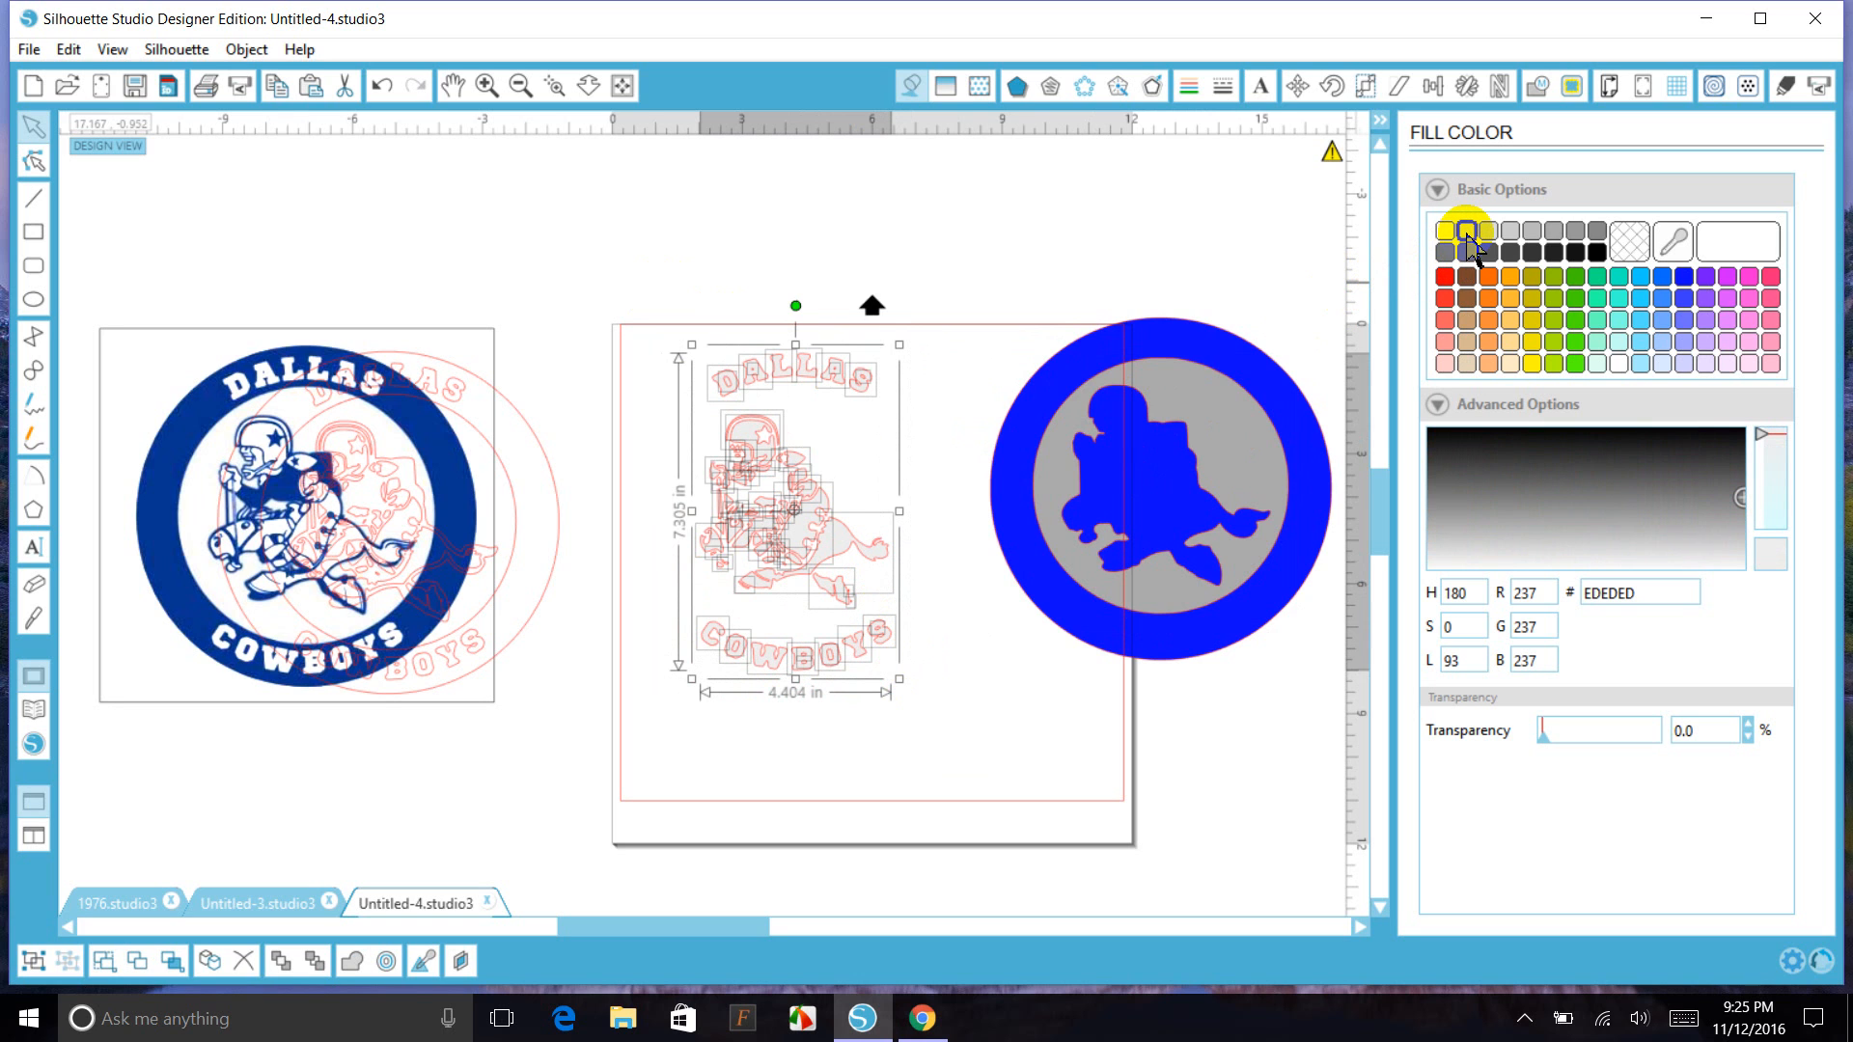
{"action": "right_click", "coordinate": [848, 552]}
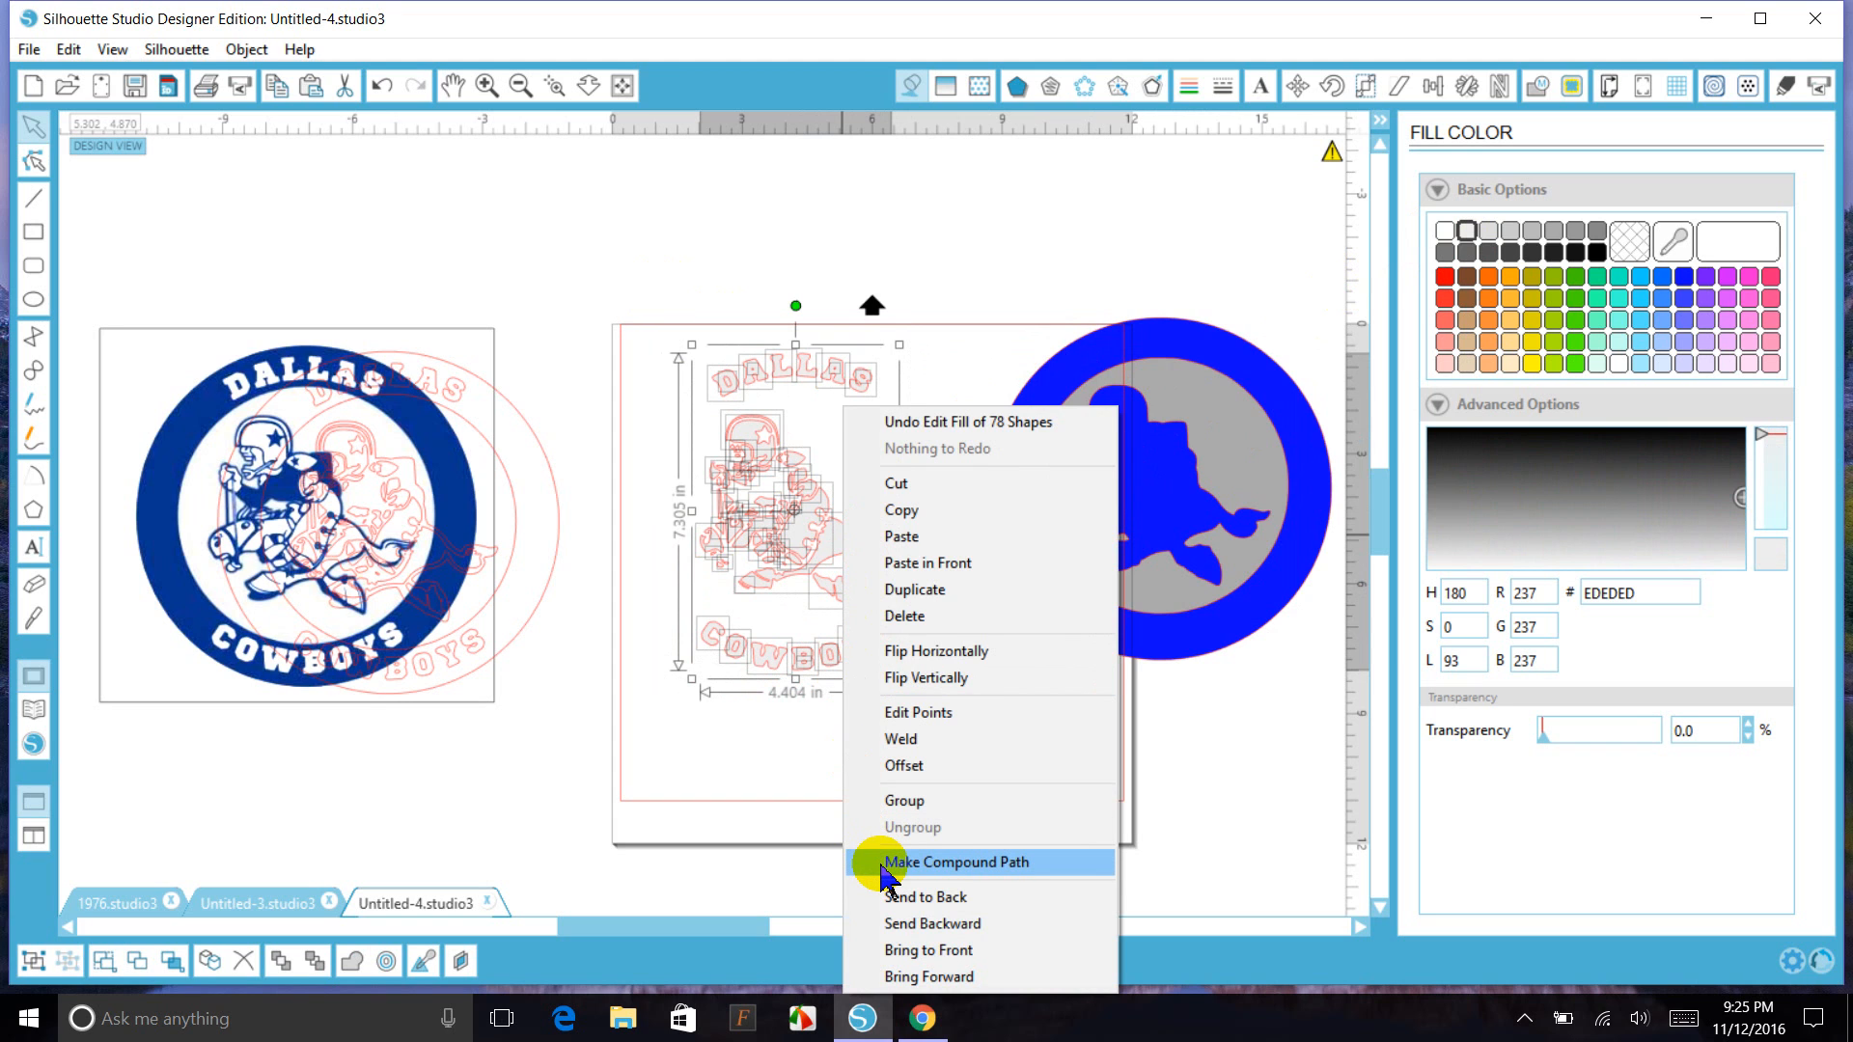
{"action": "left_click", "coordinate": [927, 861]}
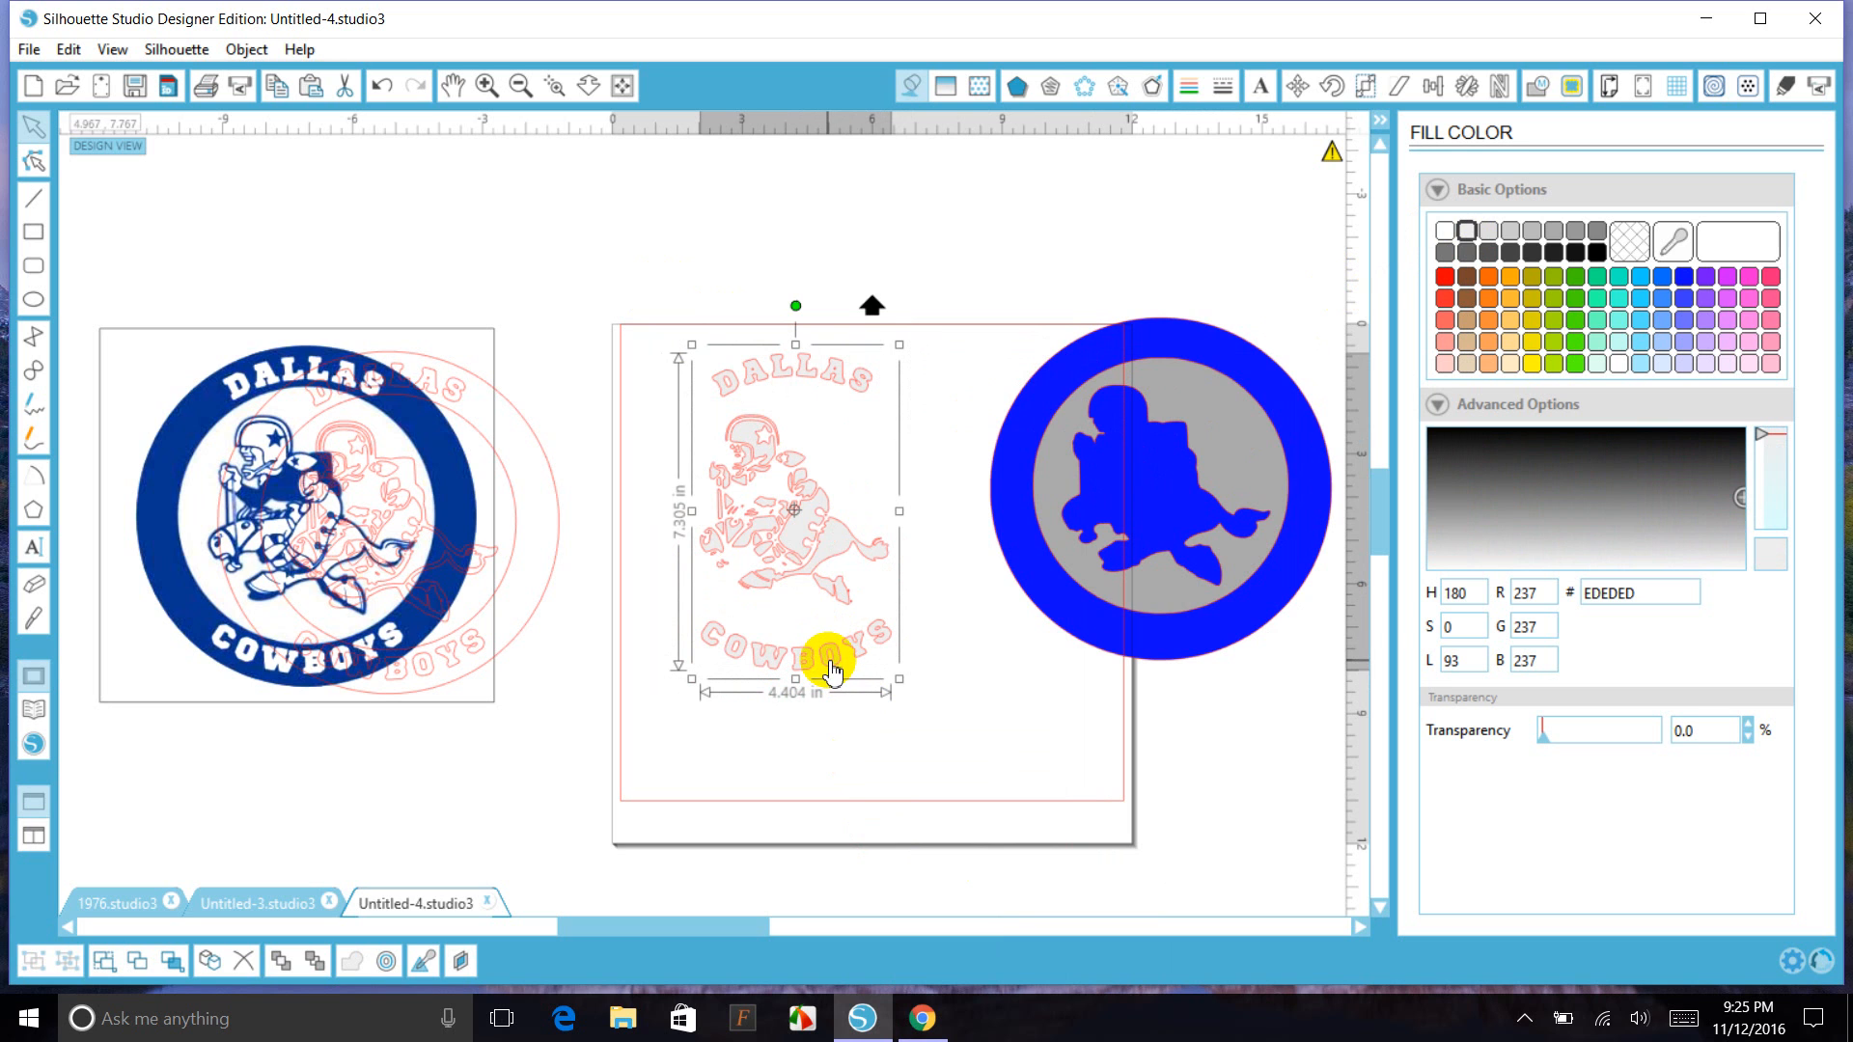
{"action": "left_click_drag", "start_coordinate": [809, 543], "coordinate": [1179, 520]}
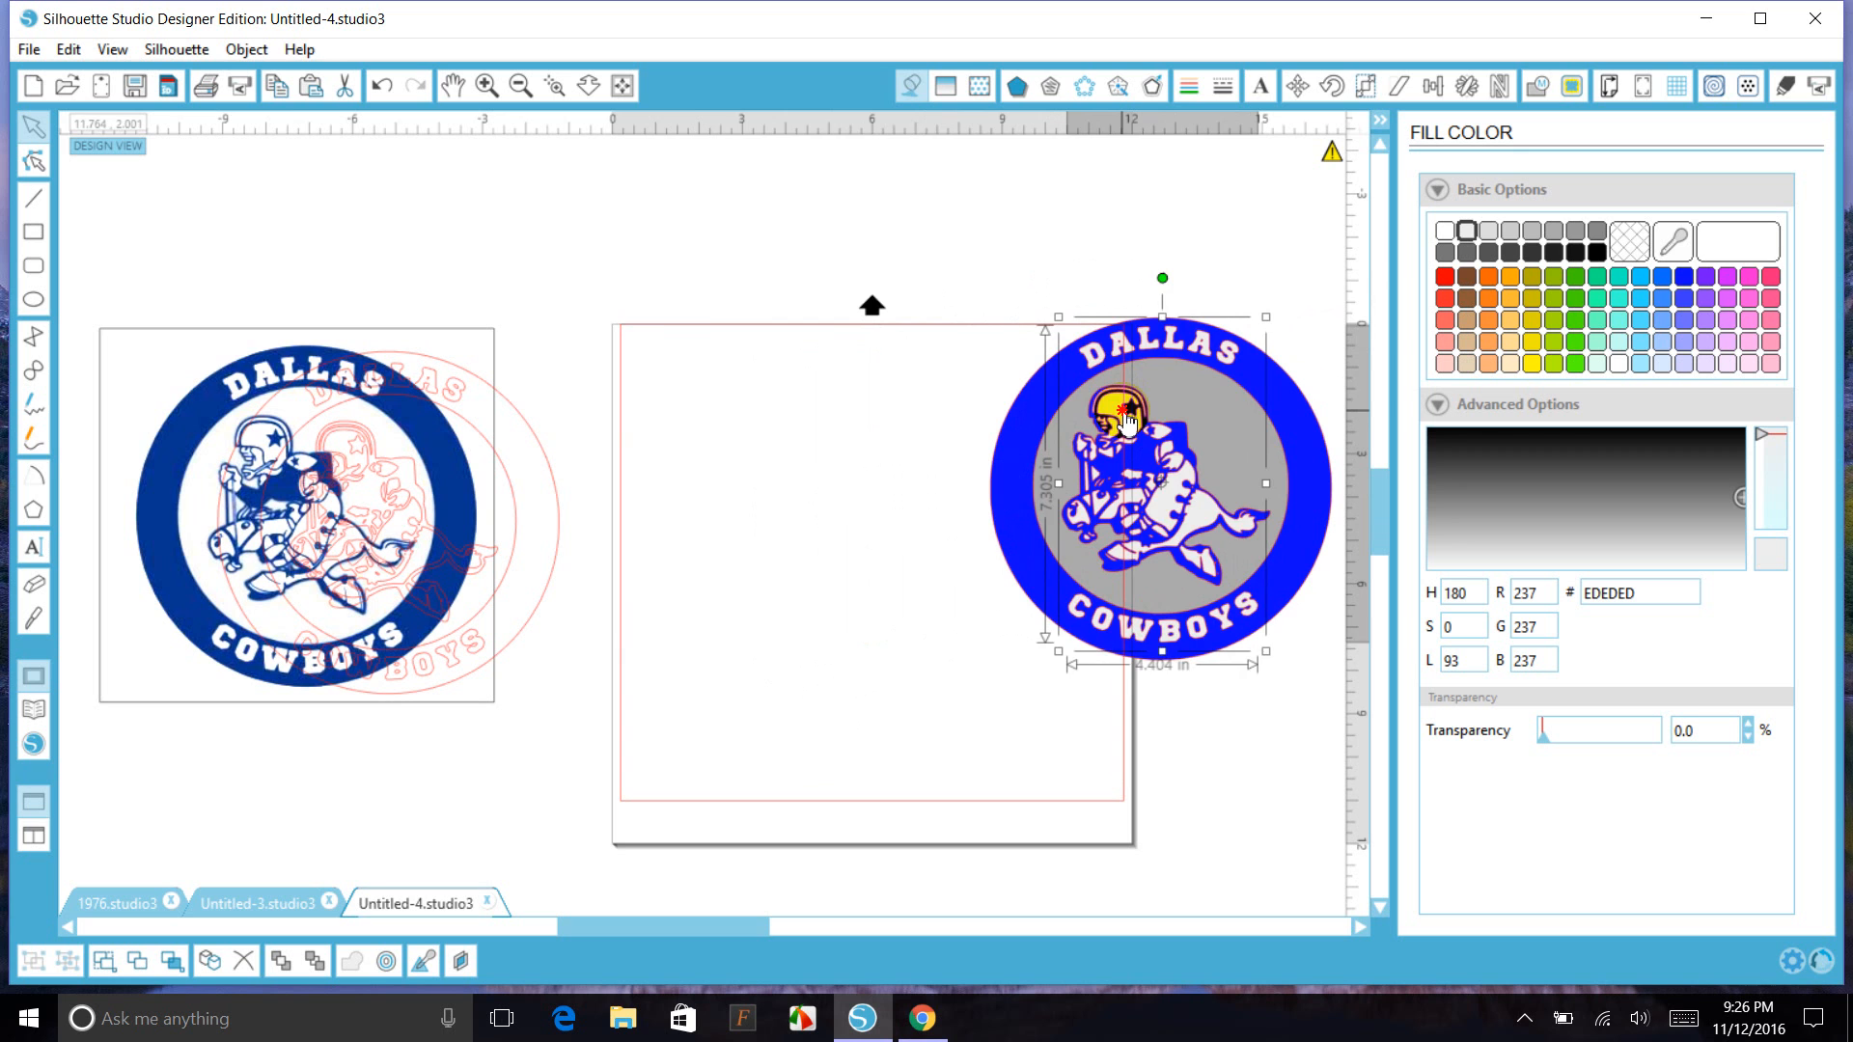
- Pull the light gray and gray layers off the blue circle and move the original image clear of the traced outlines
{"action": "left_click_drag", "start_coordinate": [1128, 417], "coordinate": [679, 390]}
{"action": "left_click_drag", "start_coordinate": [1163, 404], "coordinate": [1045, 367]}
{"action": "left_click", "coordinate": [1057, 378]}
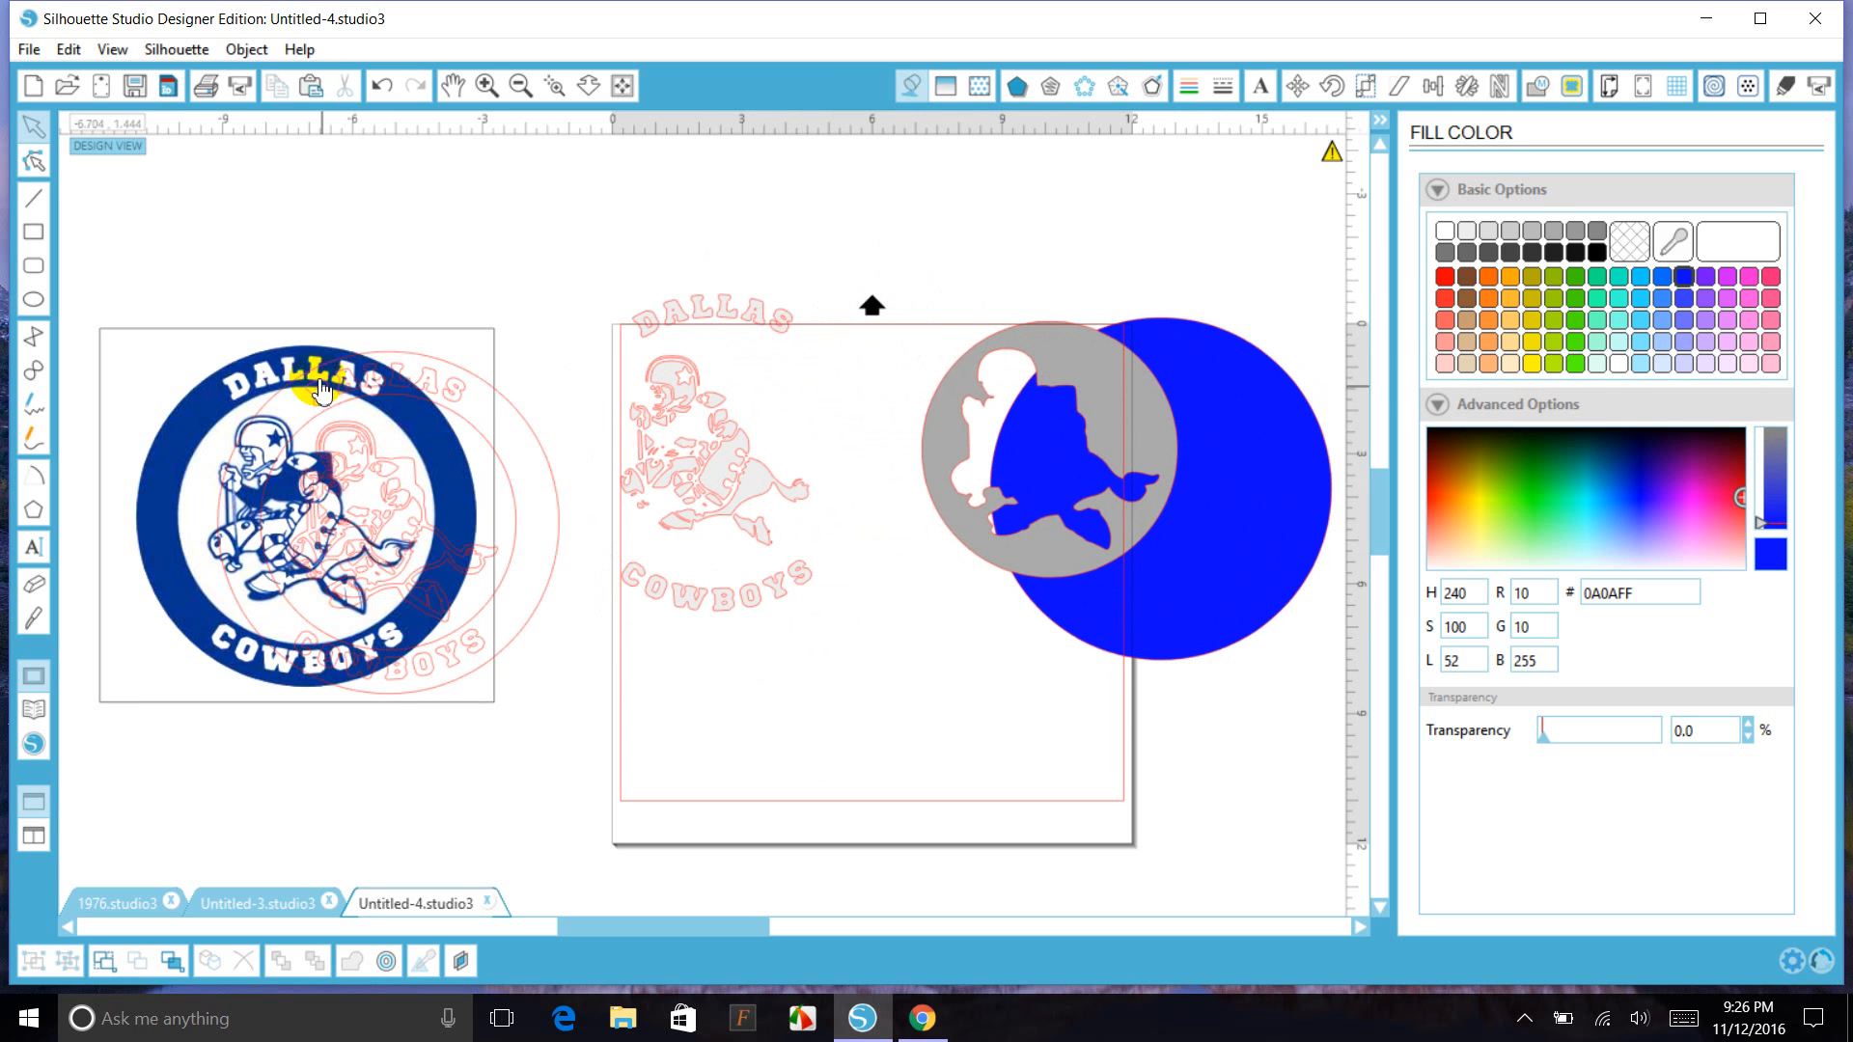
{"action": "left_click_drag", "start_coordinate": [322, 389], "coordinate": [106, 650]}
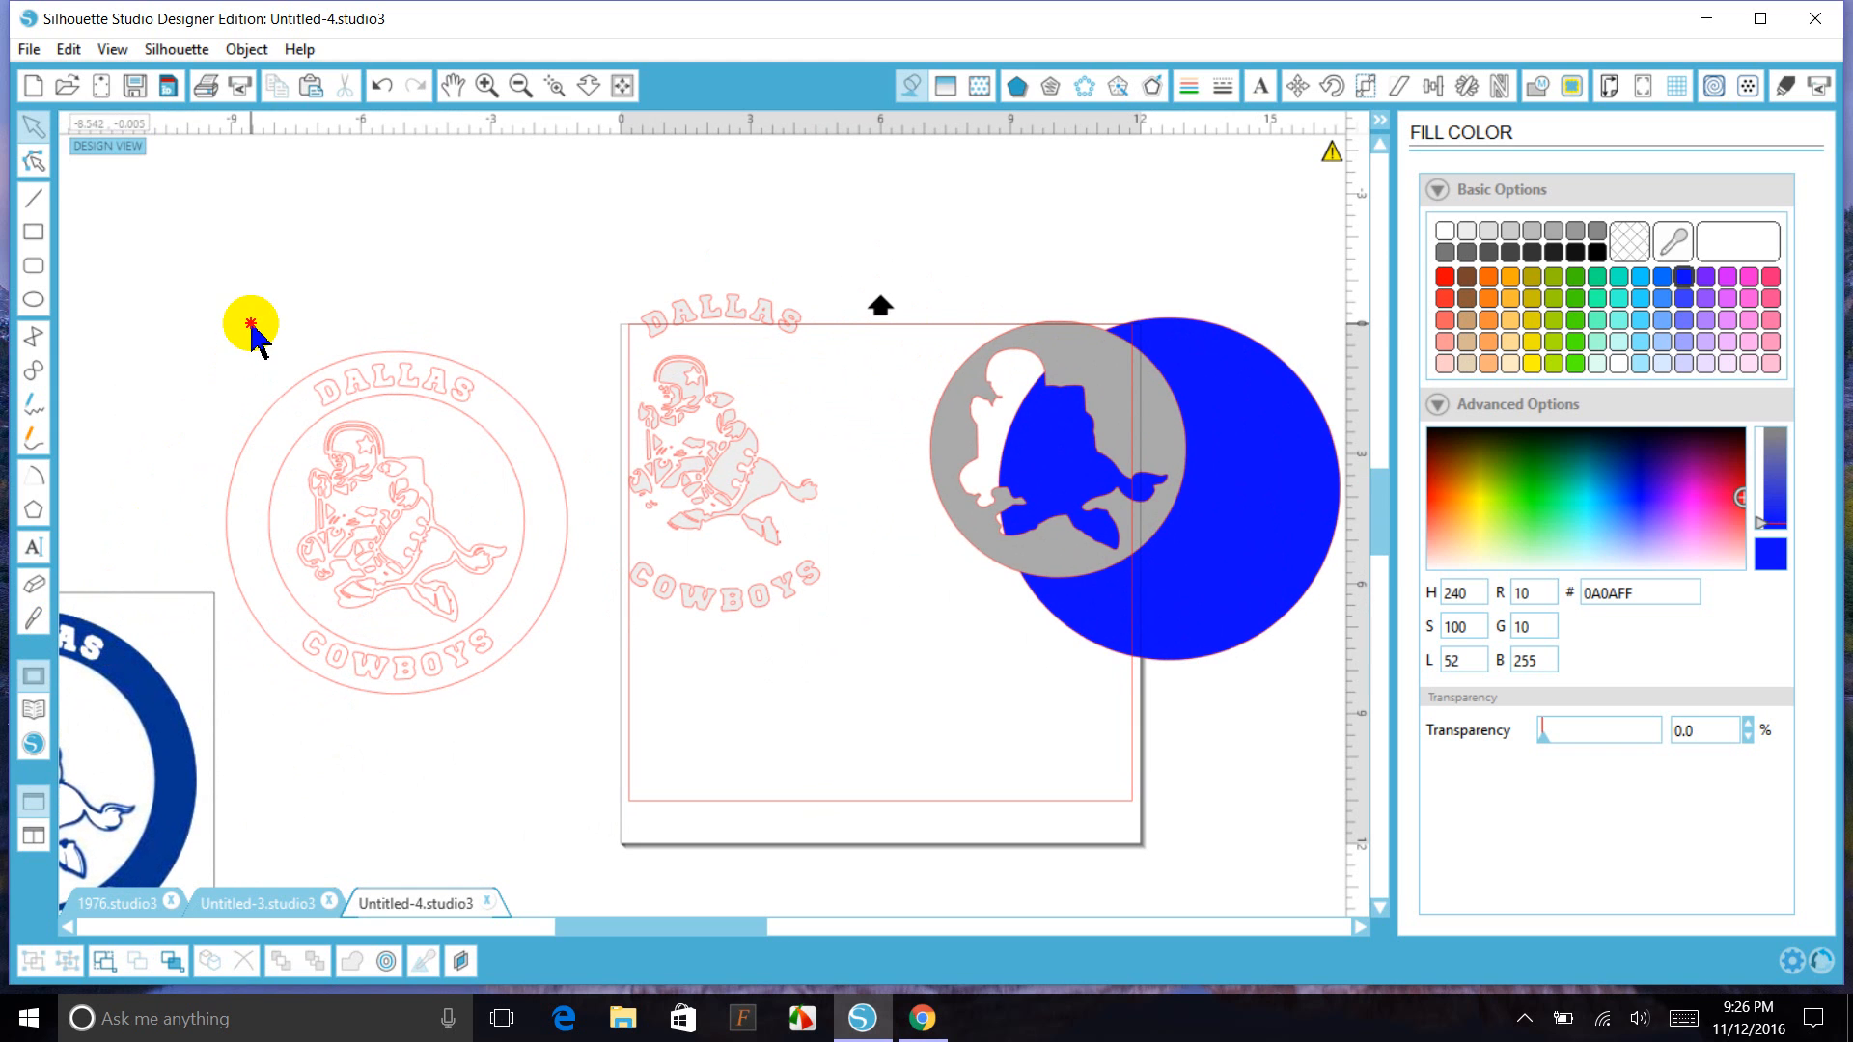
- Make all the traced logo outlines left of the page one compound path and fill it with blue 0A0AFF
{"action": "left_click_drag", "start_coordinate": [251, 325], "coordinate": [534, 691]}
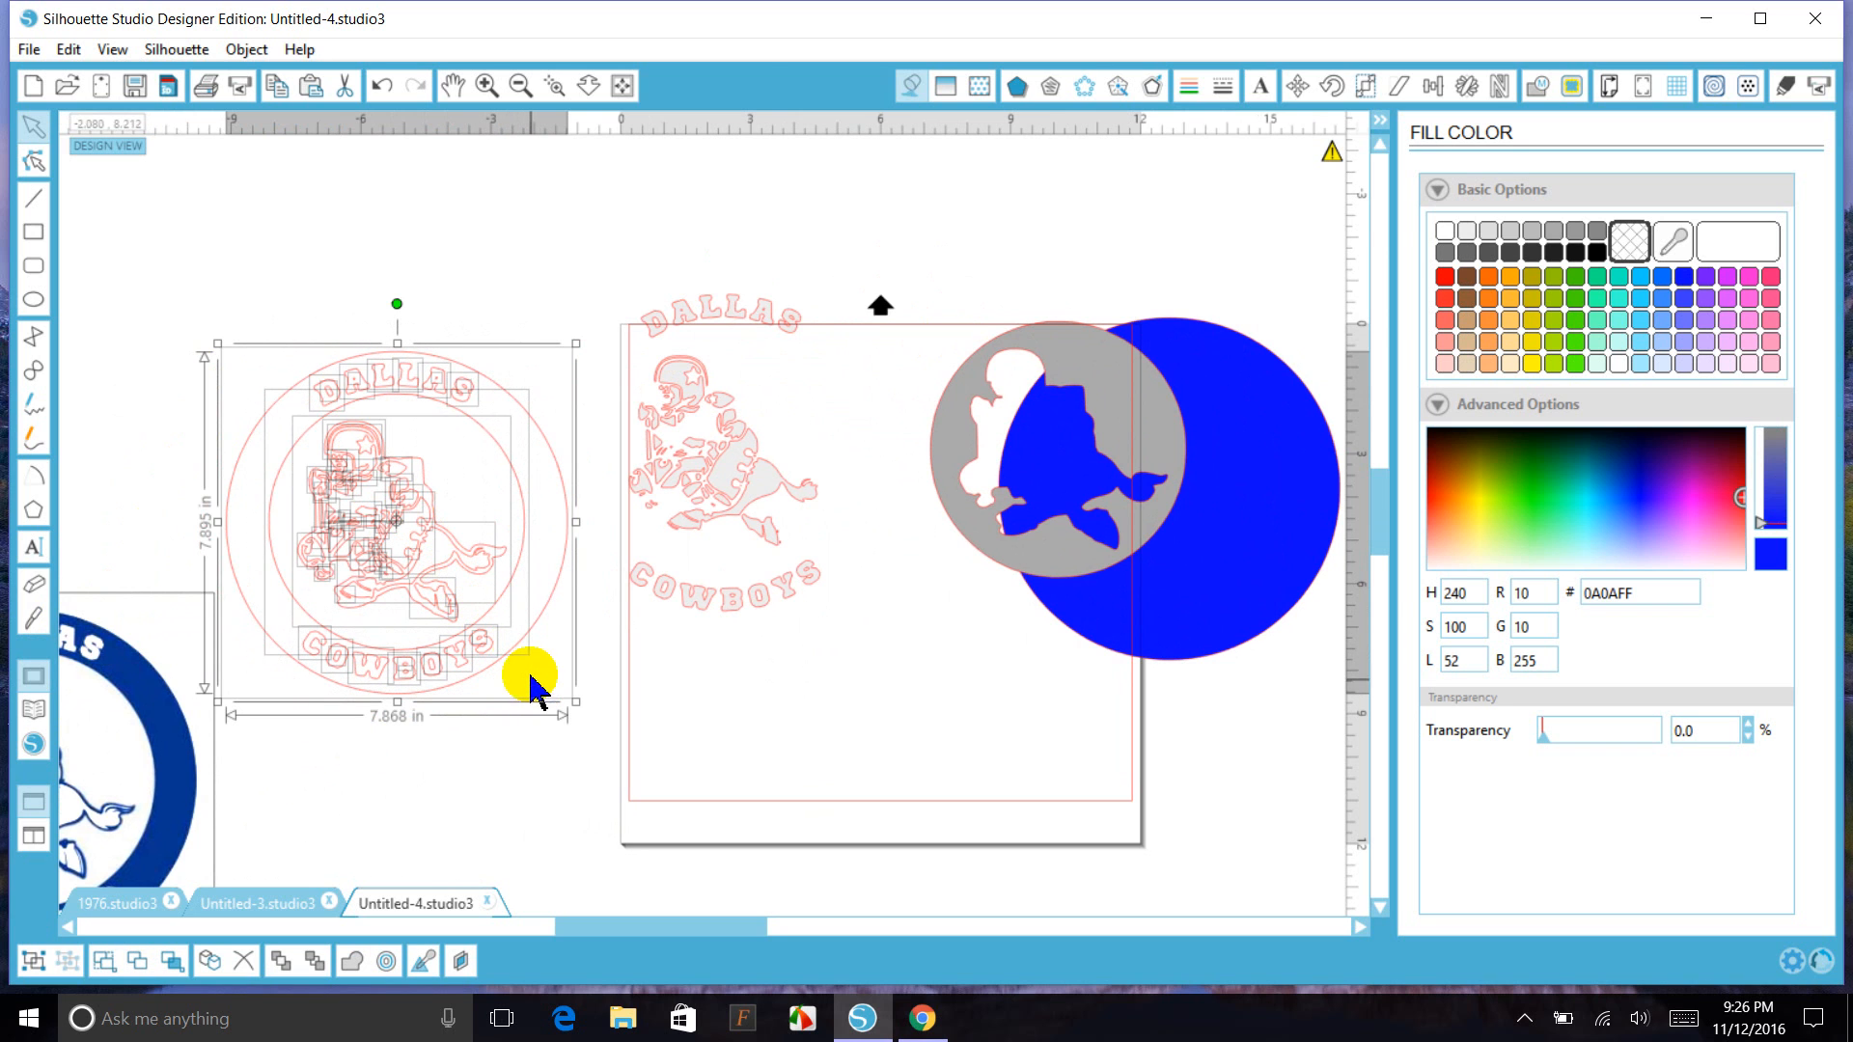
{"action": "right_click", "coordinate": [523, 632]}
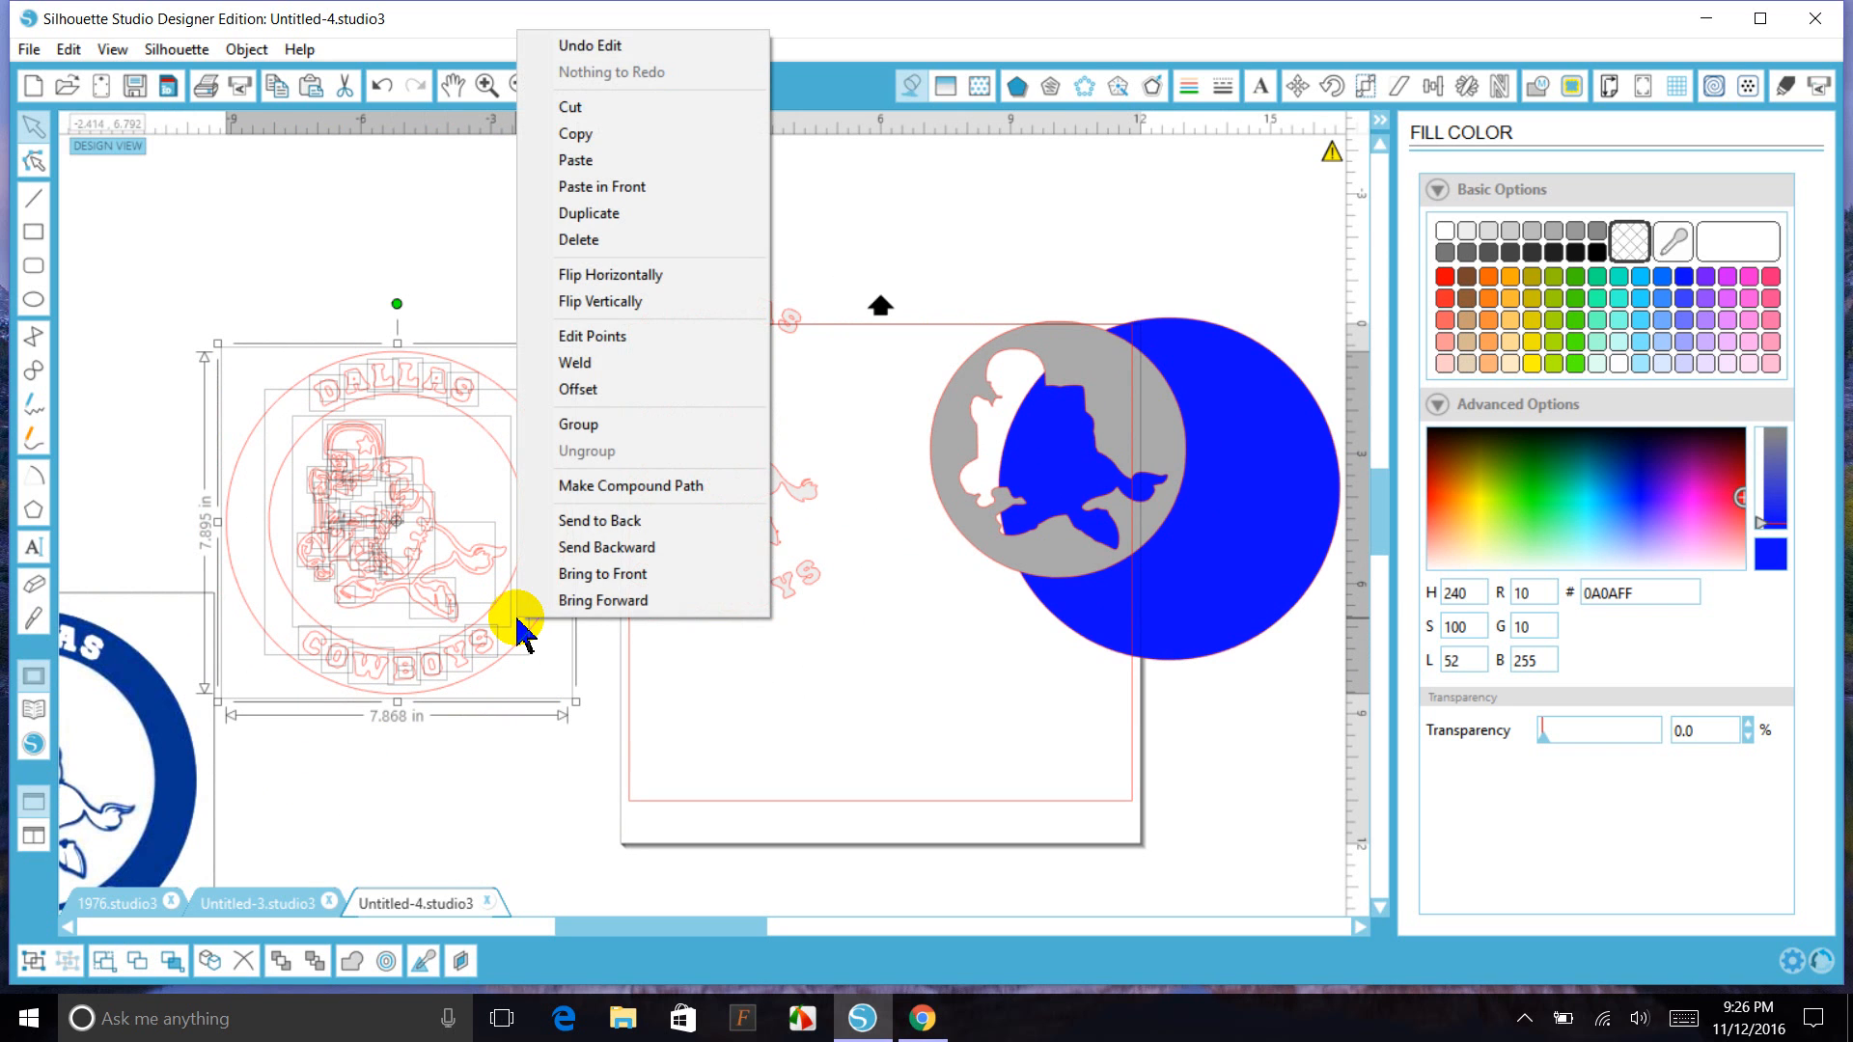
{"action": "left_click", "coordinate": [567, 485]}
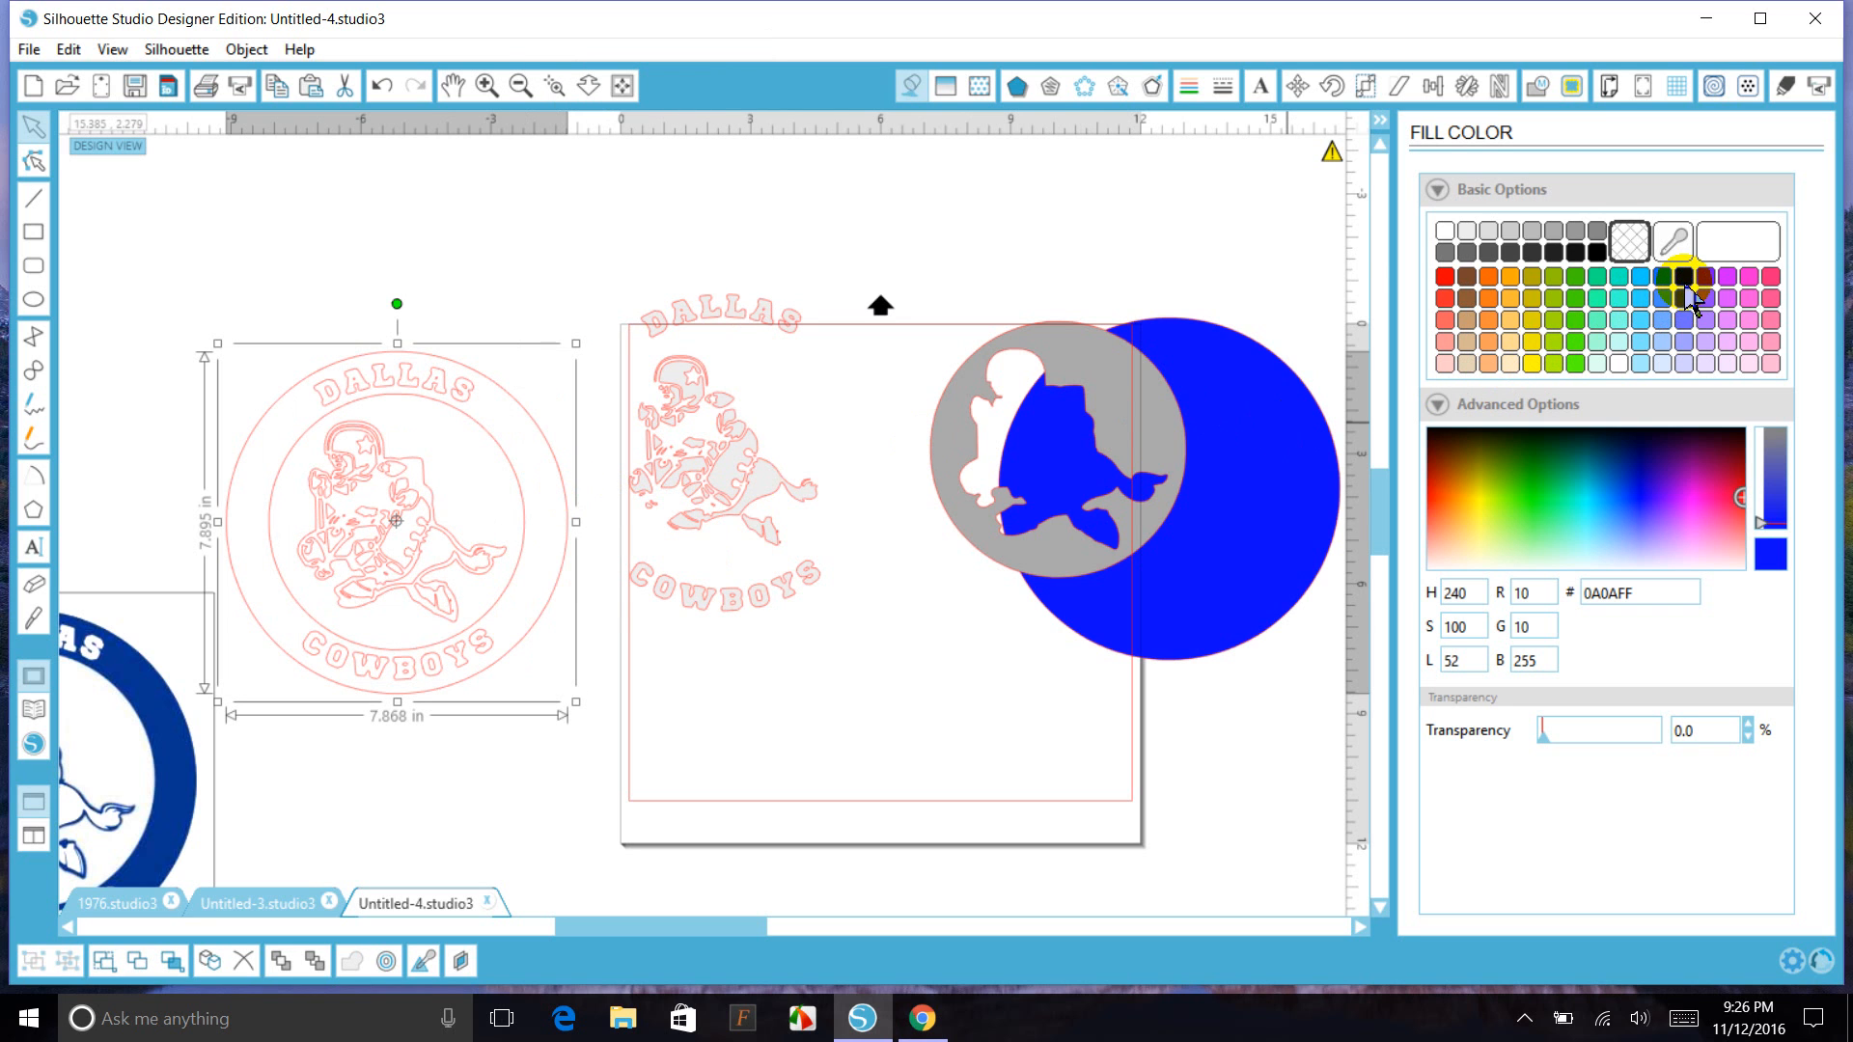
{"action": "left_click", "coordinate": [1684, 279]}
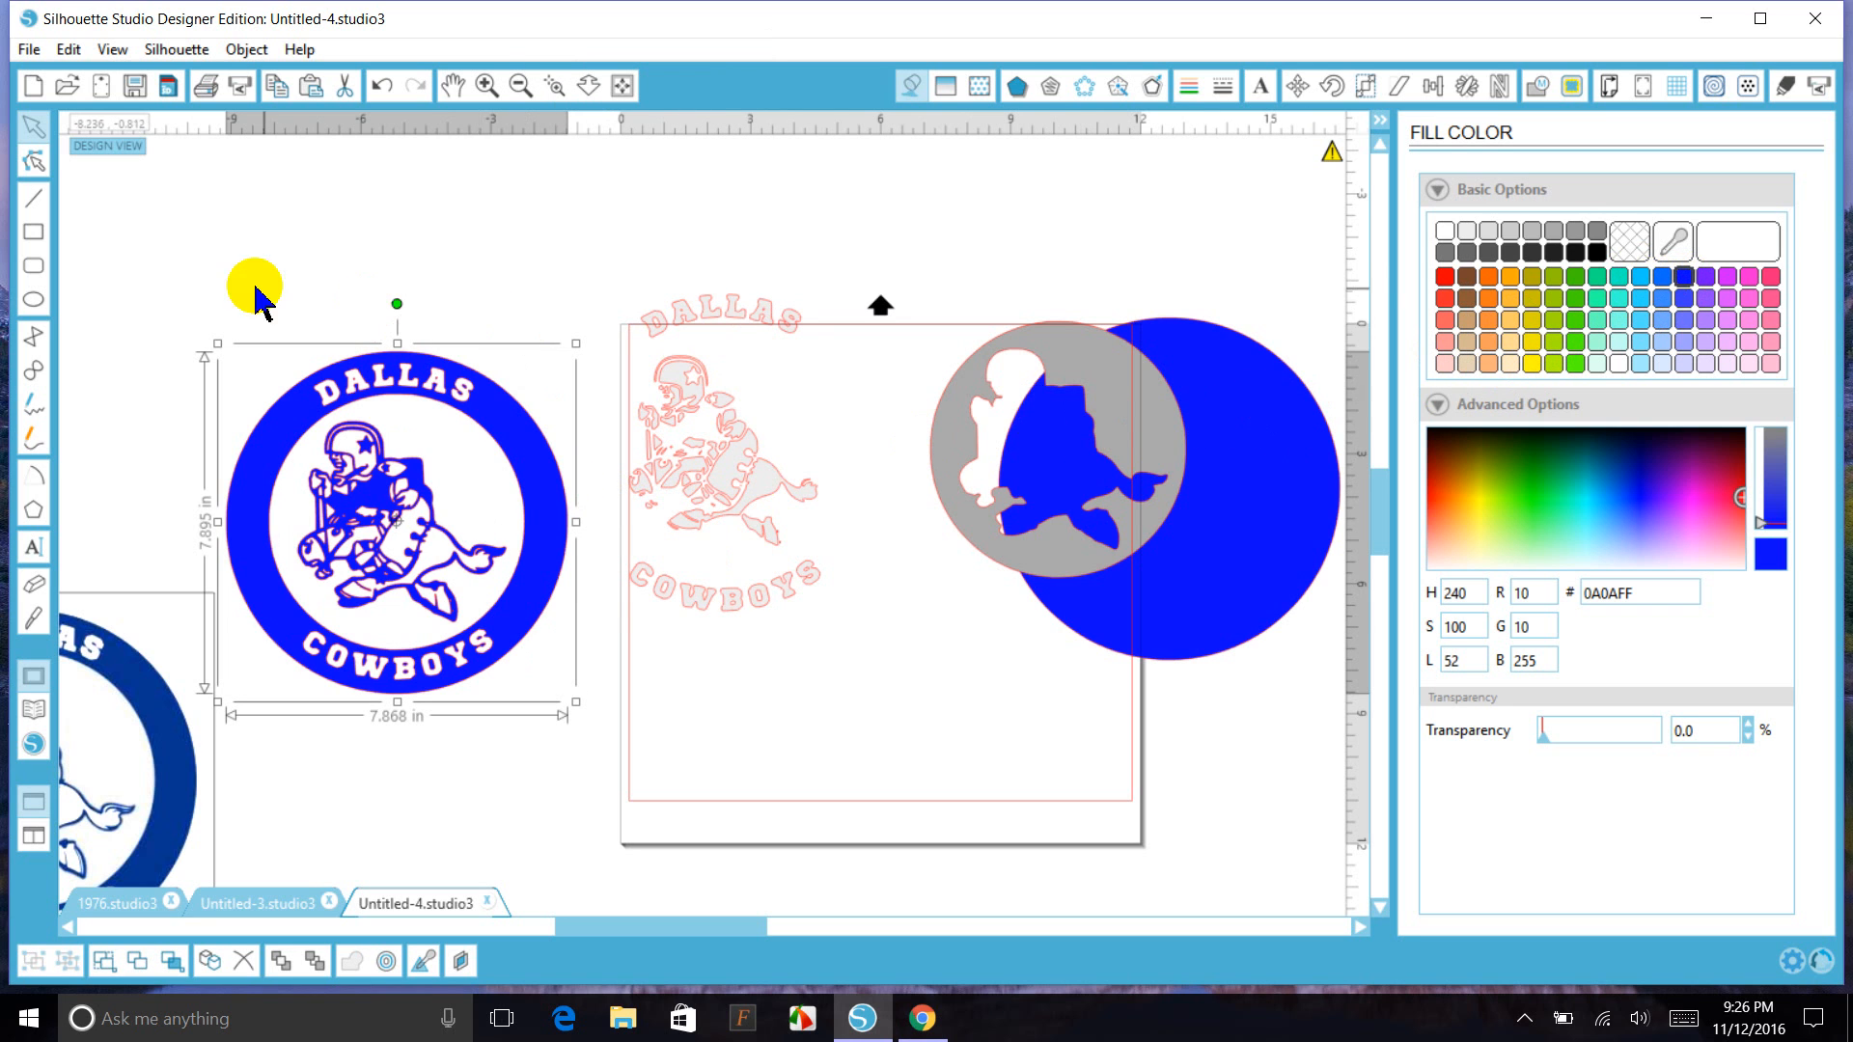
- Draw a yellow FFF505 rectangle about 14 in tall around the blue compound logo and send it to the back
{"action": "left_click", "coordinate": [33, 232]}
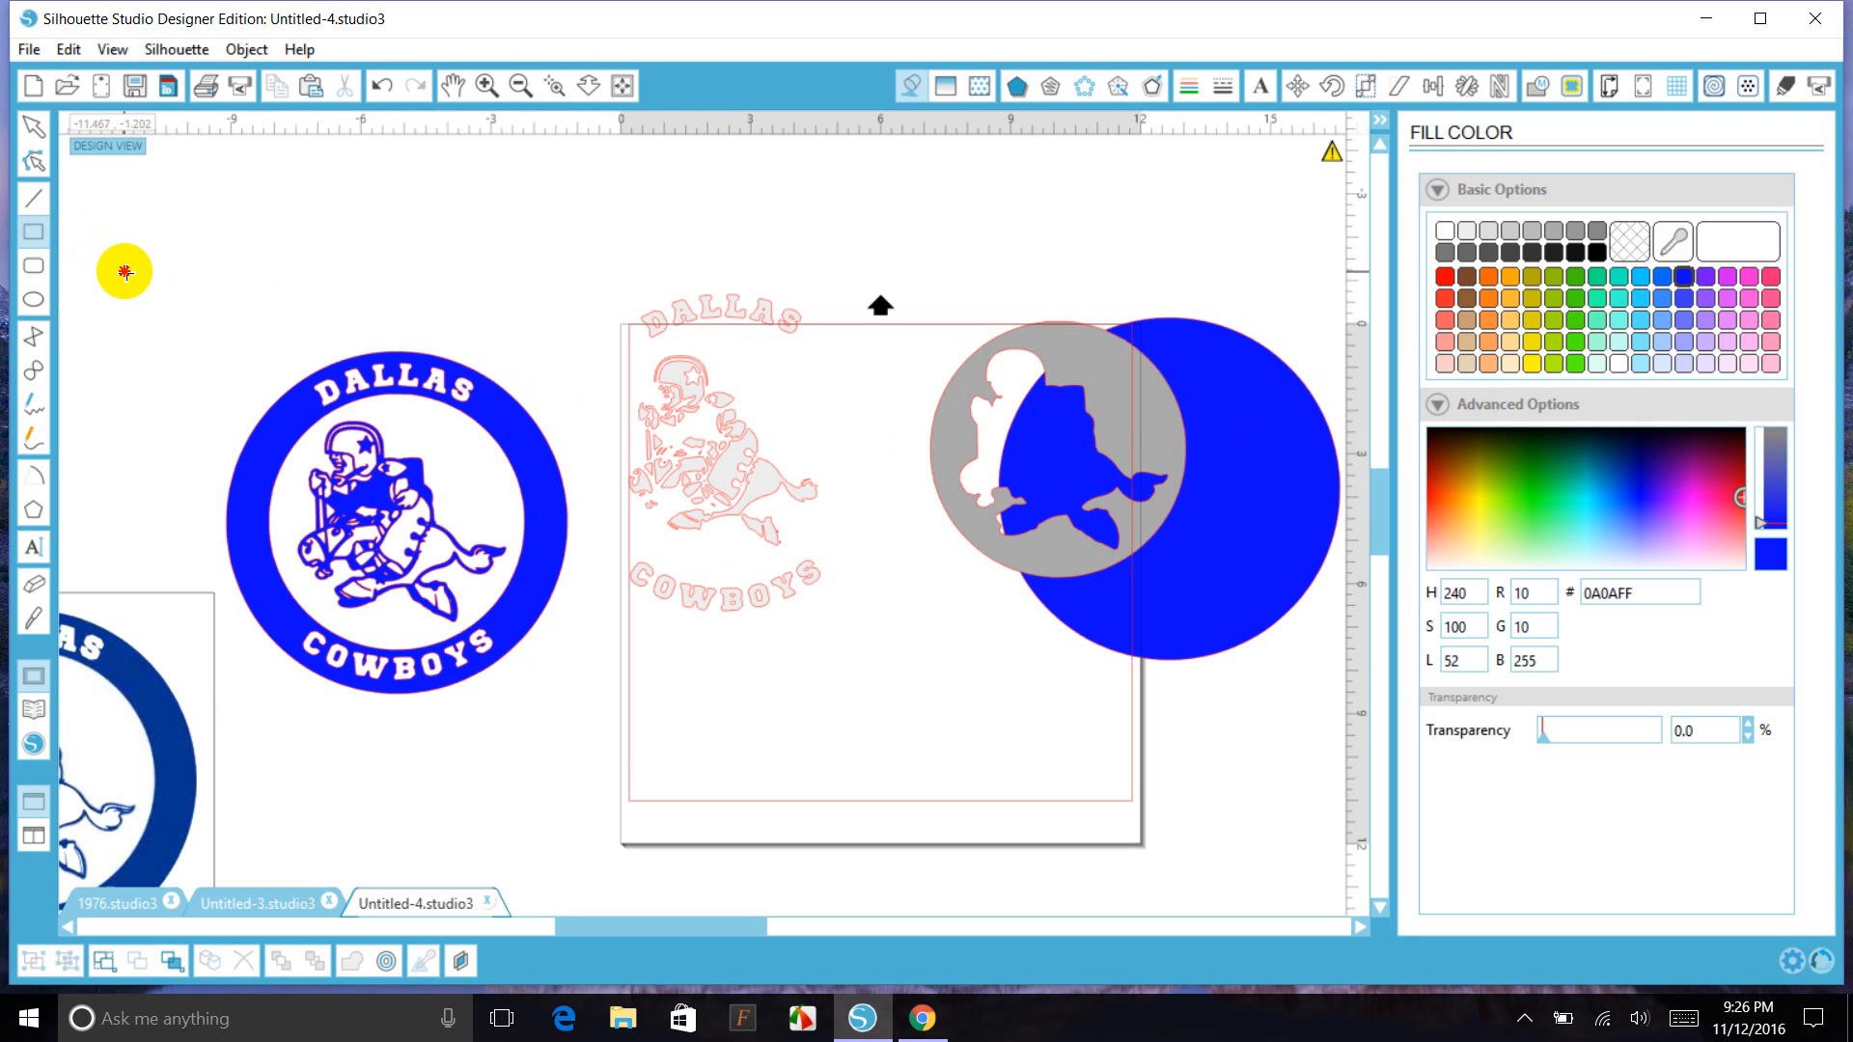
{"action": "mouse_move", "coordinate": [124, 272]}
{"action": "left_mouse_down"}
{"action": "mouse_move", "coordinate": [628, 724]}
{"action": "mouse_move", "coordinate": [731, 881]}
{"action": "left_mouse_up"}
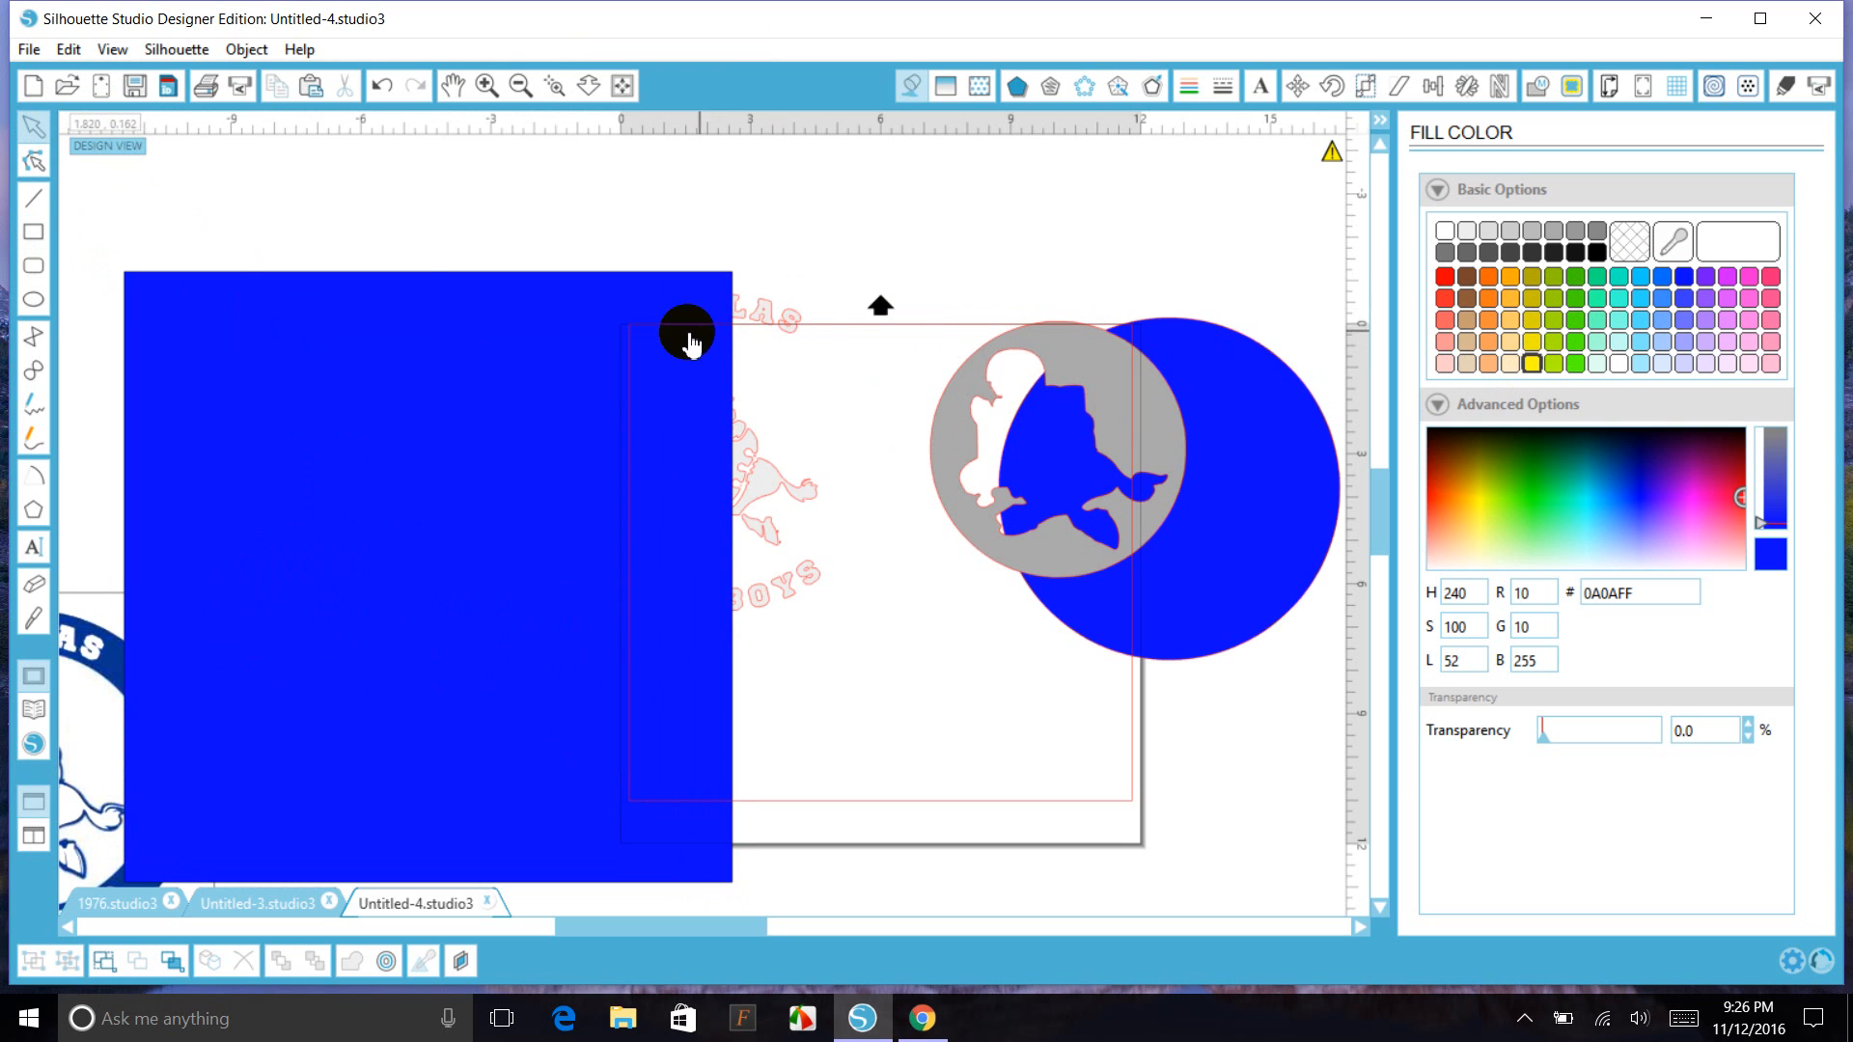
{"action": "left_click", "coordinate": [685, 340]}
{"action": "left_click", "coordinate": [1533, 363]}
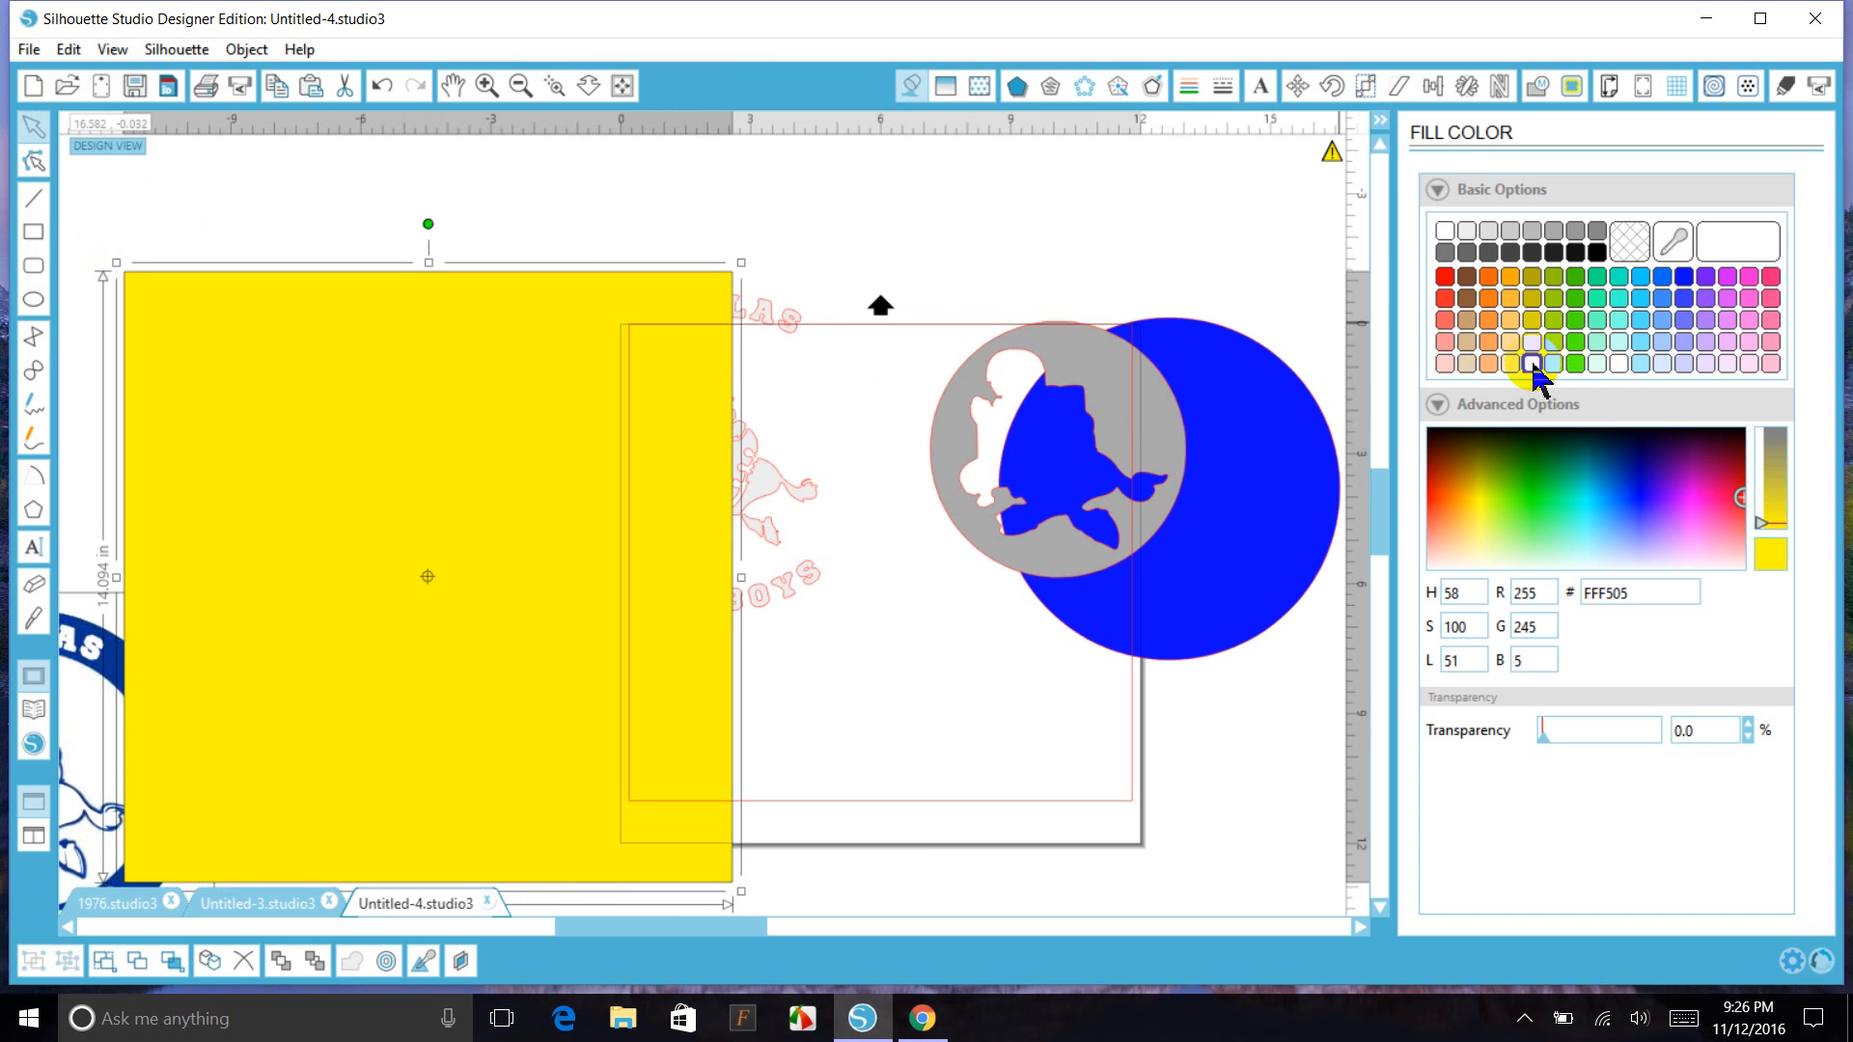
{"action": "right_click", "coordinate": [668, 418]}
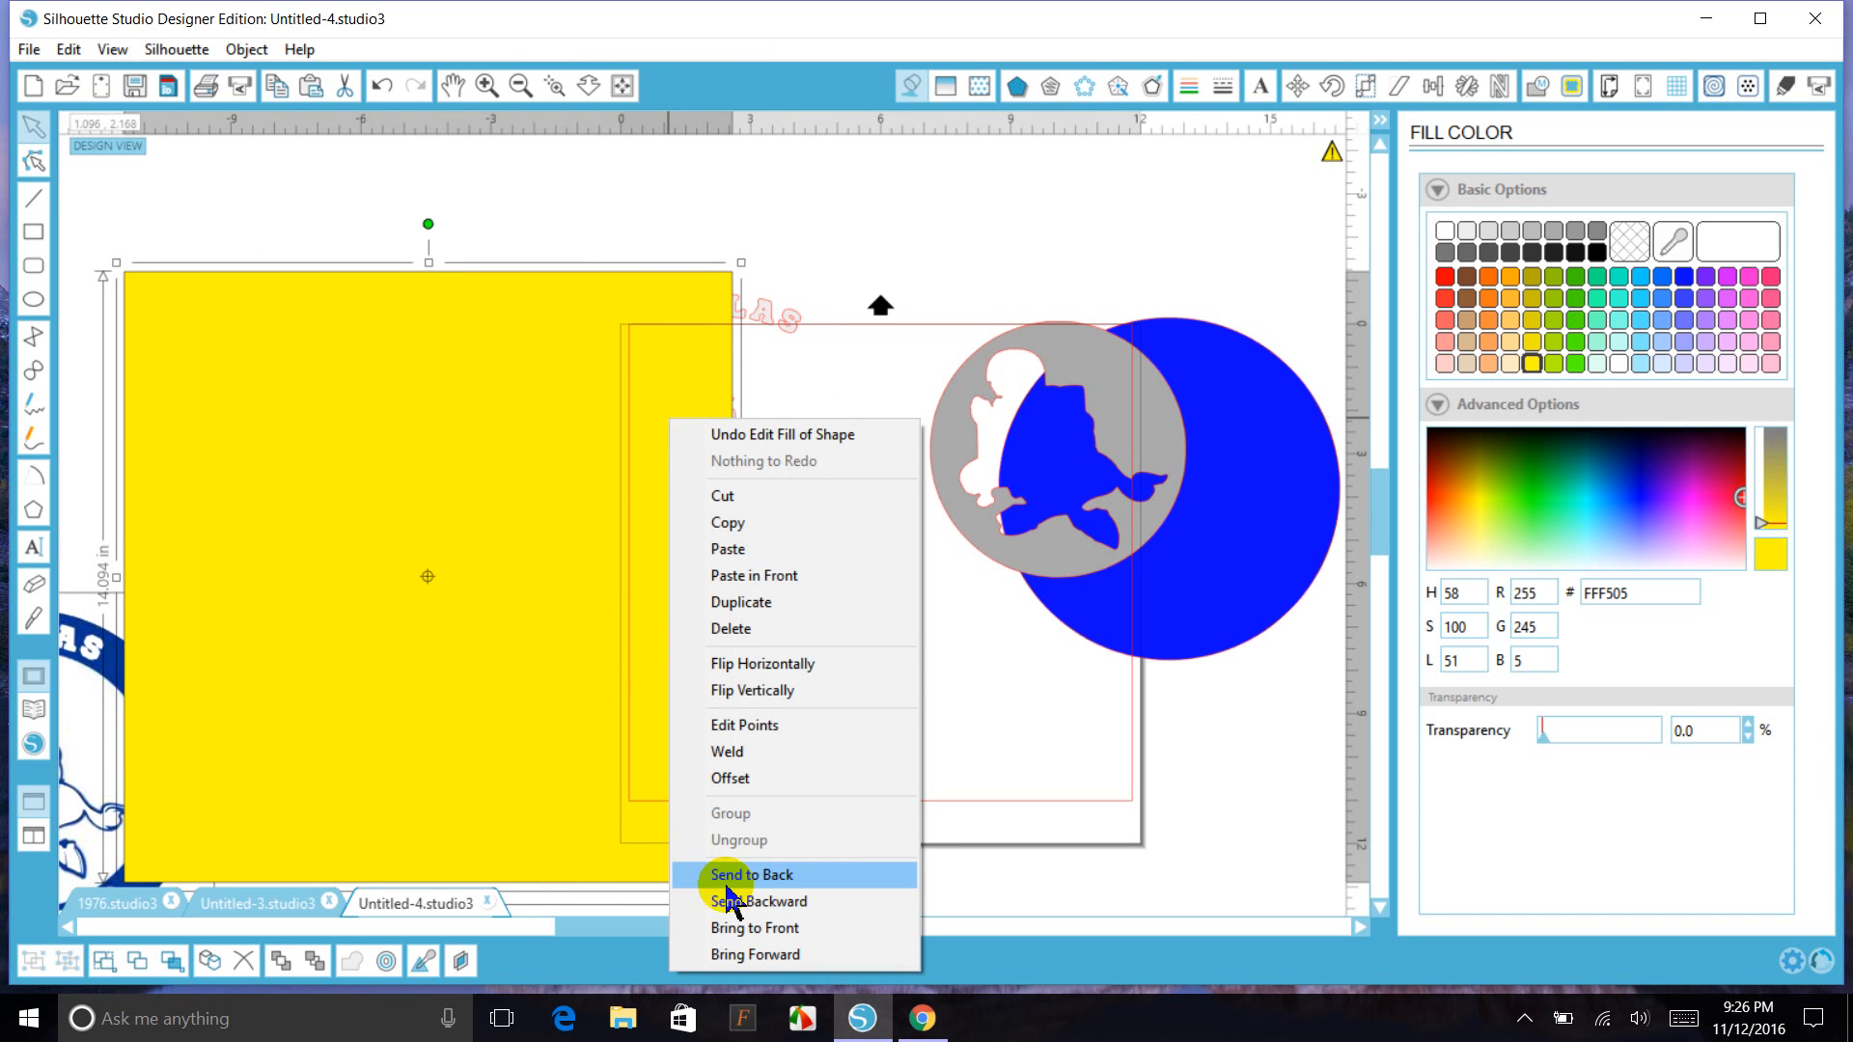
{"action": "left_click", "coordinate": [729, 874]}
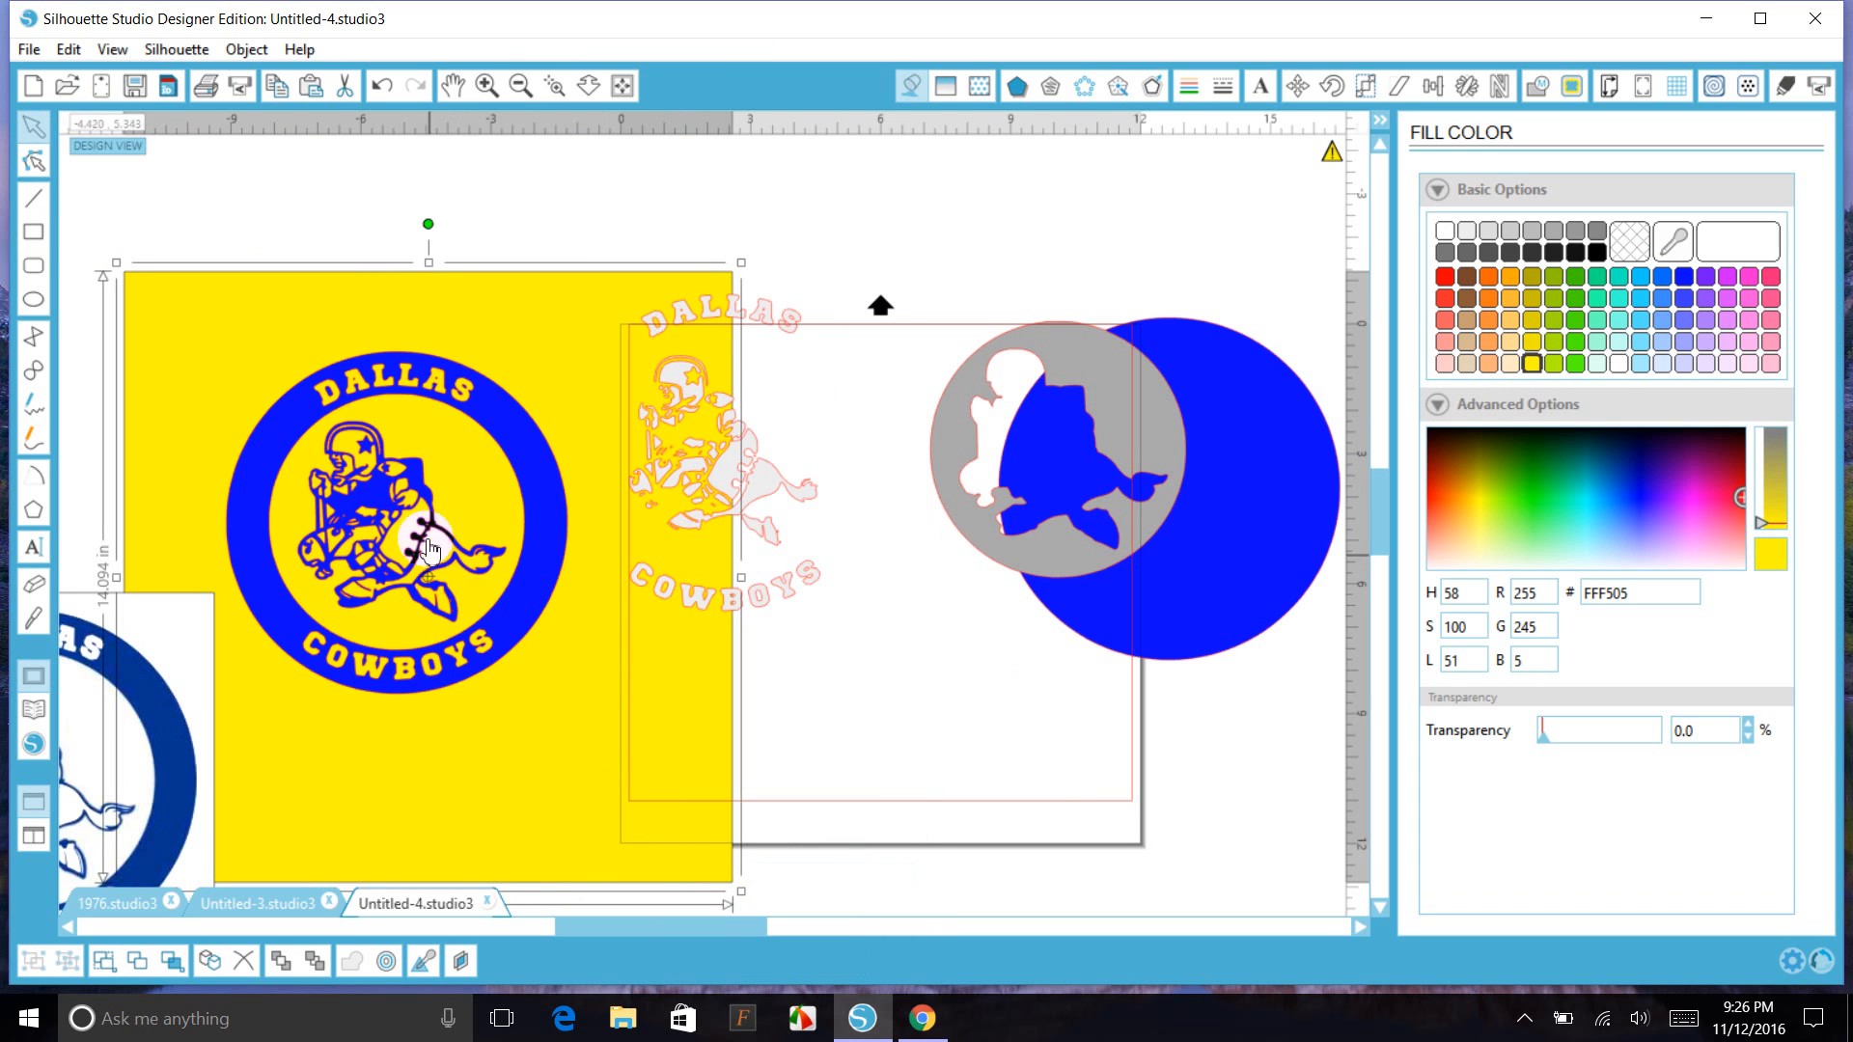
- Fit the gray circle layer and the light gray lettering and figure layer into the blue logo on the yellow rectangle
{"action": "left_click_drag", "start_coordinate": [1007, 549], "coordinate": [352, 633]}
{"action": "left_click_drag", "start_coordinate": [774, 488], "coordinate": [458, 572]}
{"action": "key", "text": "Escape"}
{"action": "left_click", "coordinate": [468, 535]}
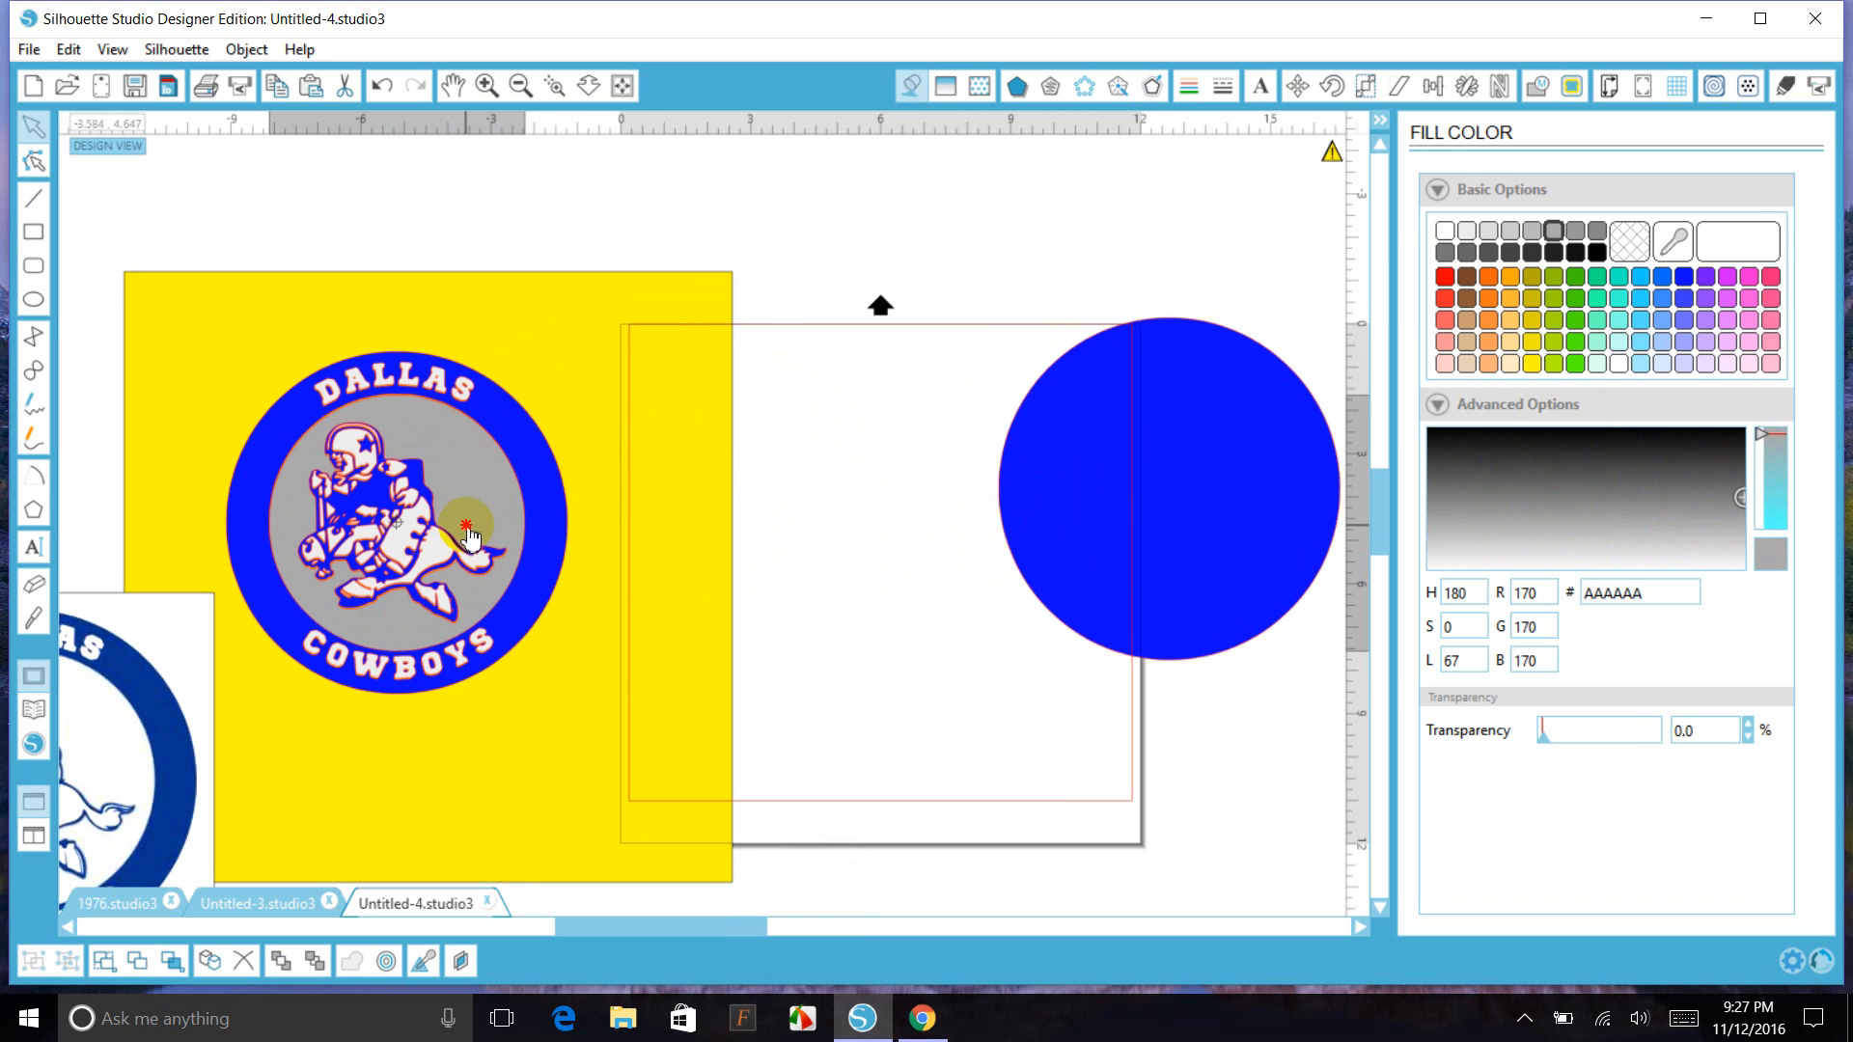
{"action": "left_click", "coordinate": [597, 649]}
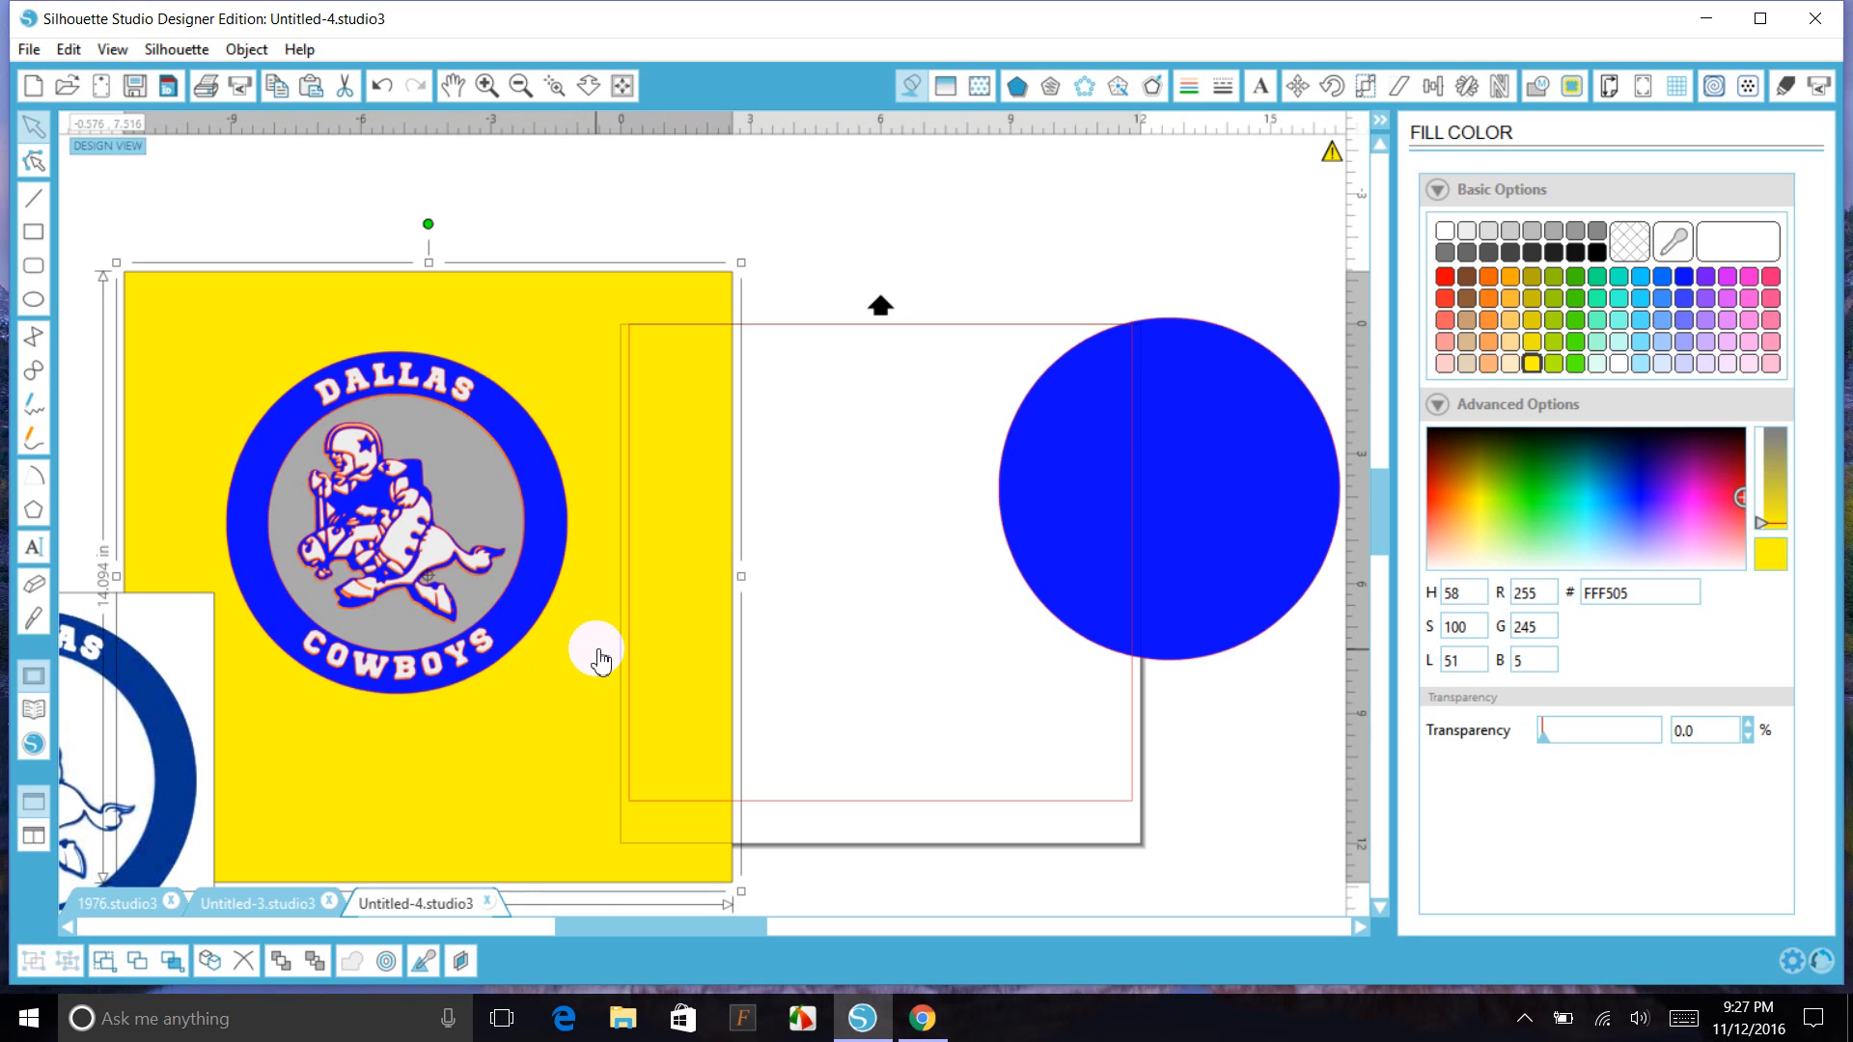
{"action": "key", "text": "Escape"}
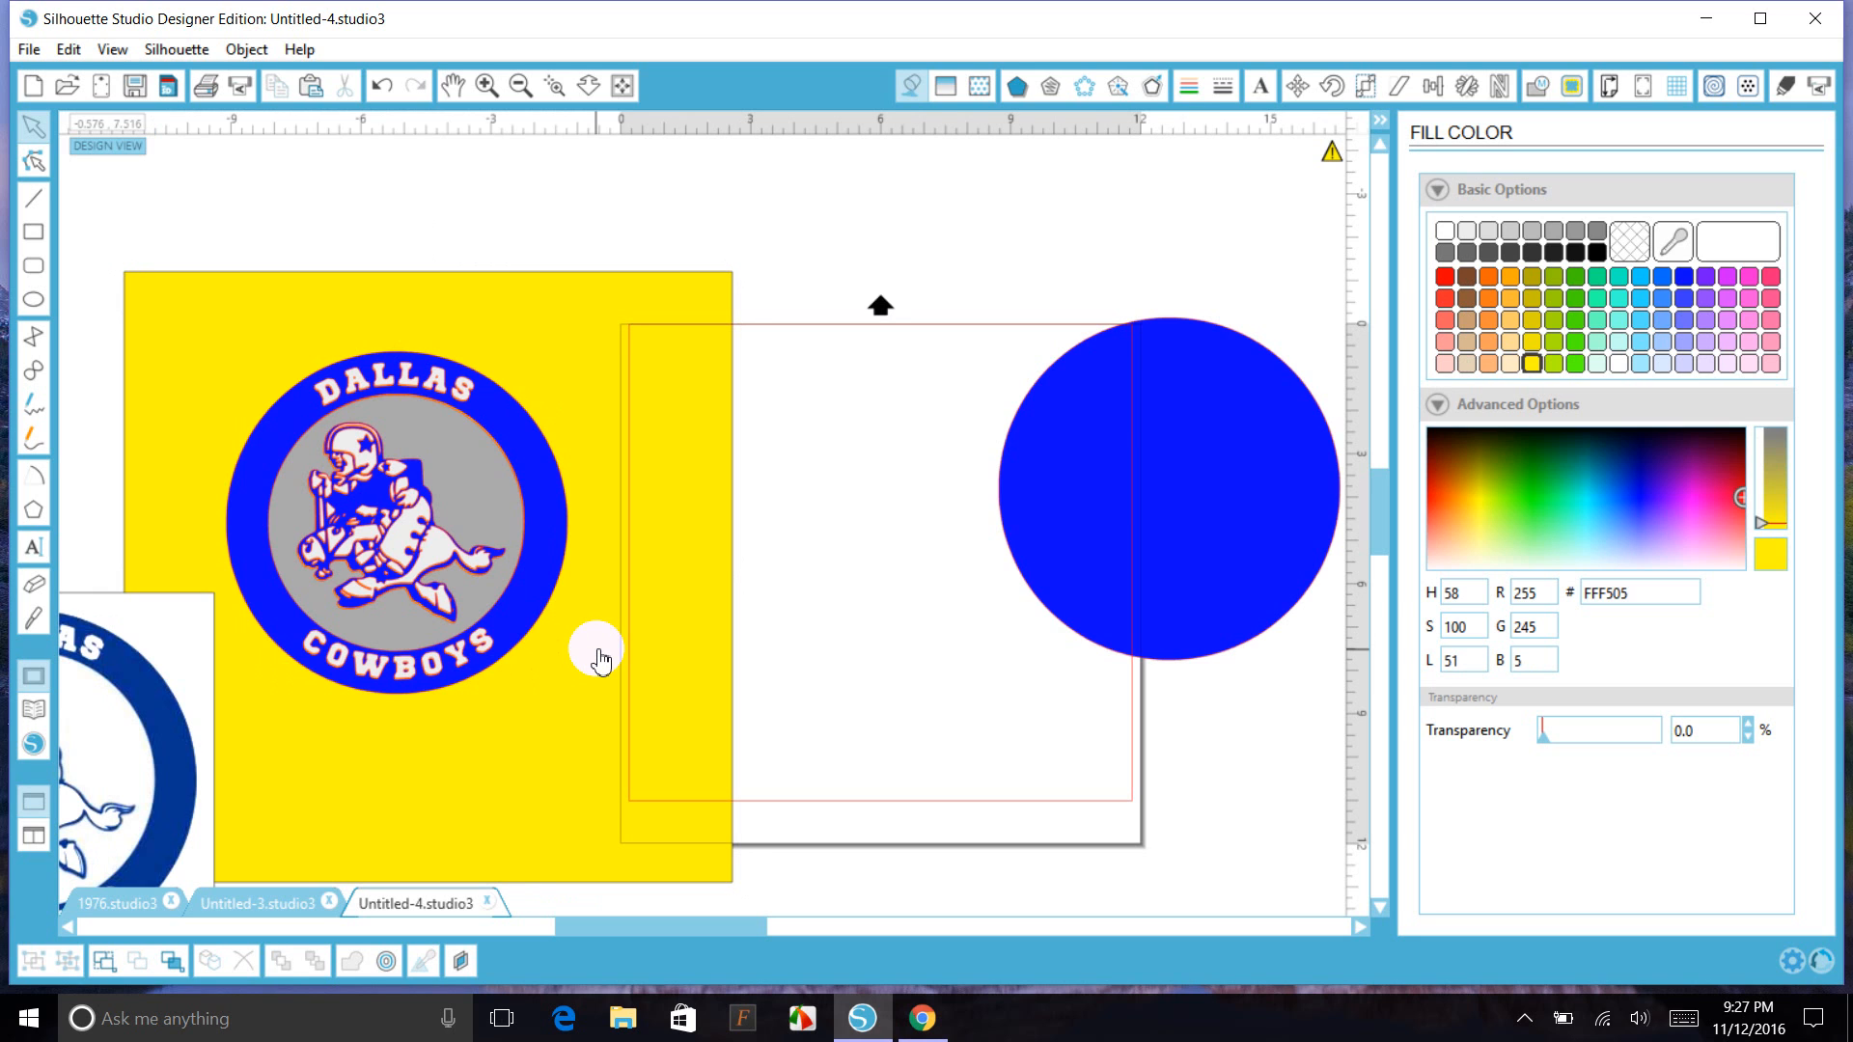